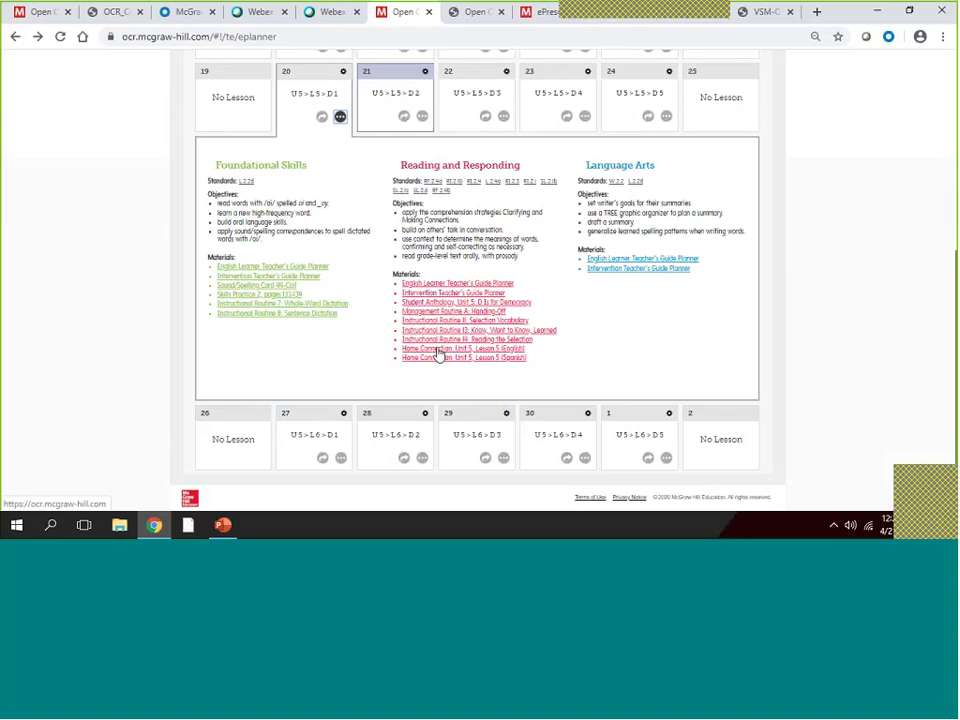
Open the English Home Connection letter for Unit 5, Lesson 5 and read through its vocabulary, spelling and language arts sections
left_click(435, 351)
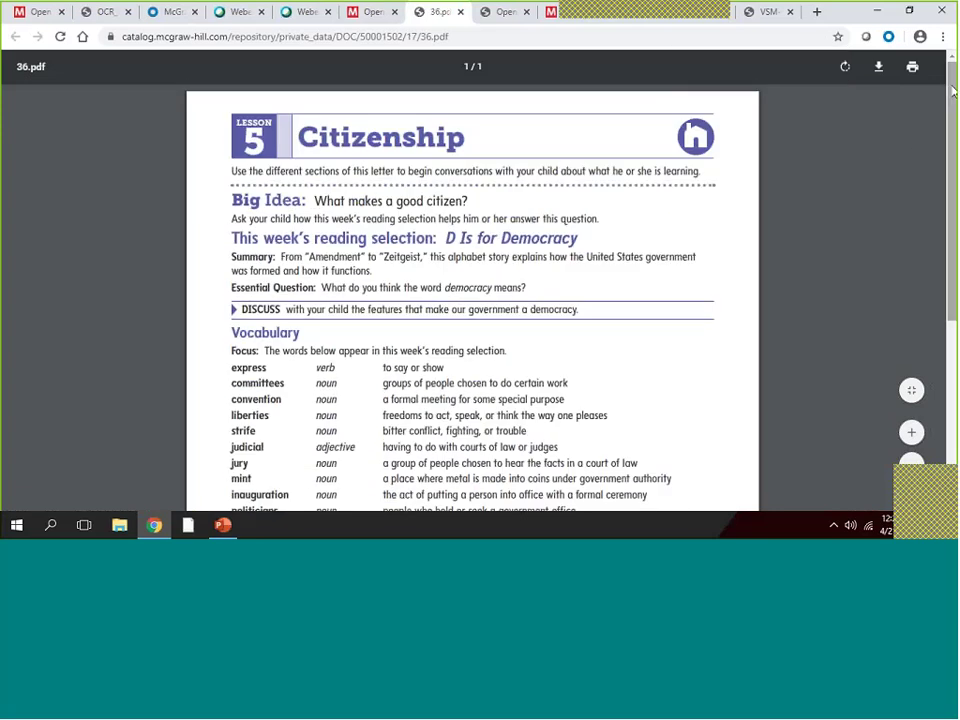
mouse_move(953, 97)
left_mouse_down()
mouse_move(953, 200)
mouse_move(953, 99)
left_mouse_up()
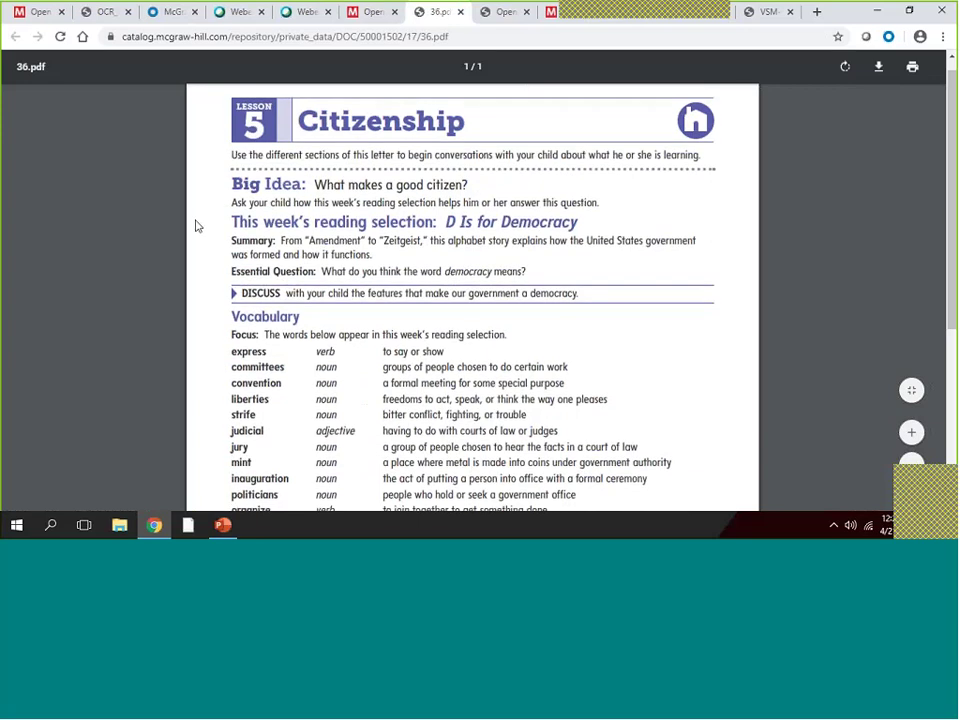
scroll(196, 226, "down", 2)
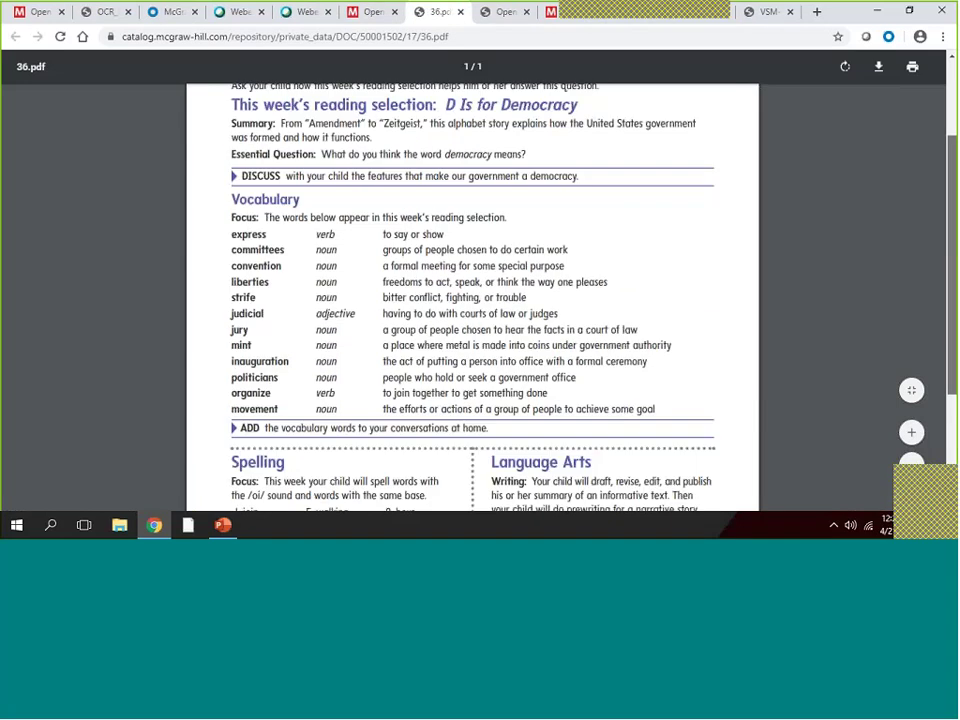
scroll(507, 208, "down", 1)
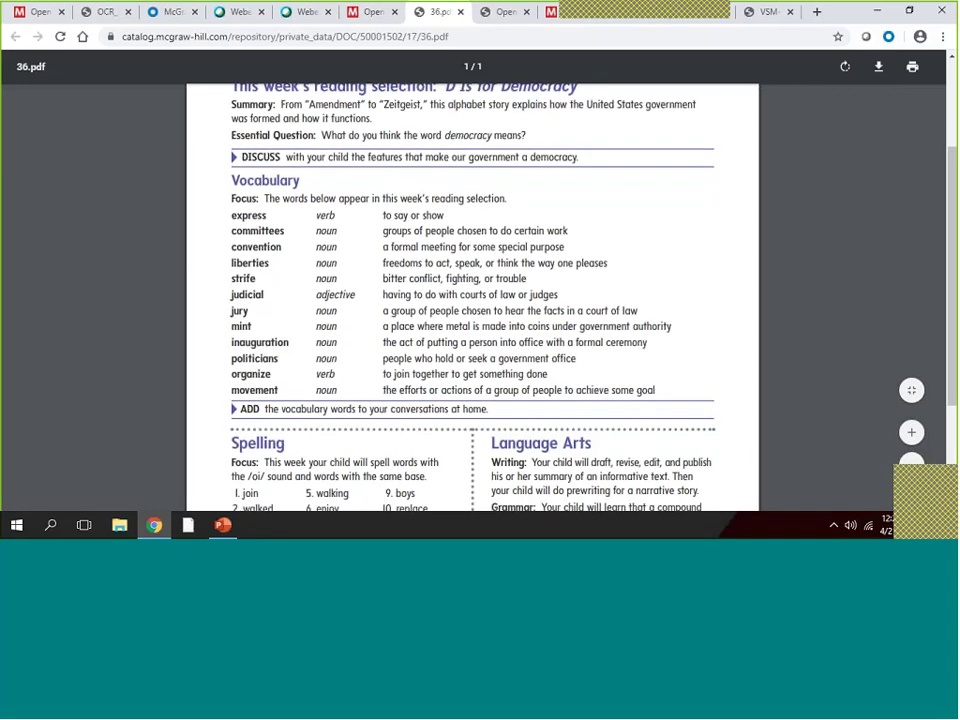
scroll(459, 338, "down", 3)
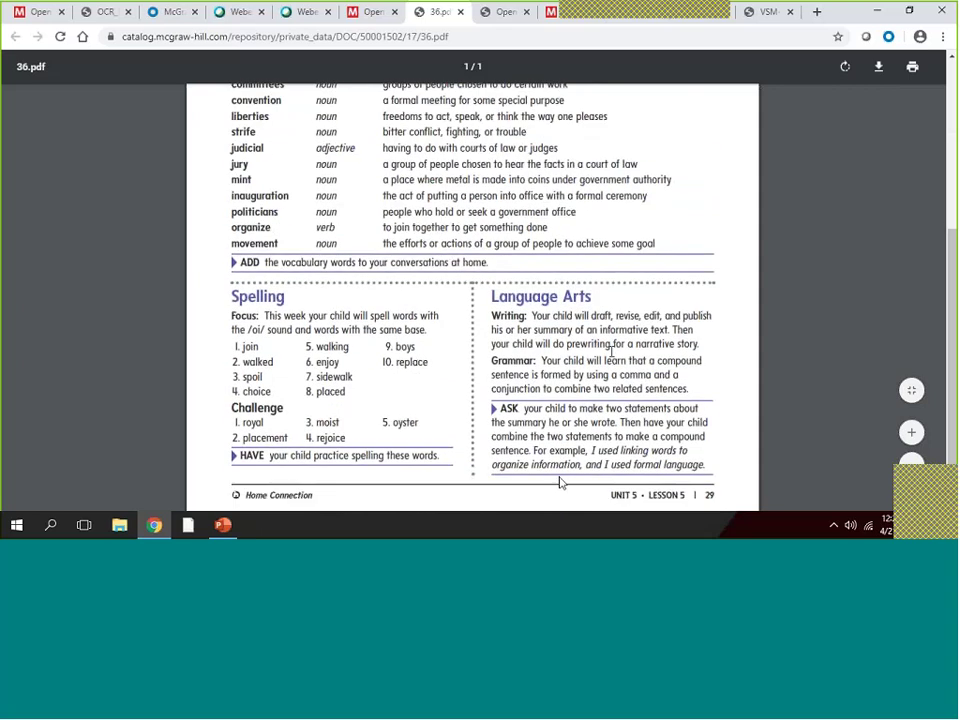
scroll(560, 483, "up", 4)
scroll(472, 300, "up", 2)
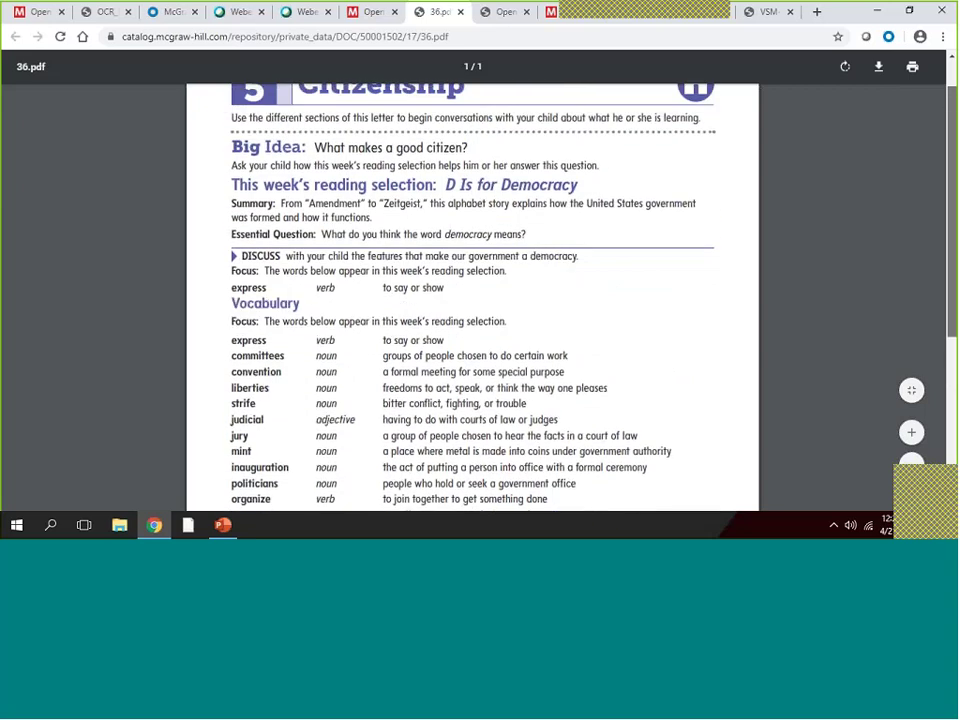
View the Spanish Home Connection letter for Unit 5, Lesson 5 and return to the planner
left_click(373, 12)
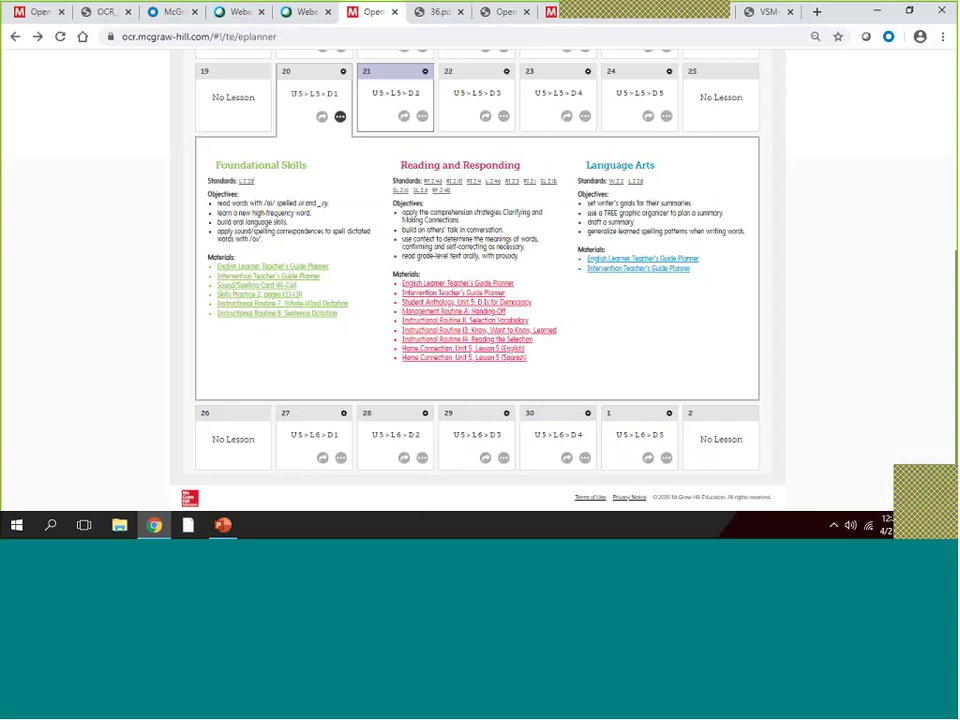
left_click(440, 357)
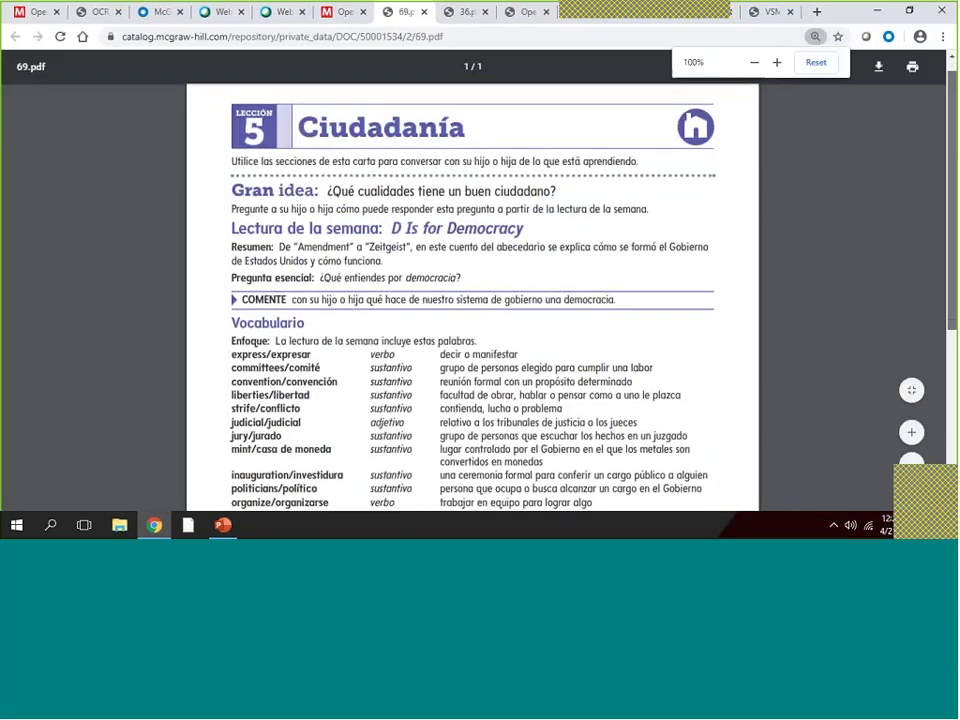
scroll(199, 187, "down", 3)
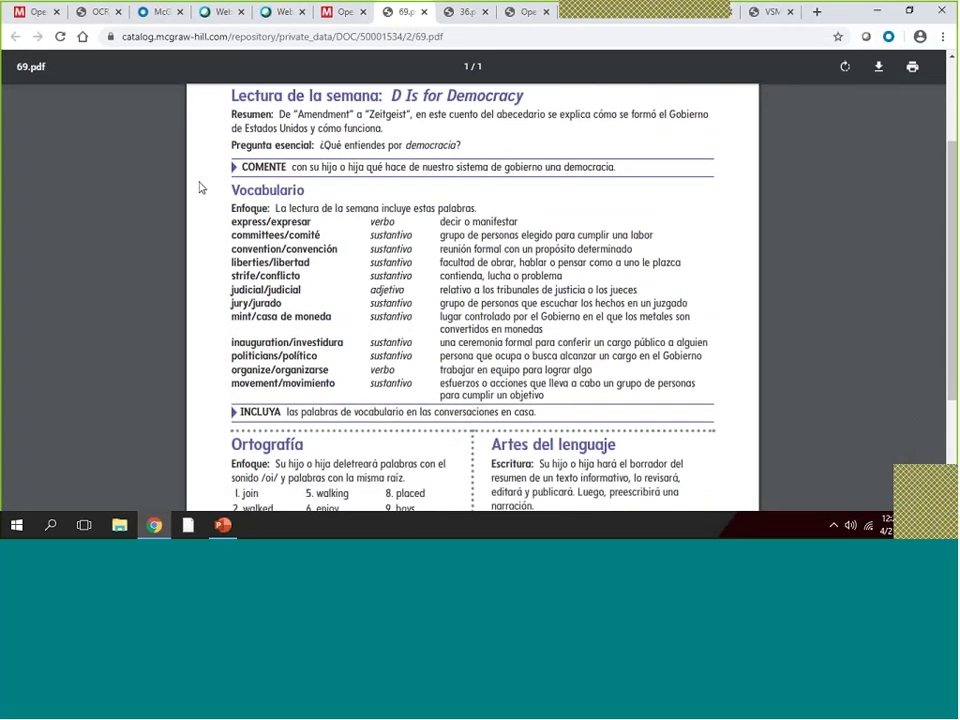
scroll(199, 187, "up", 3)
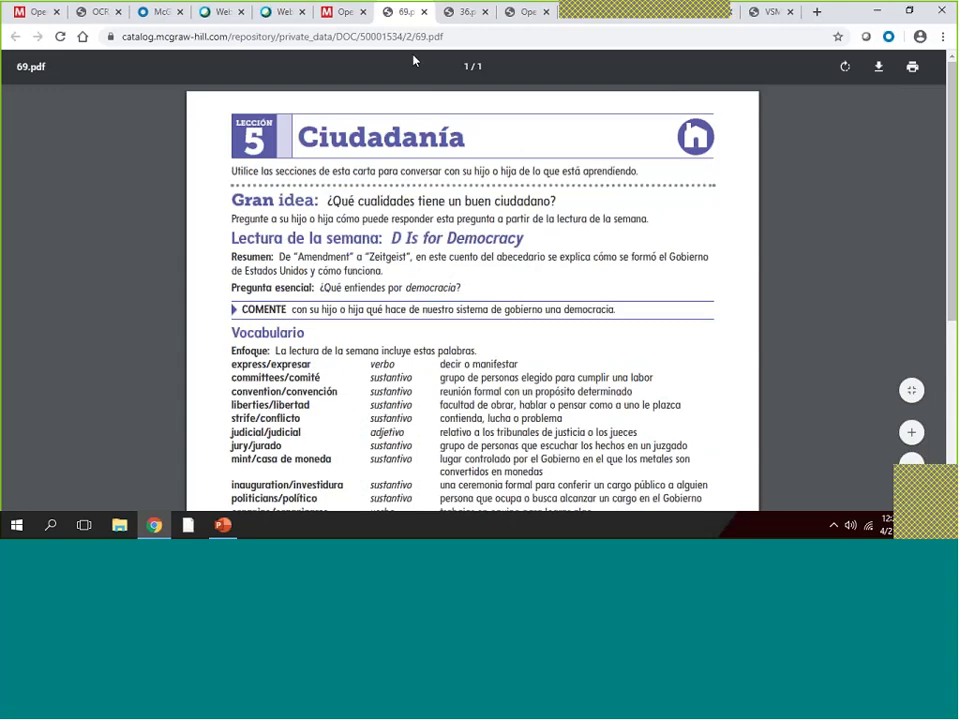
left_click(338, 18)
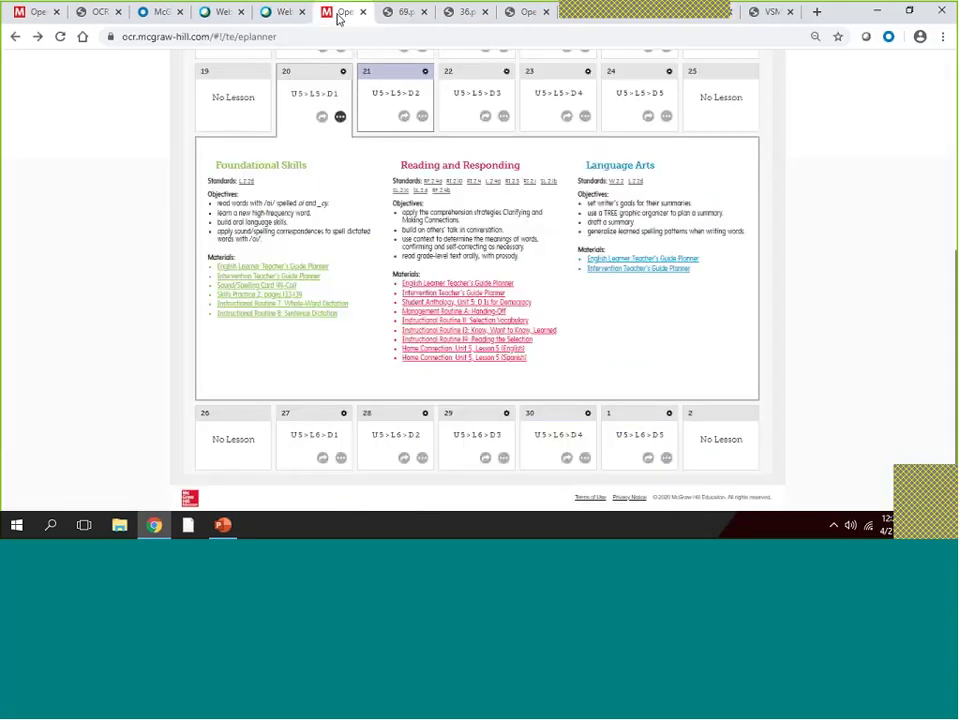
Switch Monday the 30th in the April 2020 planner to a non-teaching day and back to a teaching day
scroll(489, 160, "up", 3)
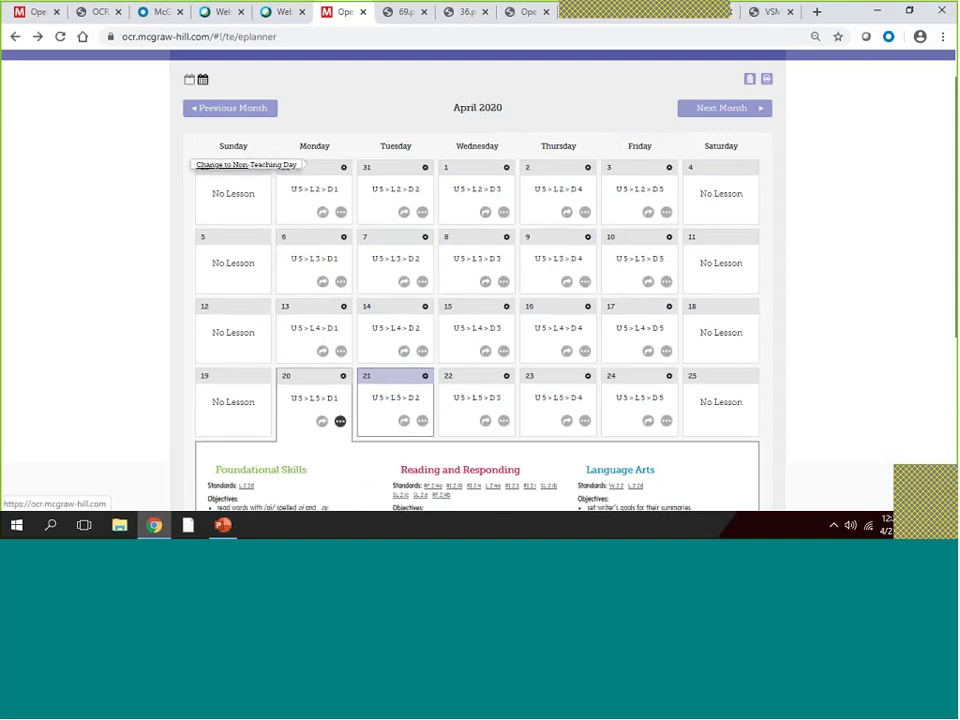
left_click(249, 167)
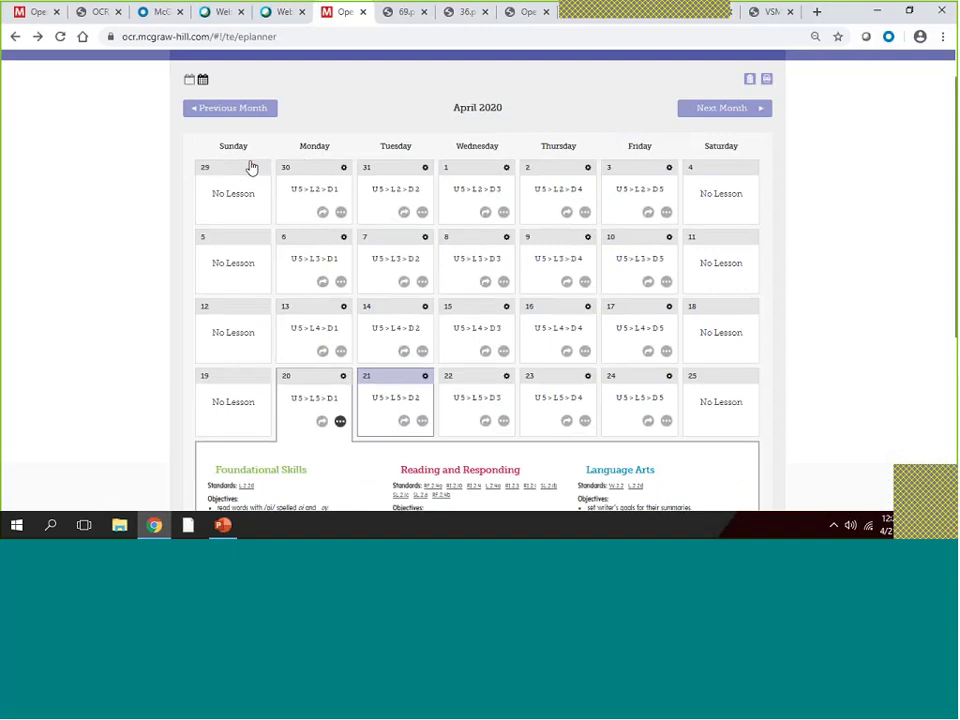
left_click(302, 171)
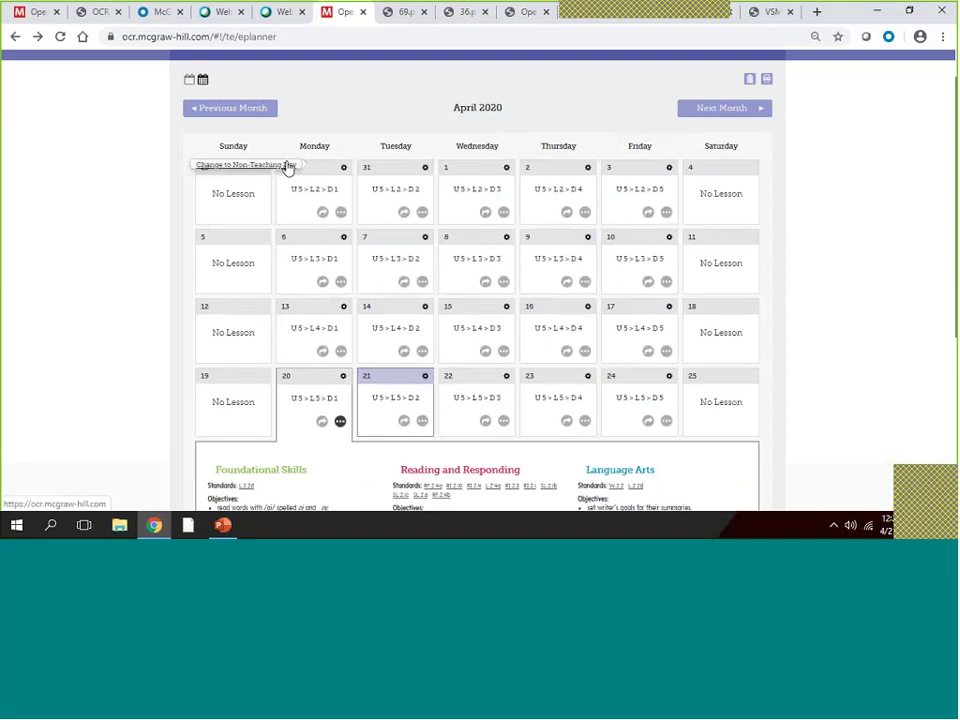
left_click(285, 166)
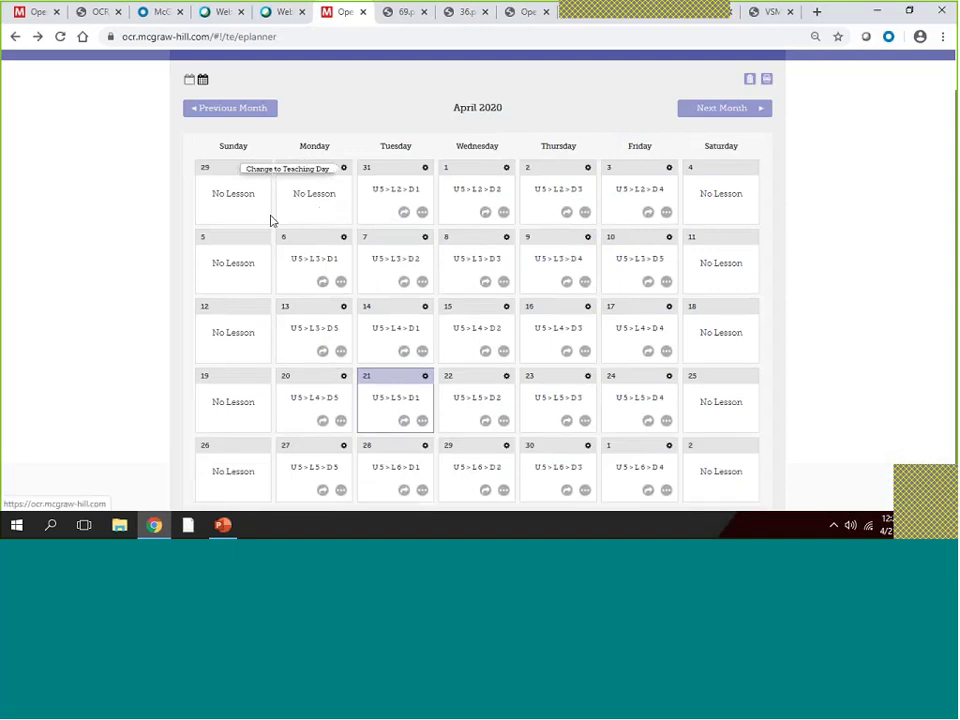
left_click(300, 170)
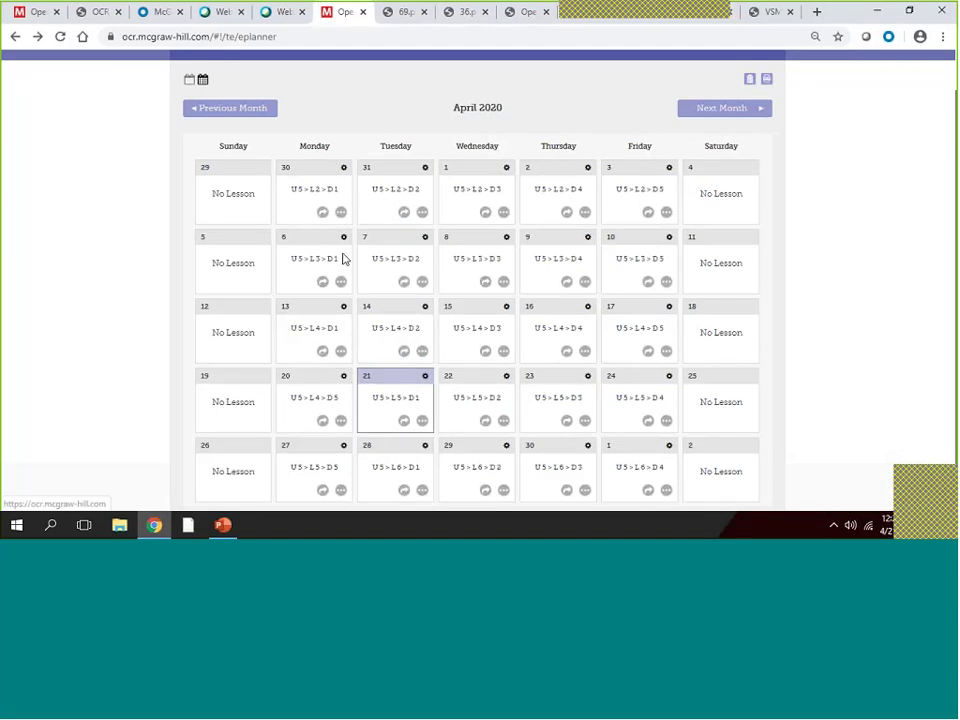
mouse_move(346, 172)
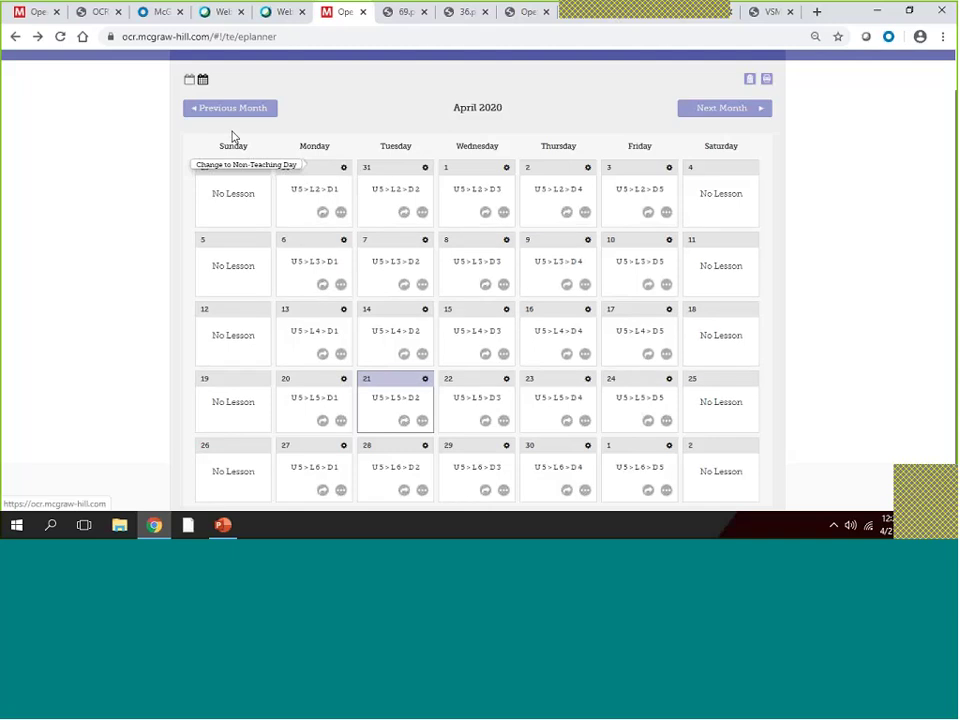
scroll(232, 137, "up", 1)
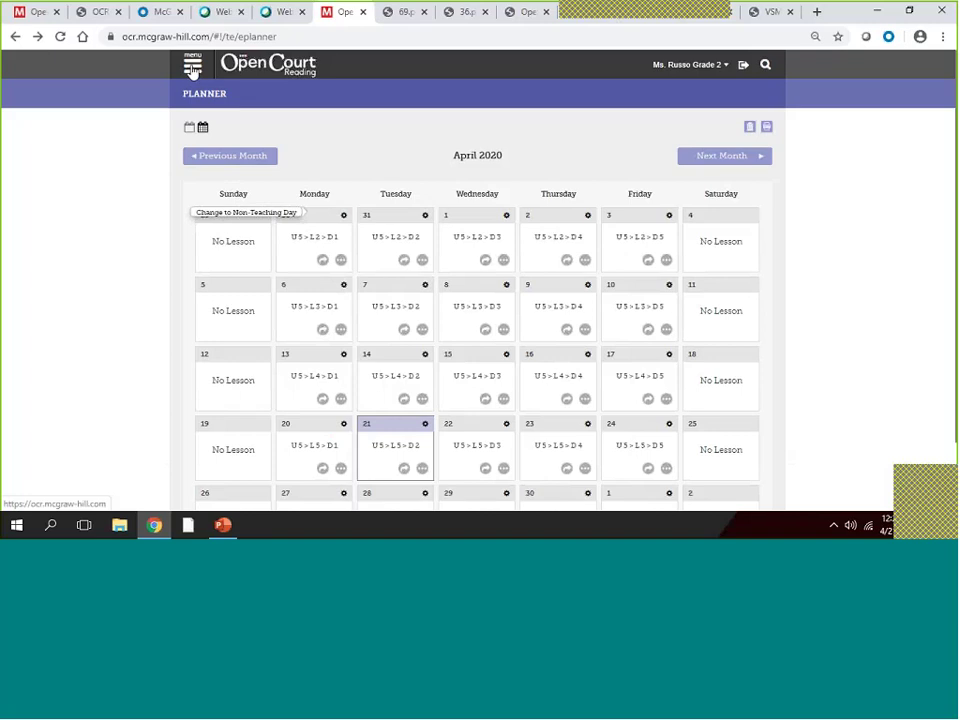
left_click(193, 66)
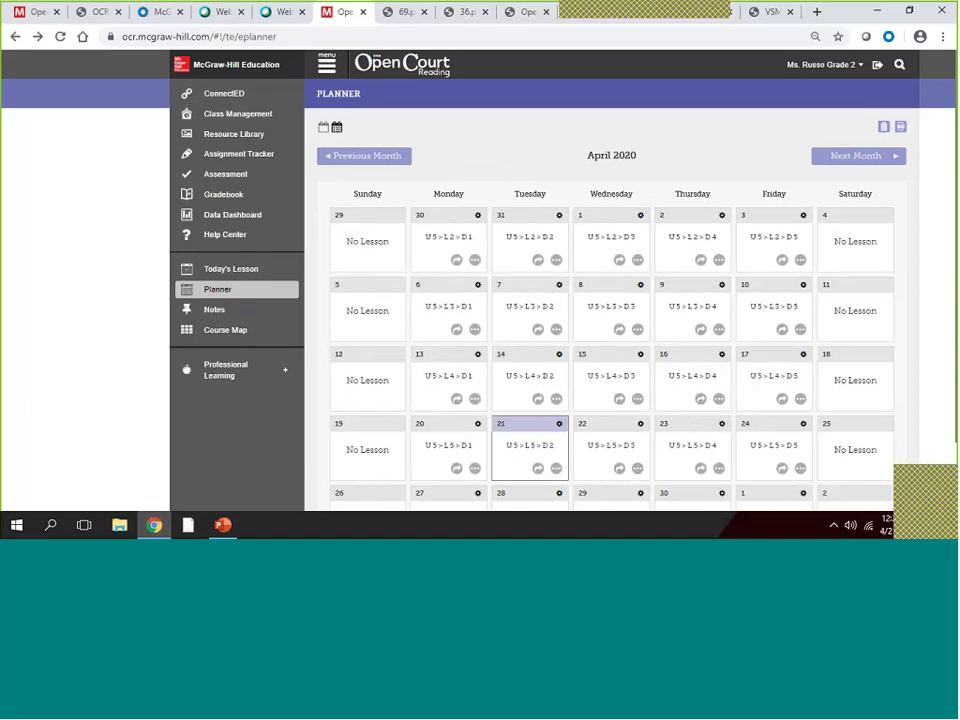
left_click(326, 64)
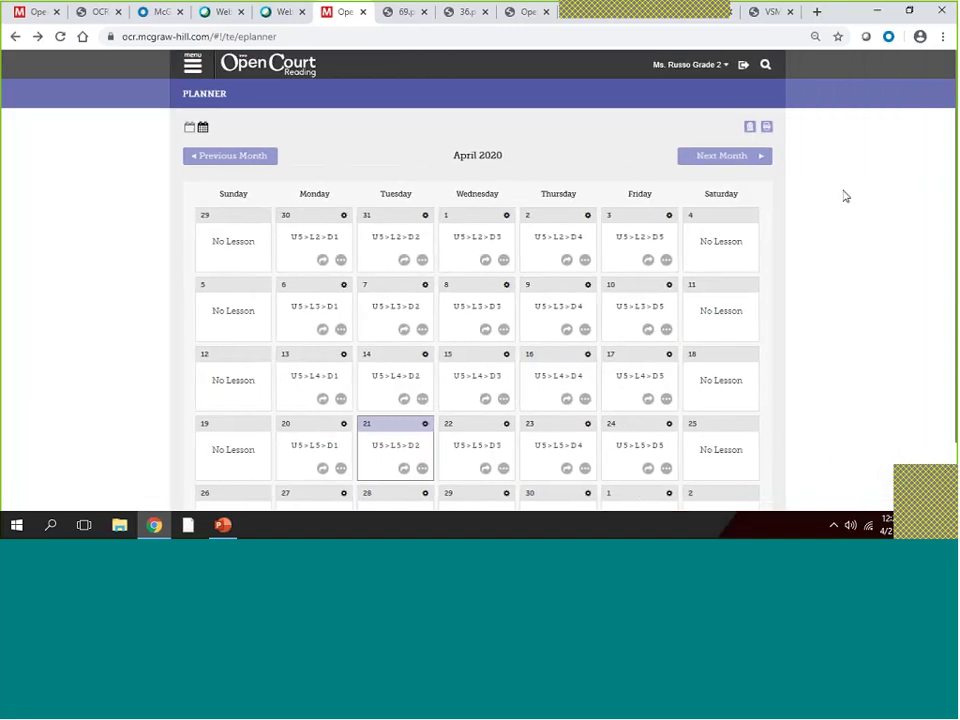
scroll(842, 195, "down", 2)
scroll(943, 197, "up", 1)
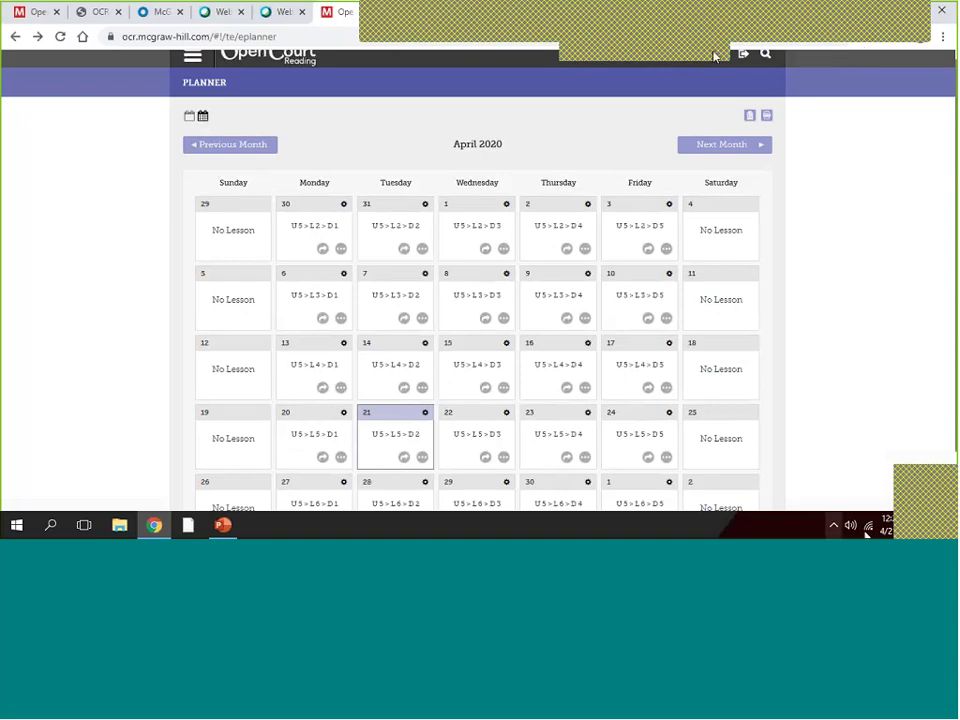
left_click_drag(908, 489, 773, 485)
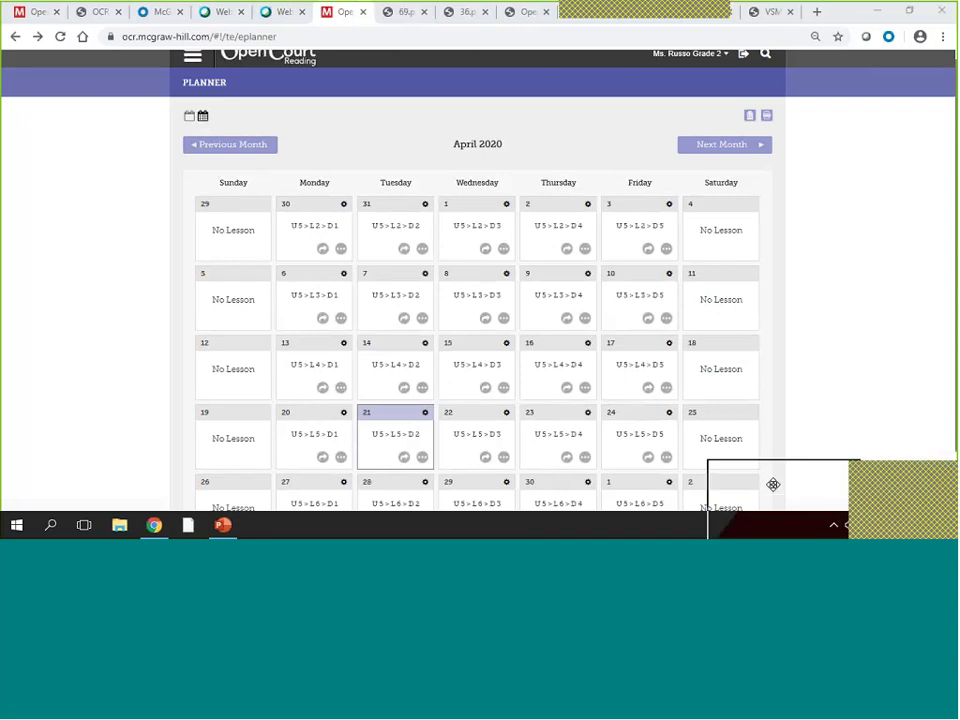
scroll(946, 471, "down", 1)
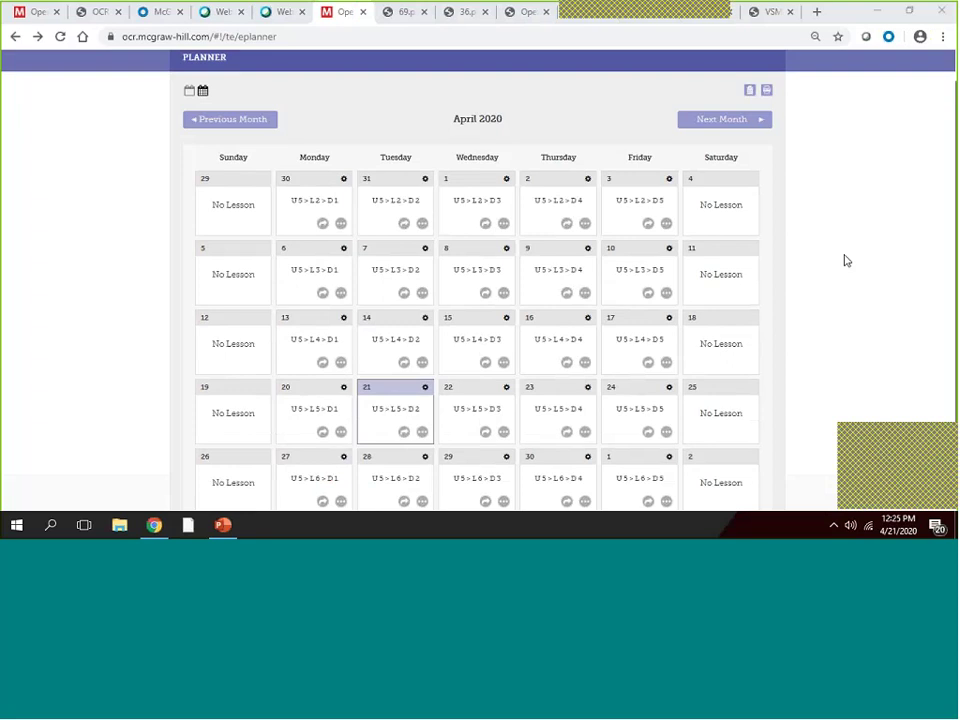
scroll(477, 300, "up", 1)
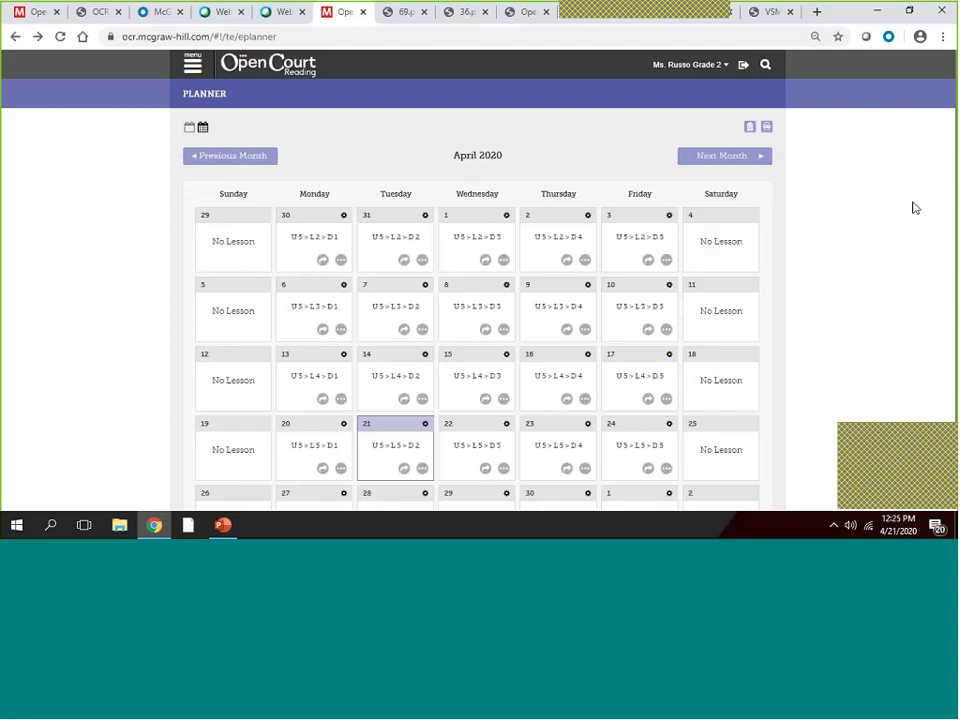
Go to Class Management and look over the grade 2 class's student roster
left_click(191, 68)
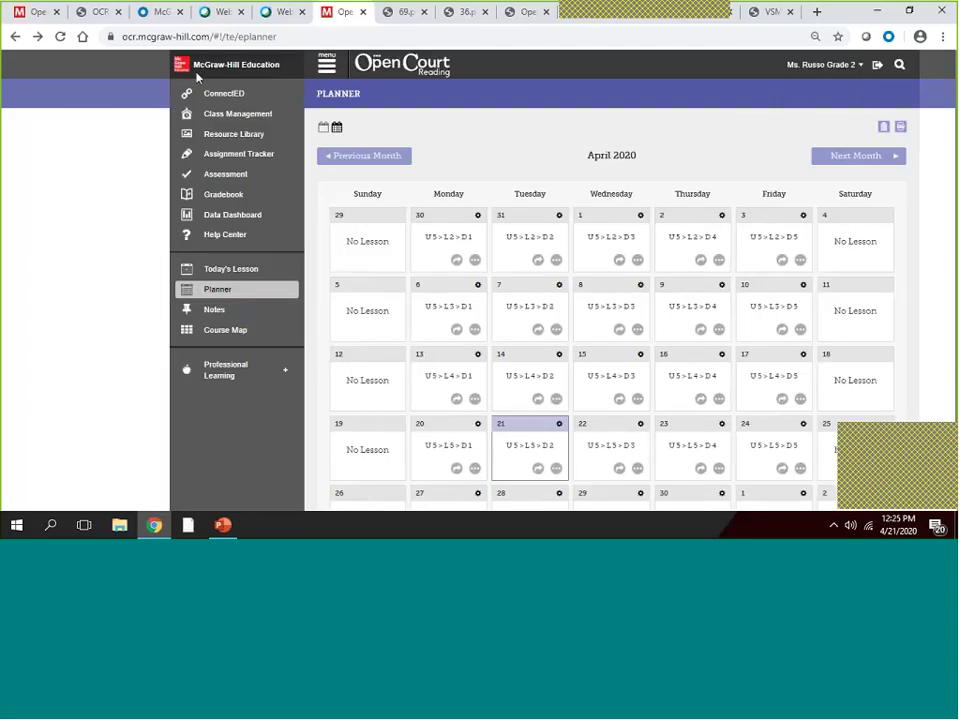
left_click(218, 115)
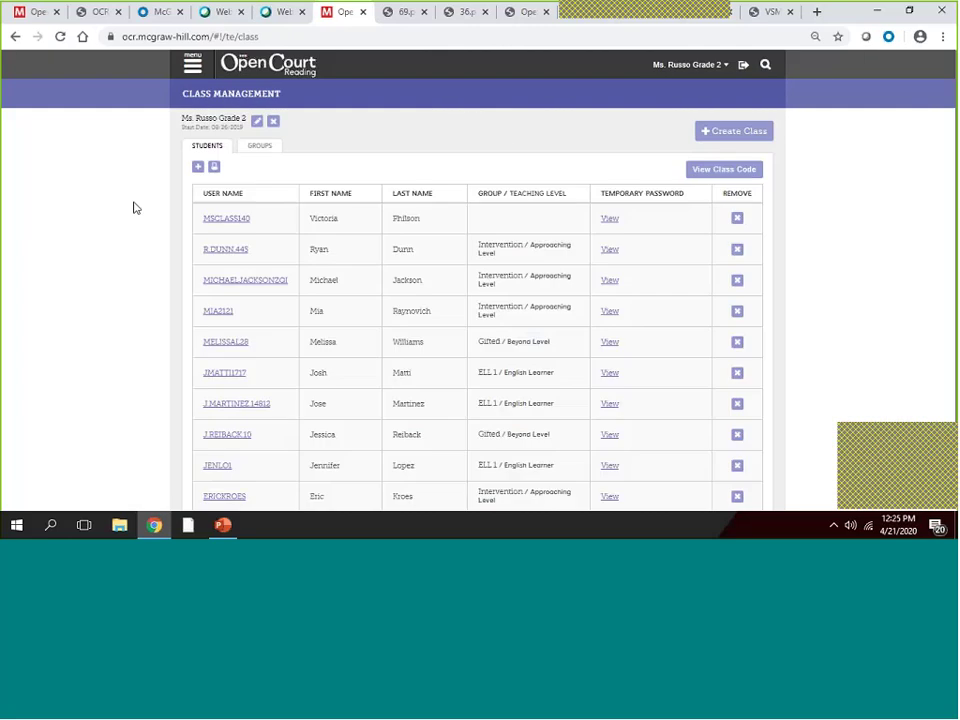
scroll(135, 207, "down", 1)
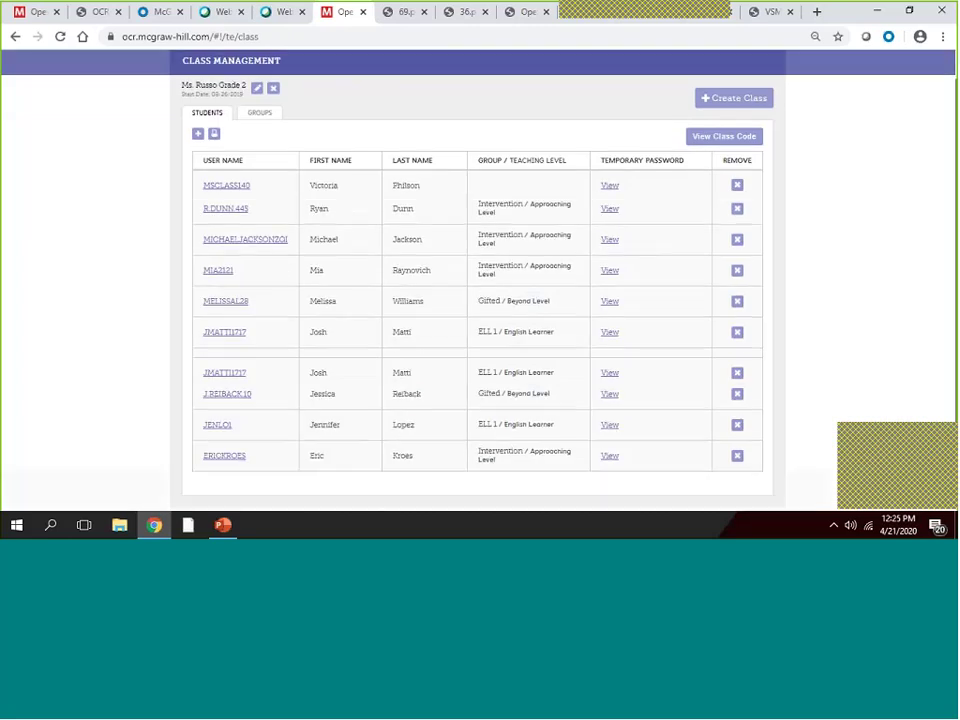
scroll(135, 207, "up", 1)
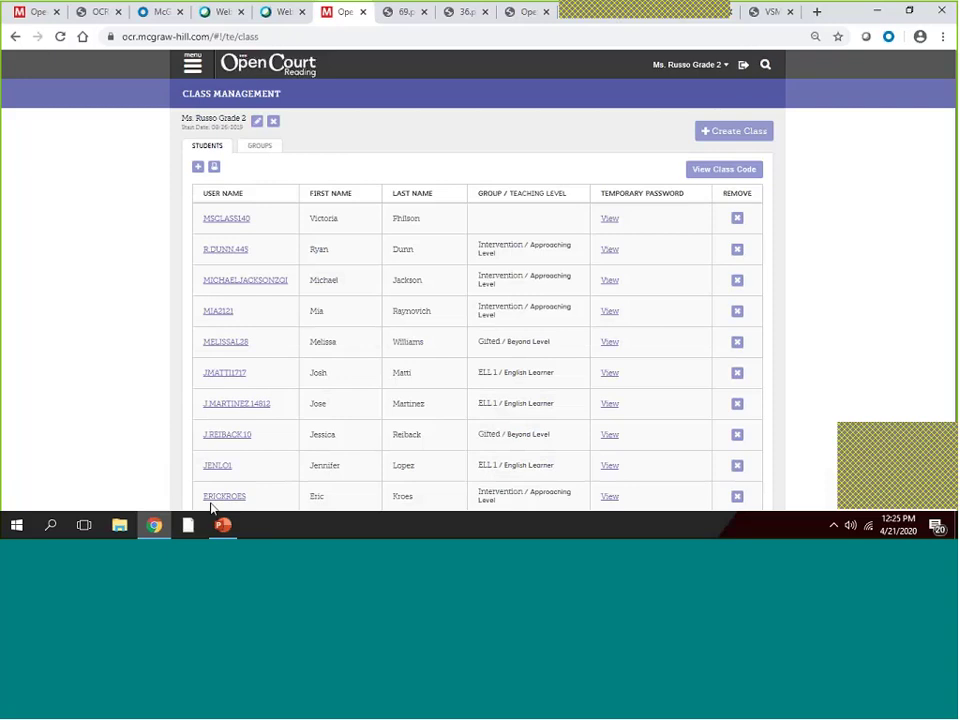
Display the class's groups and expand the Gifted and Intervention groups to see their members
left_click(261, 151)
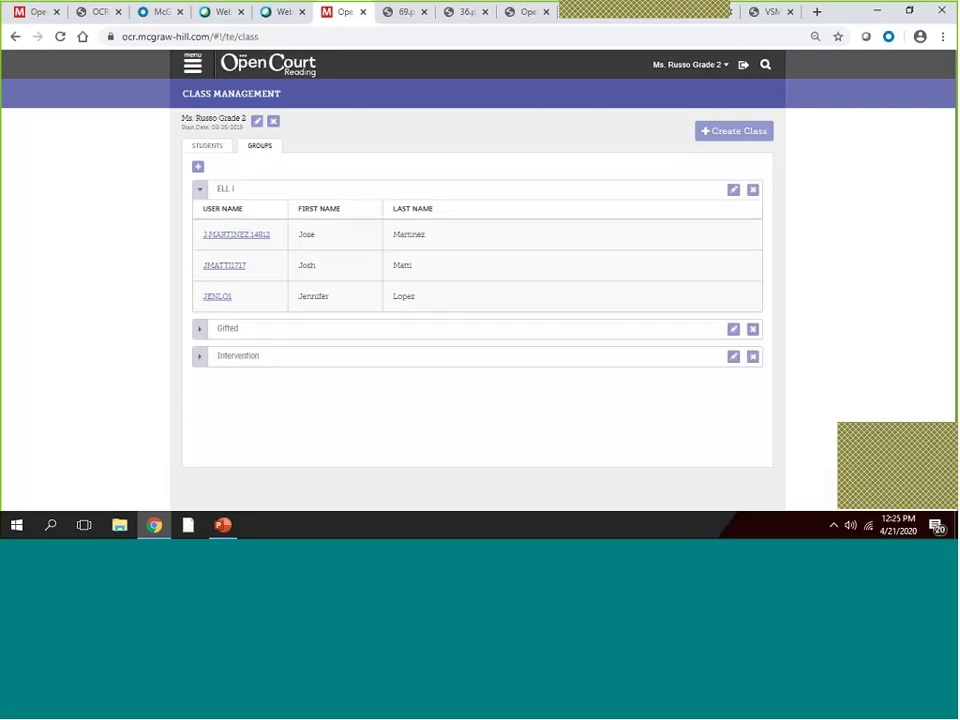
left_click(200, 329)
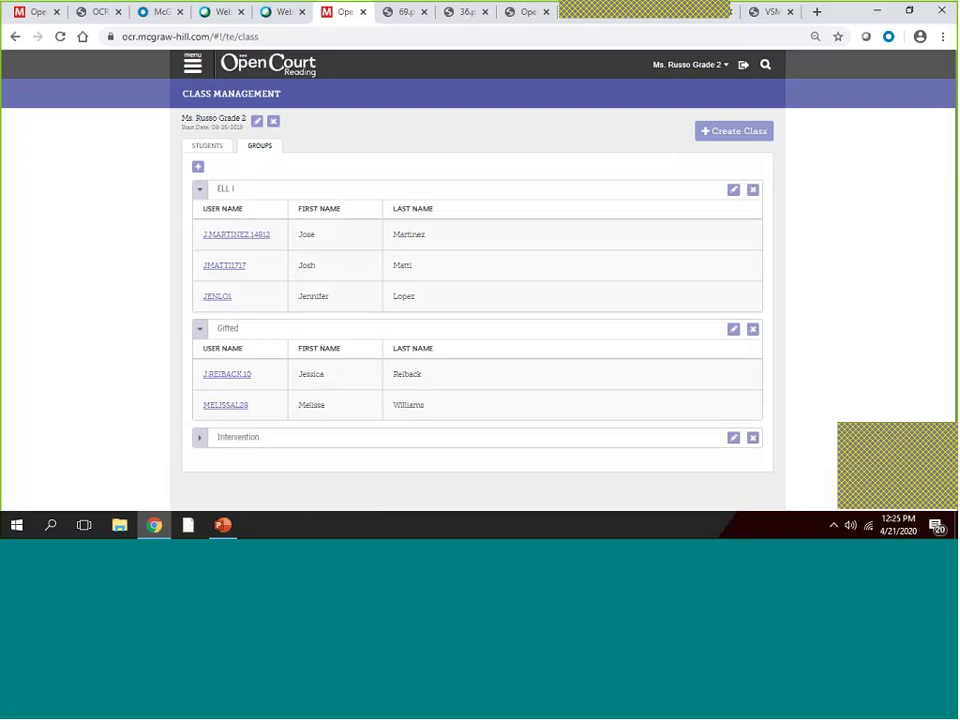
left_click(201, 437)
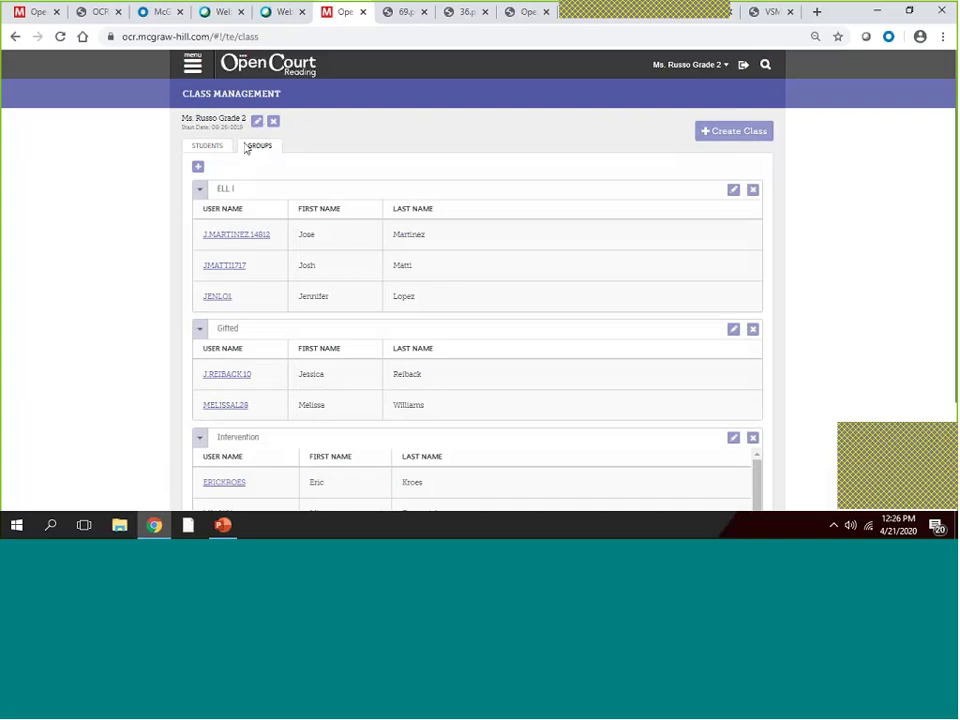
Create and save a group named ELL 2, adding two students from the ELL I group
left_click(198, 168)
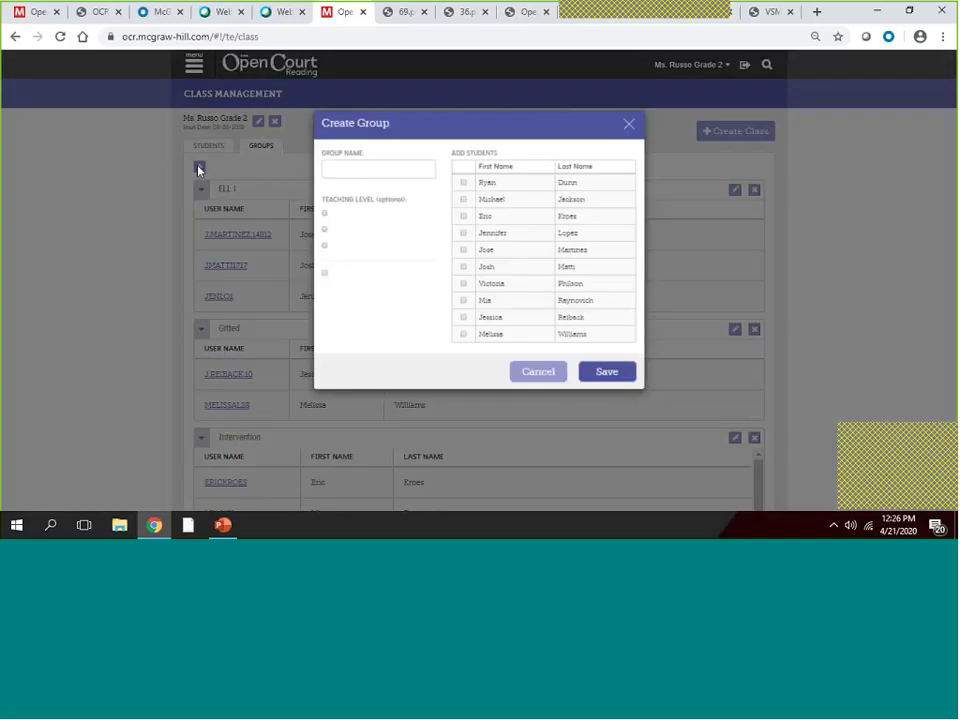
left_click(339, 166)
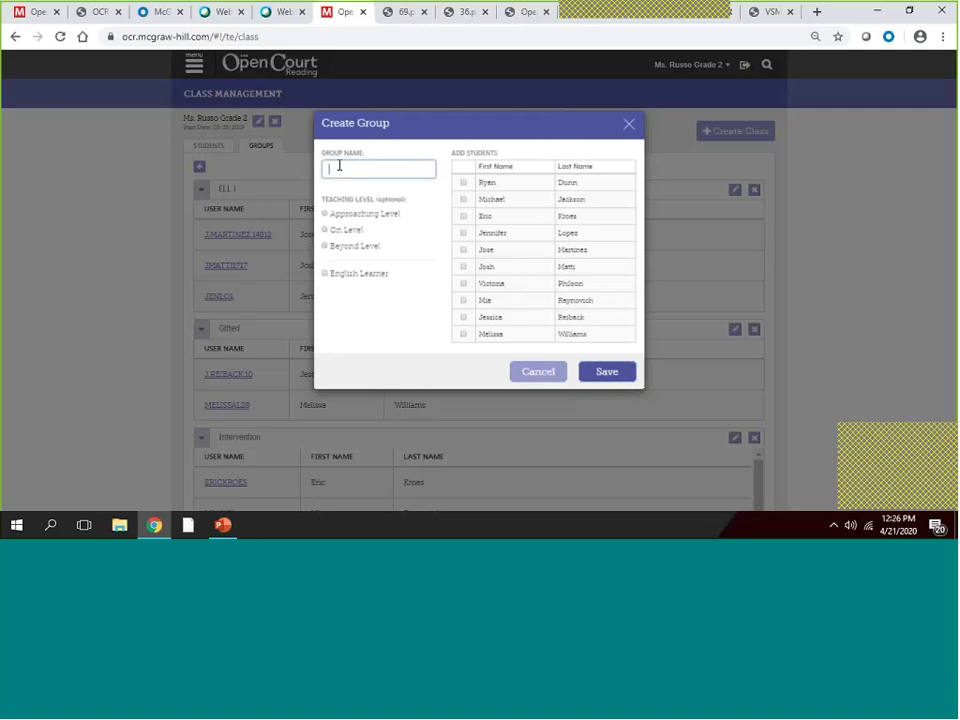
type("ELL 2")
key("Tab")
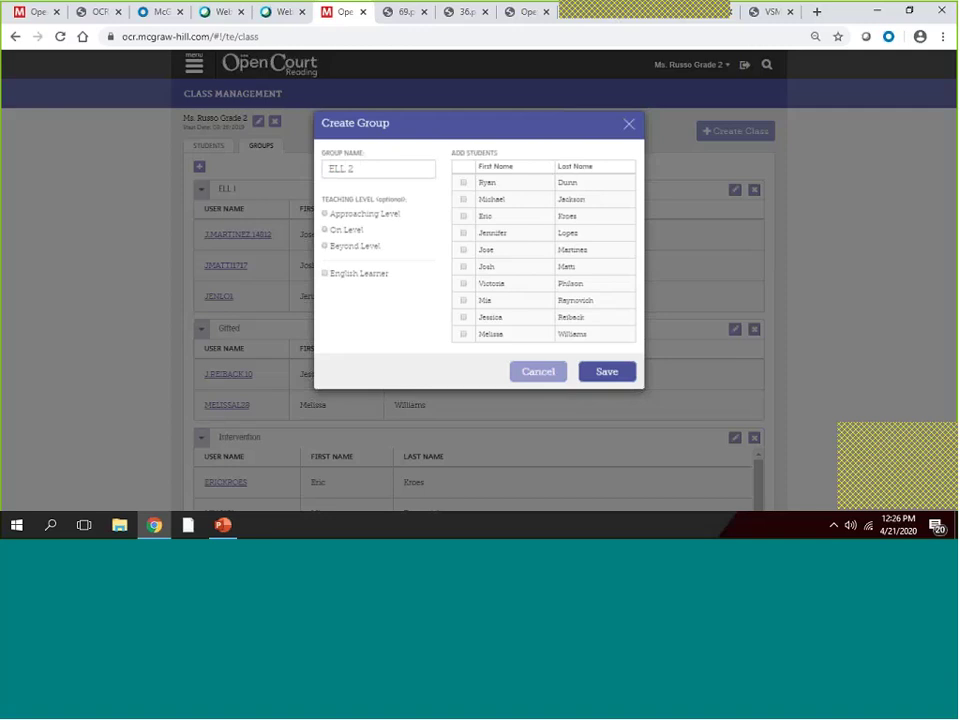
left_click(463, 249)
left_click(463, 233)
left_click(607, 372)
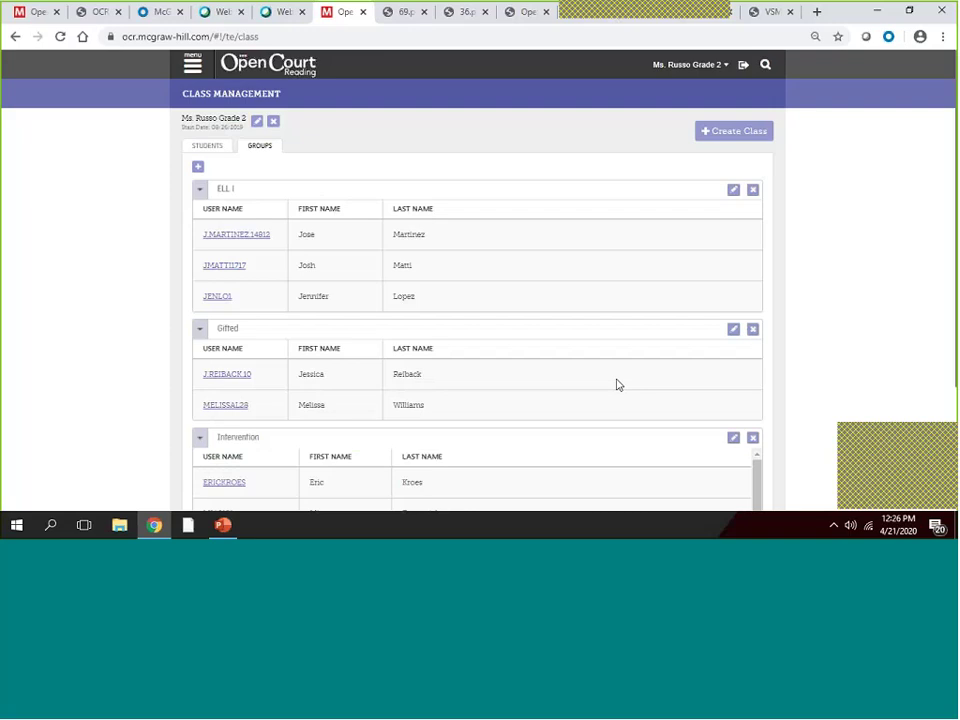
Expand the ELL 2 group in the class's group list to see its members
scroll(617, 385, "down", 2)
scroll(176, 448, "down", 1)
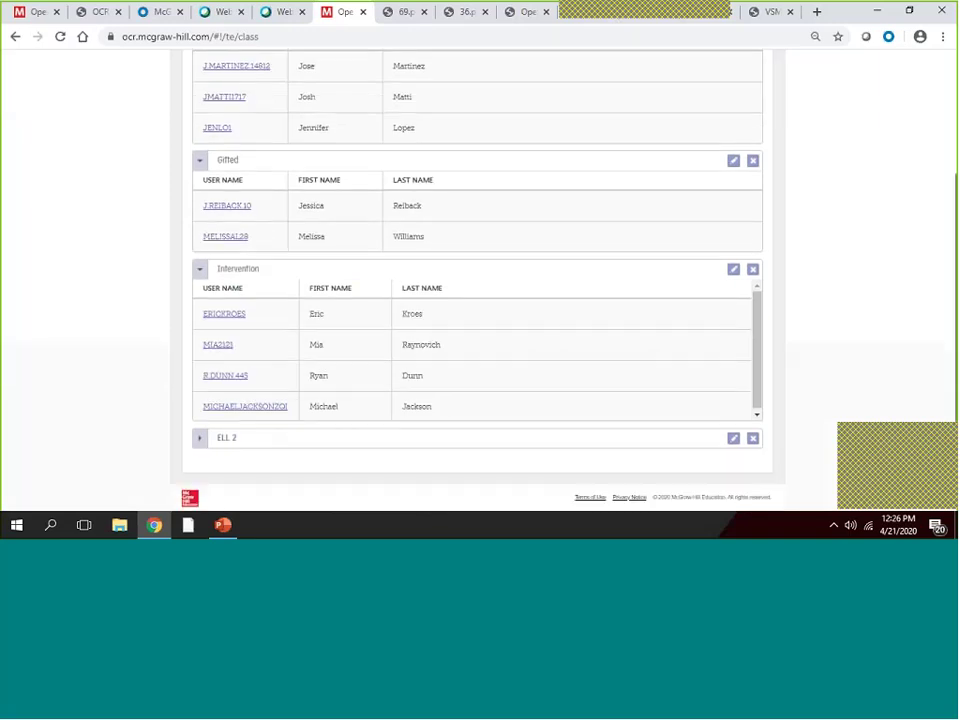
left_click(200, 440)
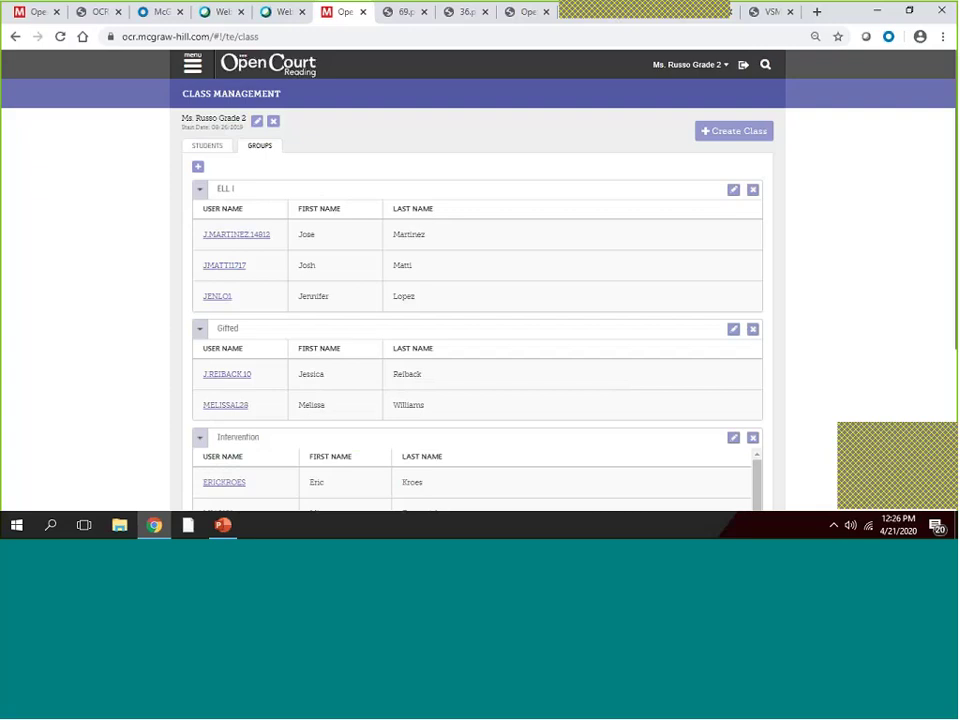
Go to the Assignment Tracker and examine the instructions, resources and student statuses of "Read & Record Decodable #38 and Review Vocab"
left_click(195, 70)
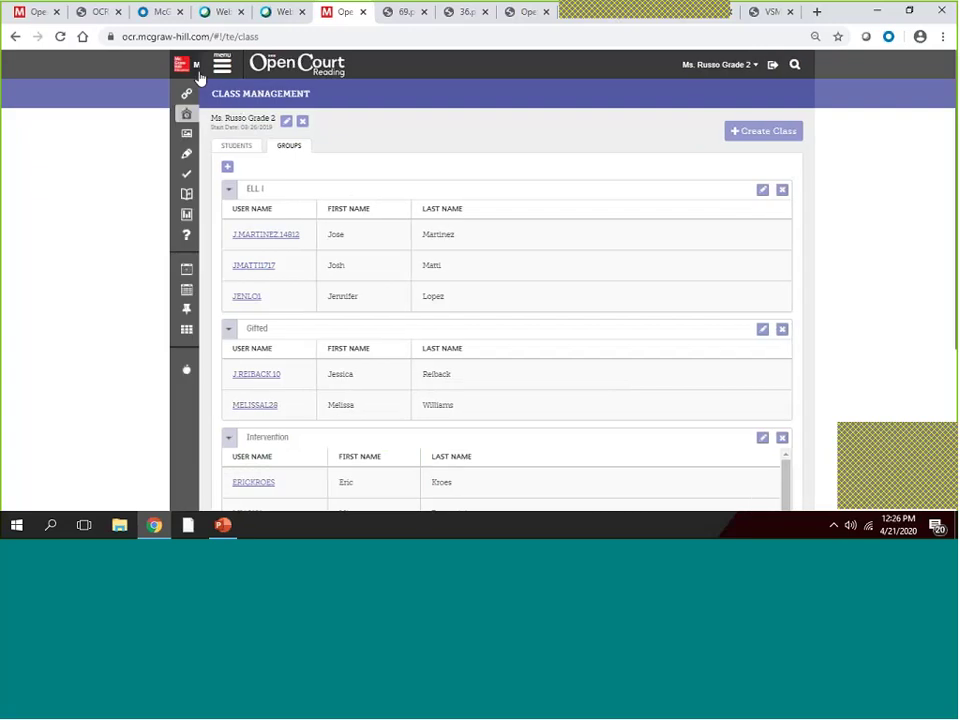
left_click(221, 155)
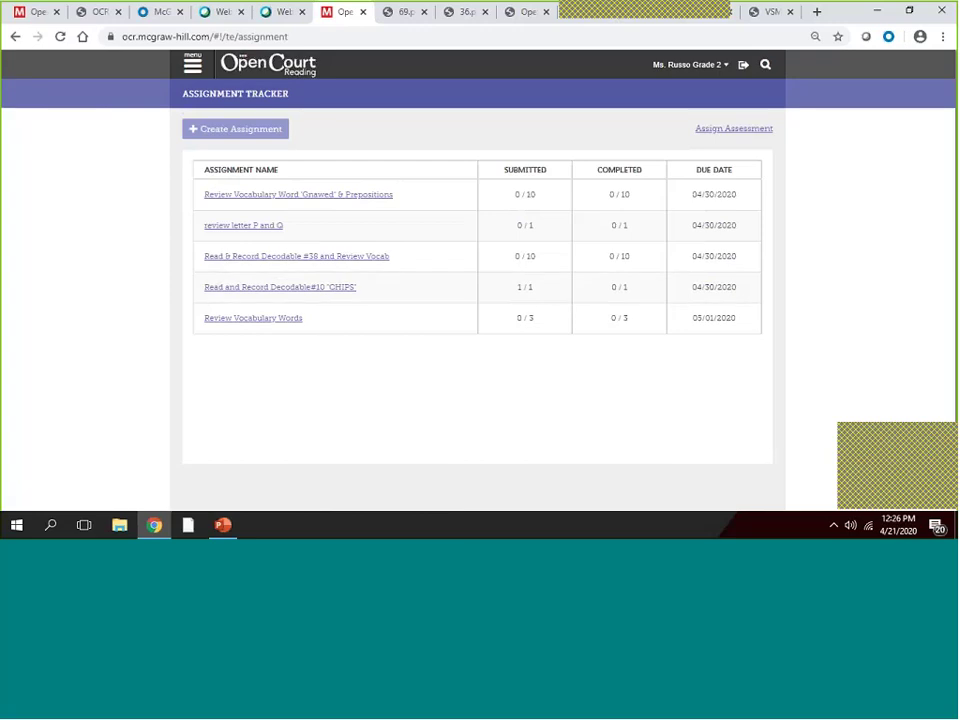
left_click(230, 140)
left_click(304, 258)
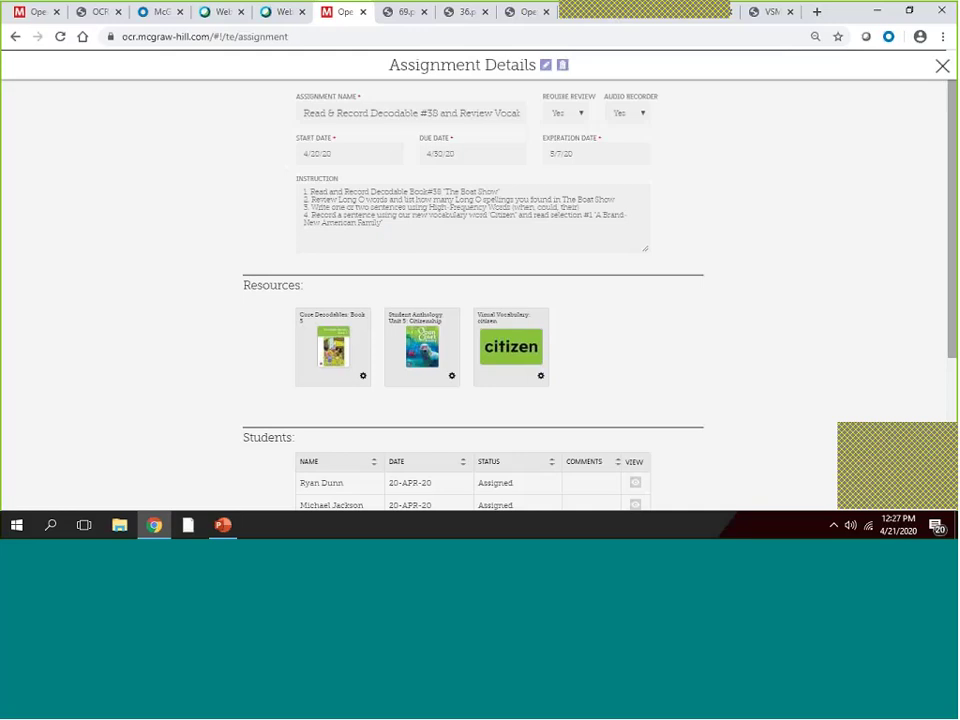
scroll(952, 217, "down", 2)
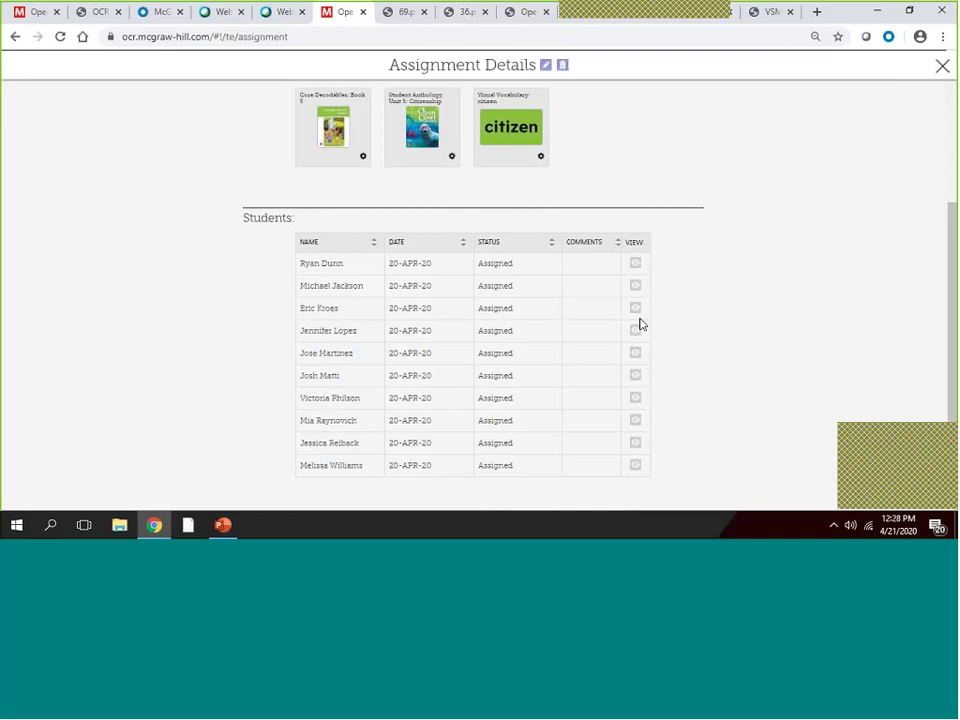
scroll(950, 262, "up", 1)
scroll(950, 262, "up", 2)
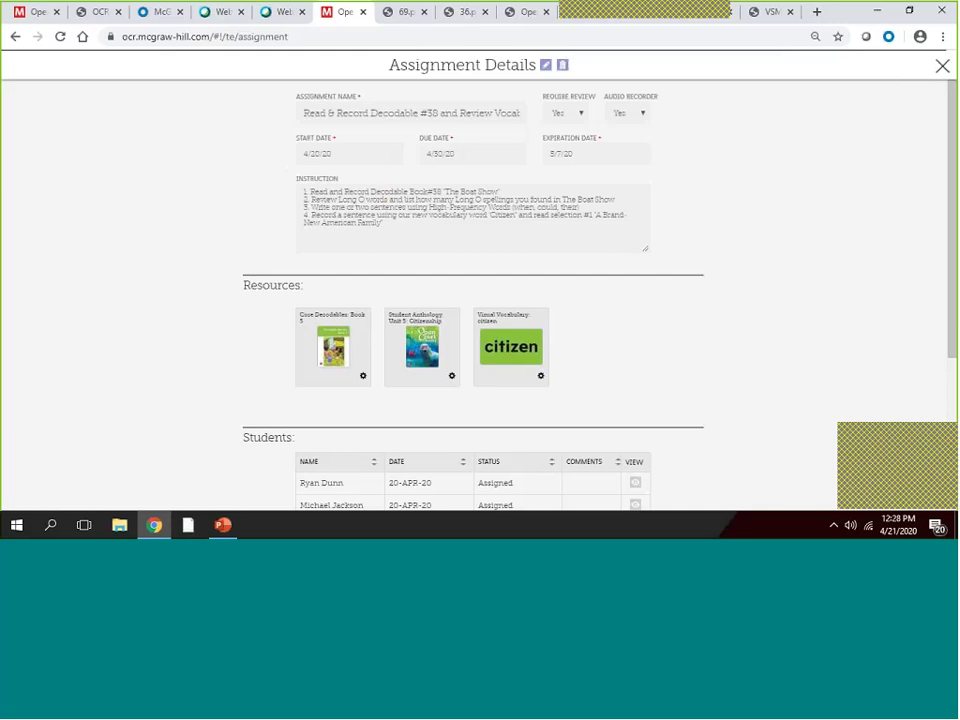
left_click(942, 67)
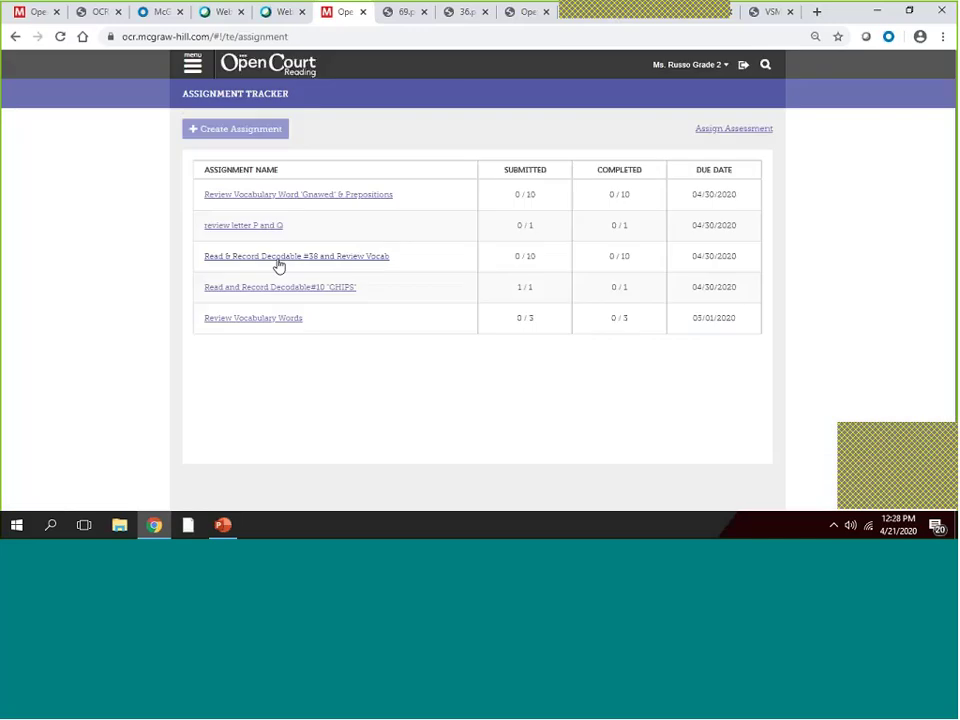
left_click(279, 257)
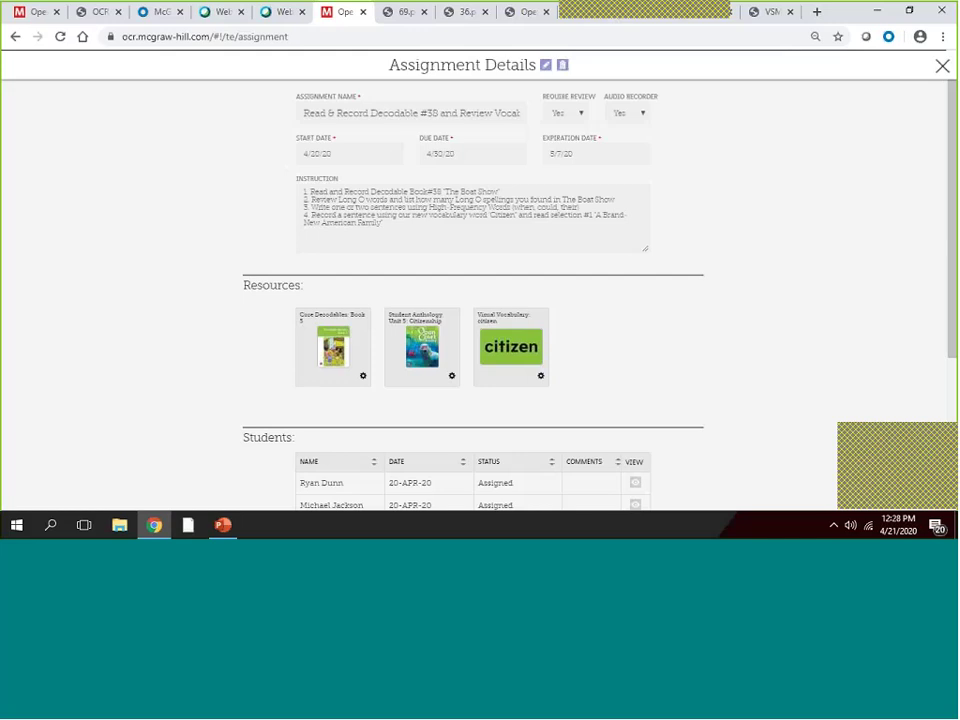
left_click(942, 66)
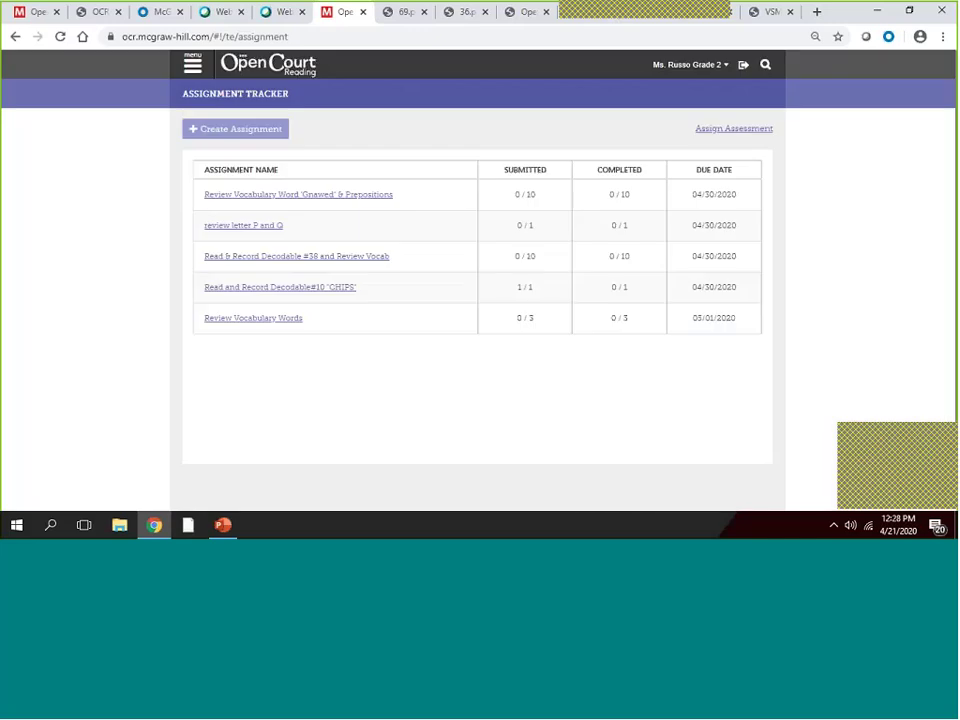
Look over the details and assigned students of "Review Vocabulary Word 'Gnawed' & Prepositions", and close the assignment
left_click(242, 199)
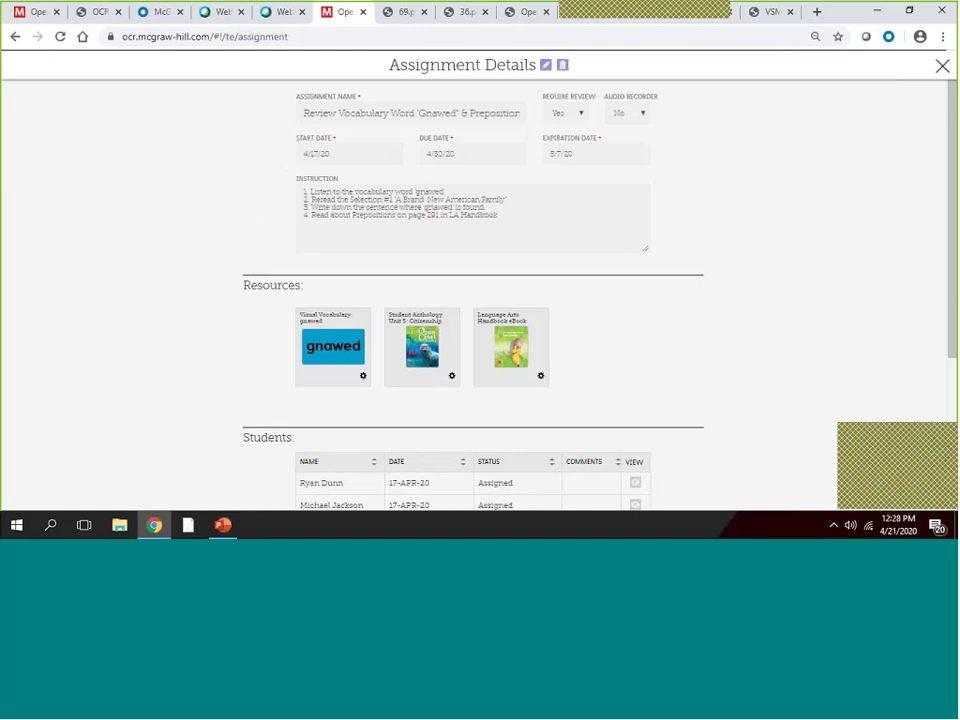
scroll(955, 237, "down", 4)
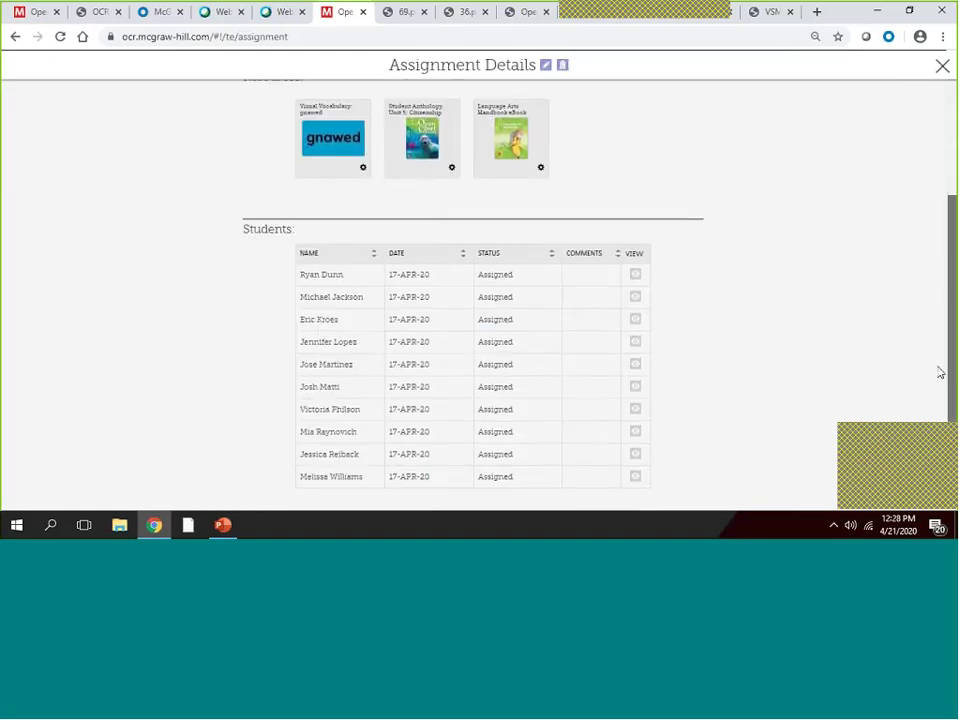
scroll(948, 170, "up", 4)
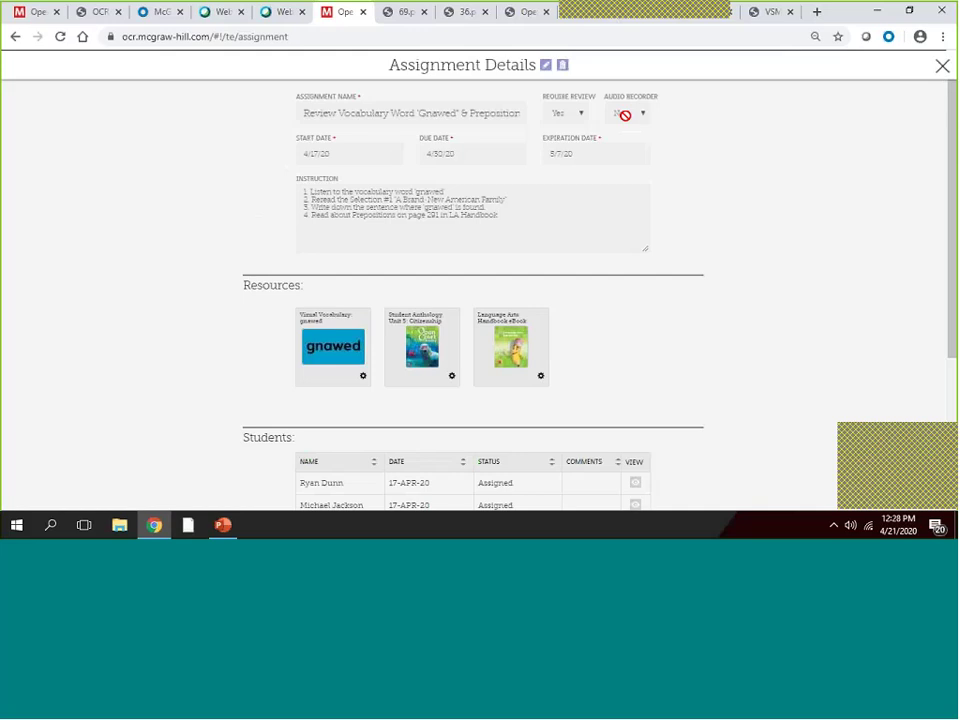
left_click(942, 68)
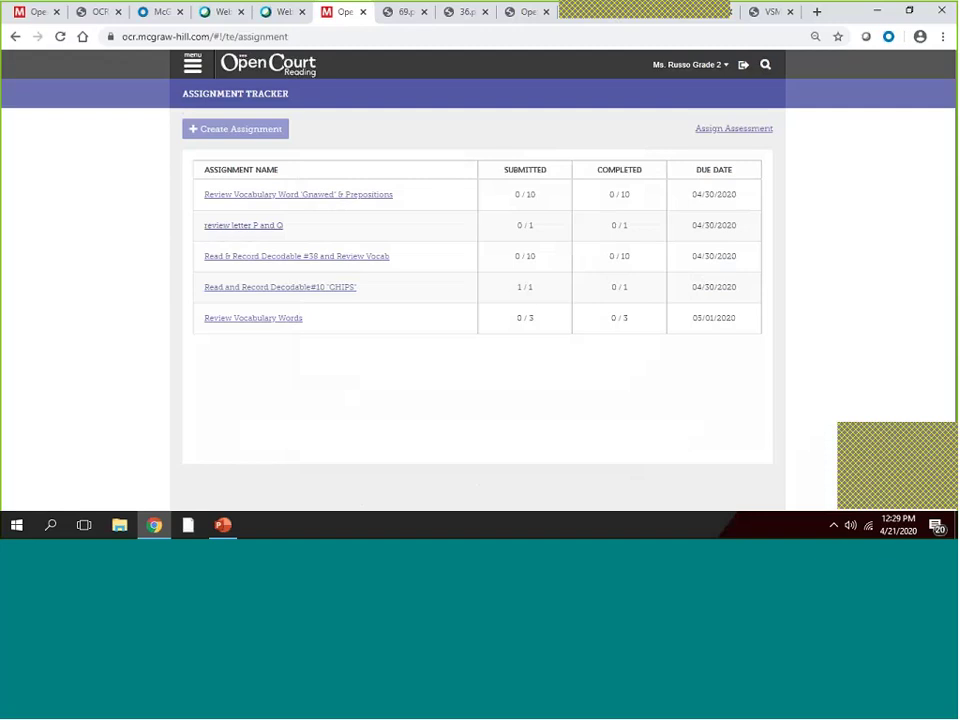
Open the "review letter P and Q" assignment and look over its instructions, resources and assigned student
left_click(229, 227)
scroll(333, 325, "down", 1)
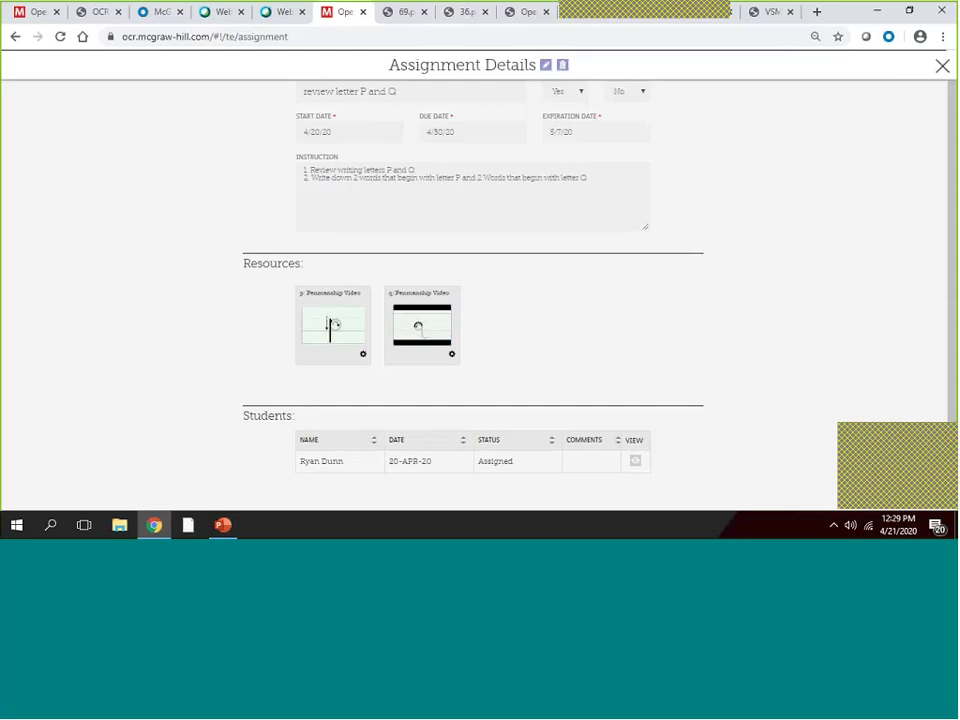
scroll(364, 296, "up", 1)
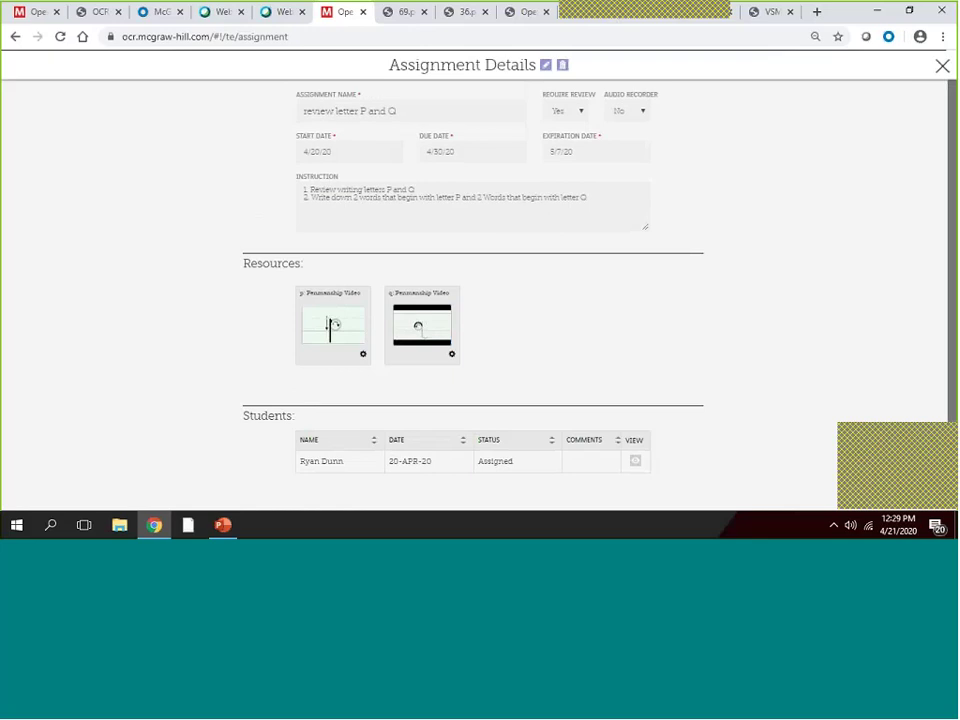
scroll(902, 422, "down", 1)
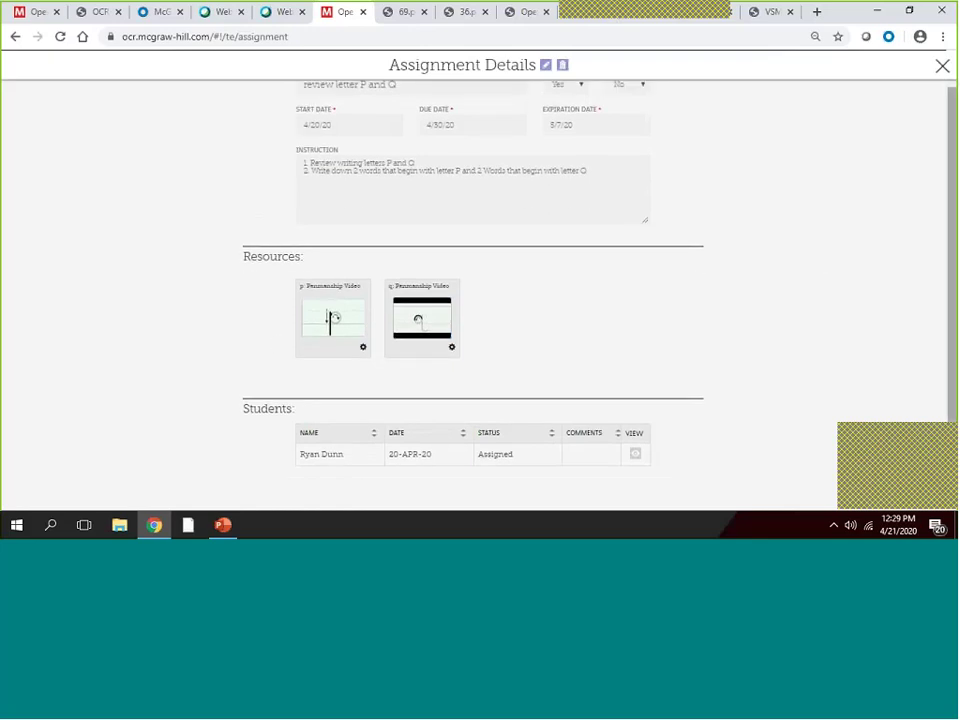
scroll(836, 206, "up", 1)
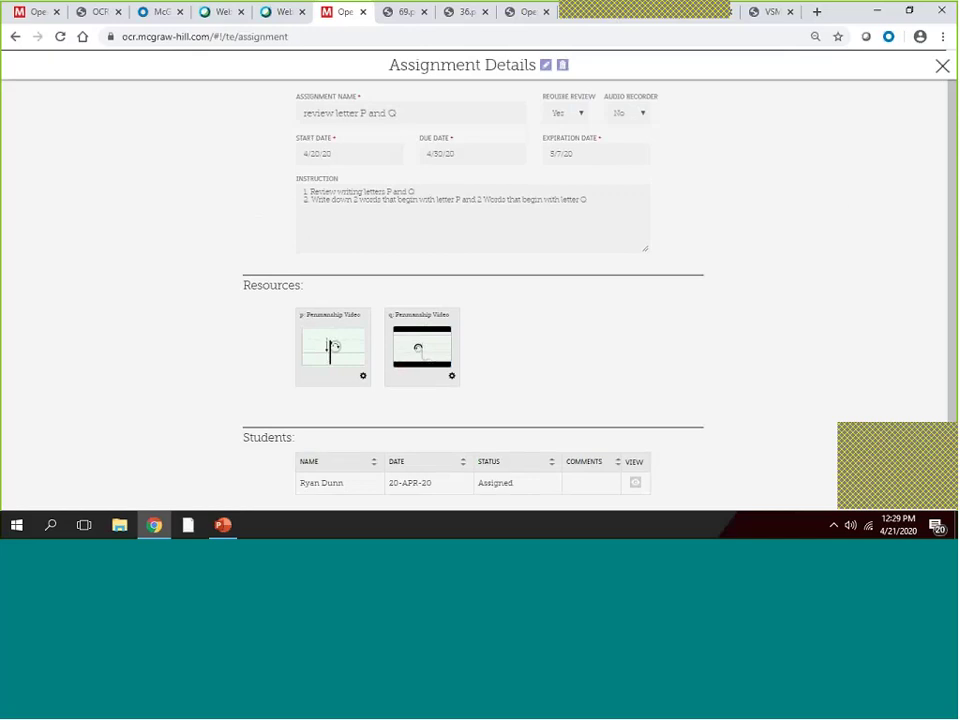
Make the assignment editable and rename it "review letter P and Q and review CITIZEN"
left_click(546, 66)
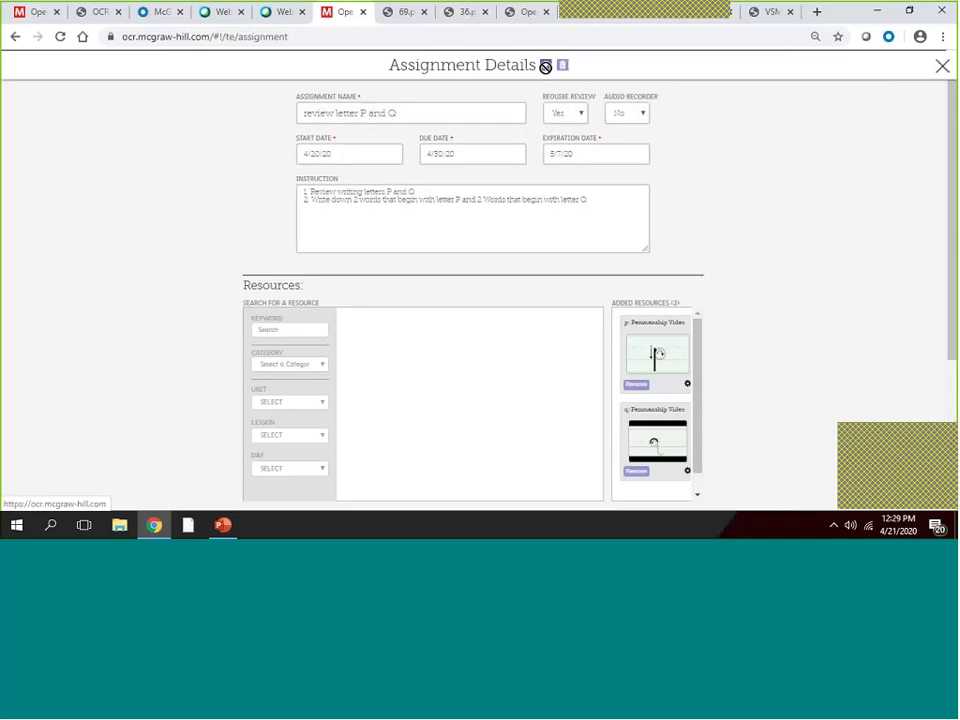
left_click(416, 106)
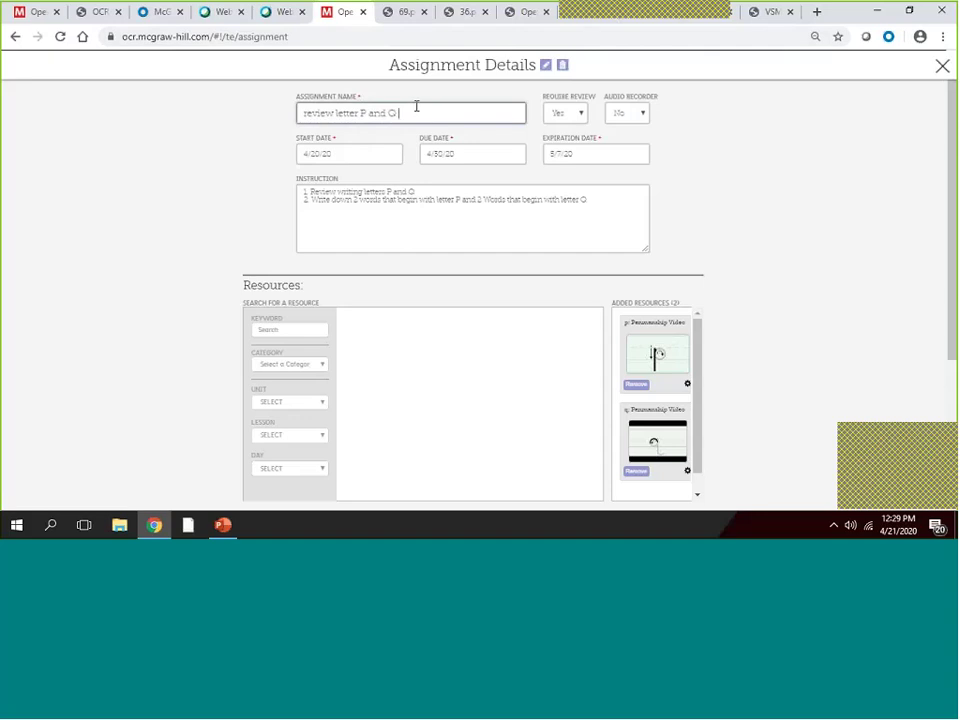
type("and review")
type("CITIZEN")
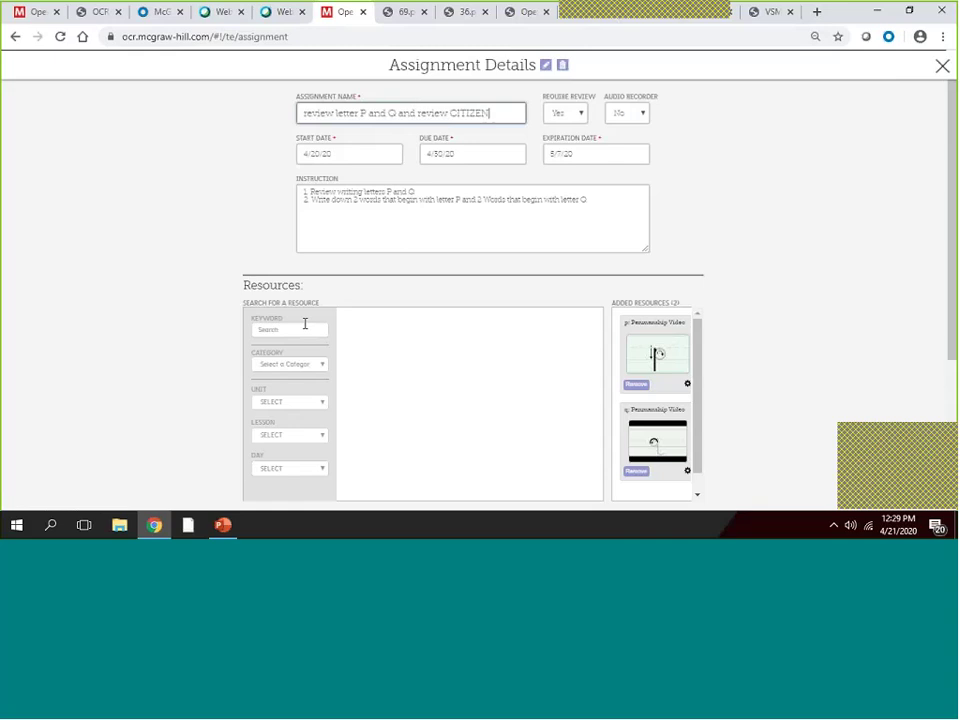
Search the resources for "citizen" and add the Visual Vocabulary: citizen card to the assignment
left_click(304, 328)
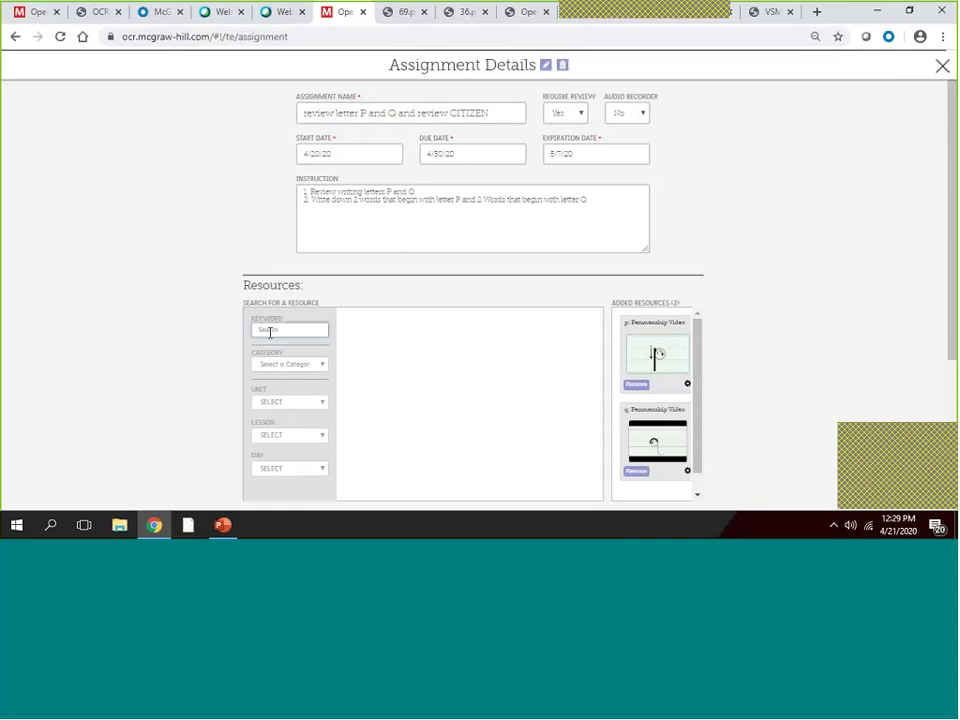
type("citizen")
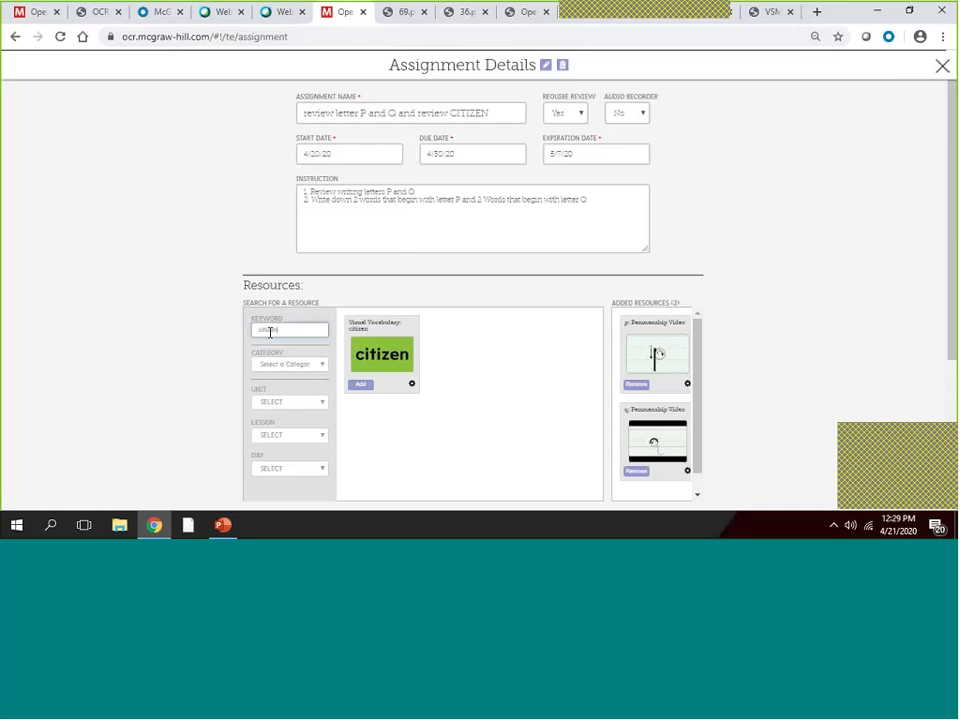
left_click(363, 384)
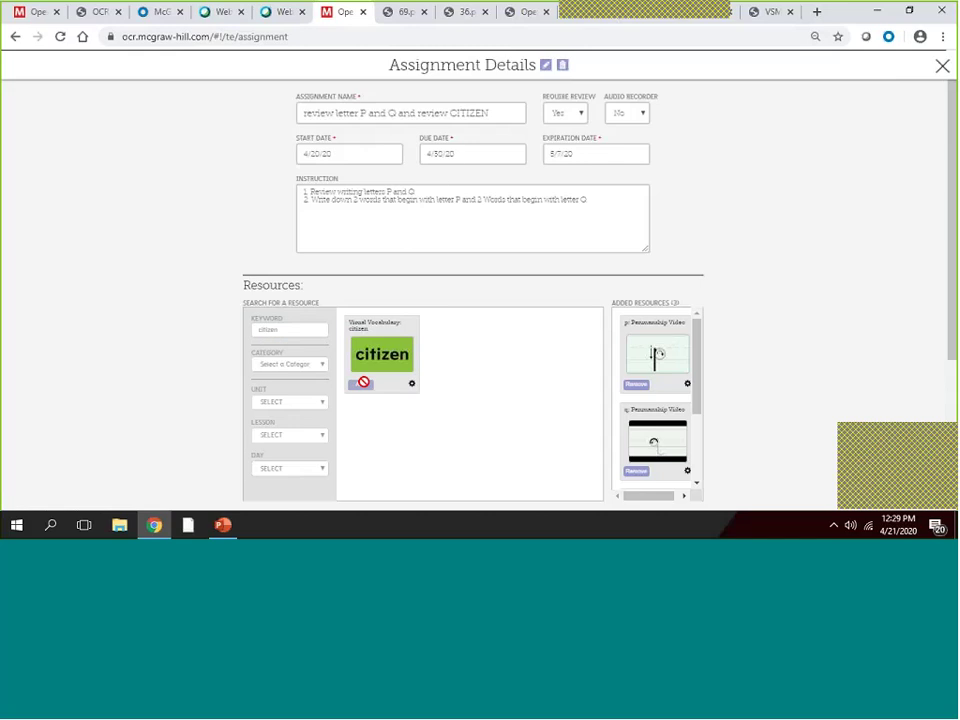
scroll(363, 384, "down", 2)
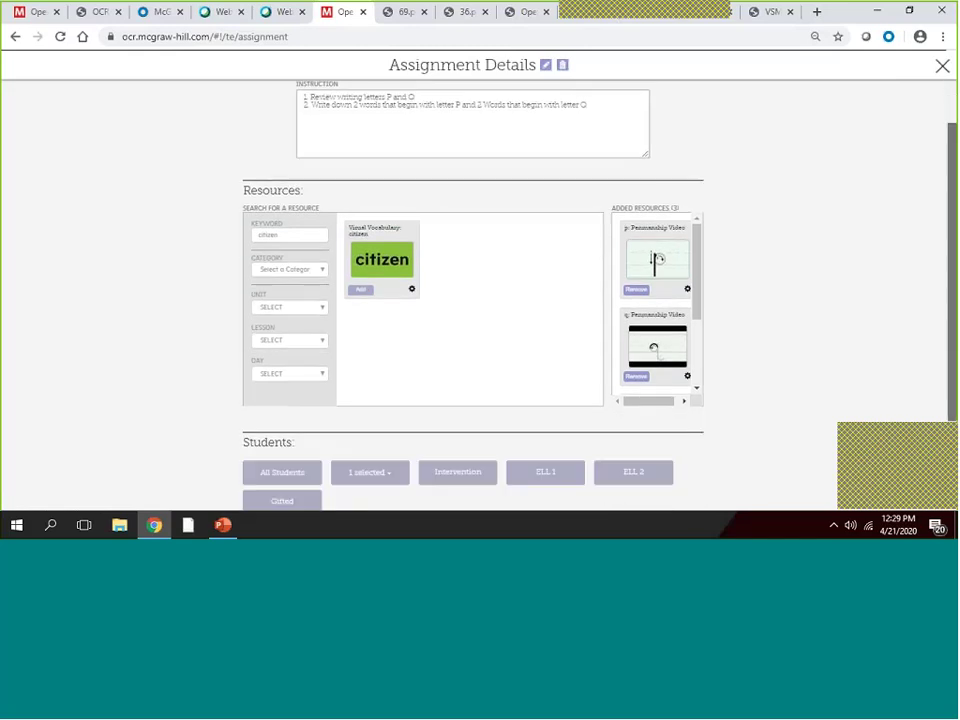
left_click_drag(697, 288, 707, 347)
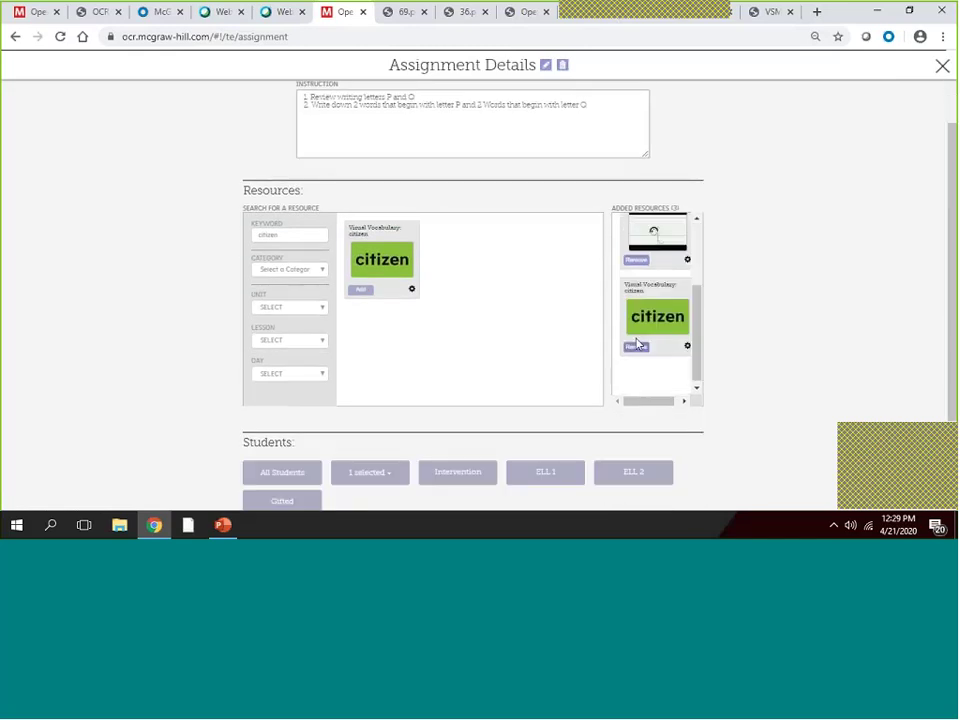
Try All Students, Intervention, ELL 1, ELL 2 and Gifted as recipients, and return to the custom selection, deselecting the chosen student
scroll(864, 351, "down", 2)
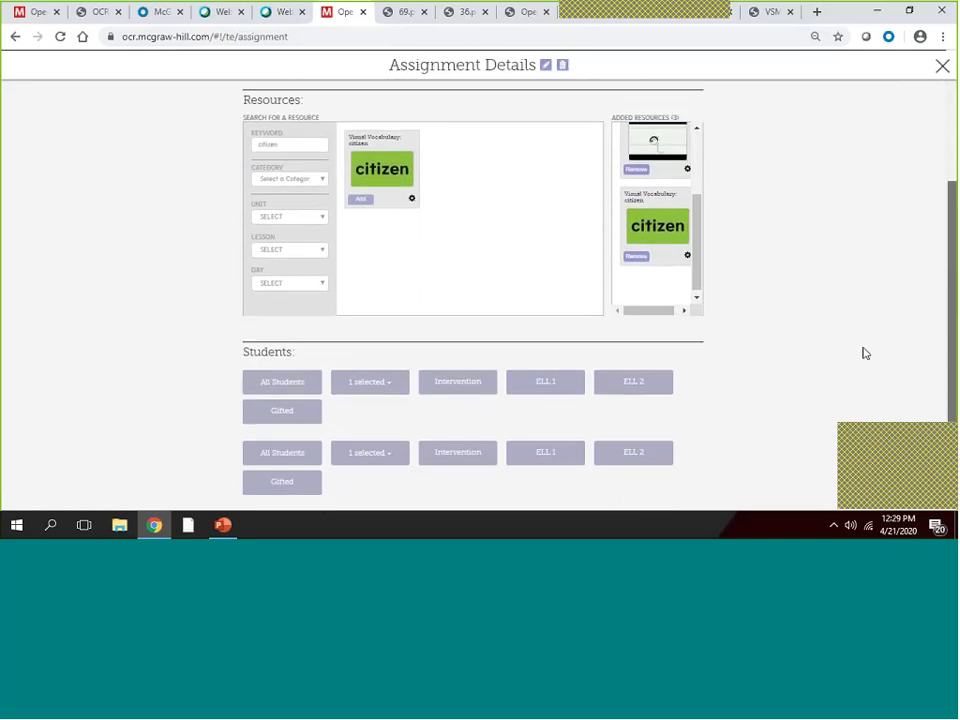
left_click(283, 398)
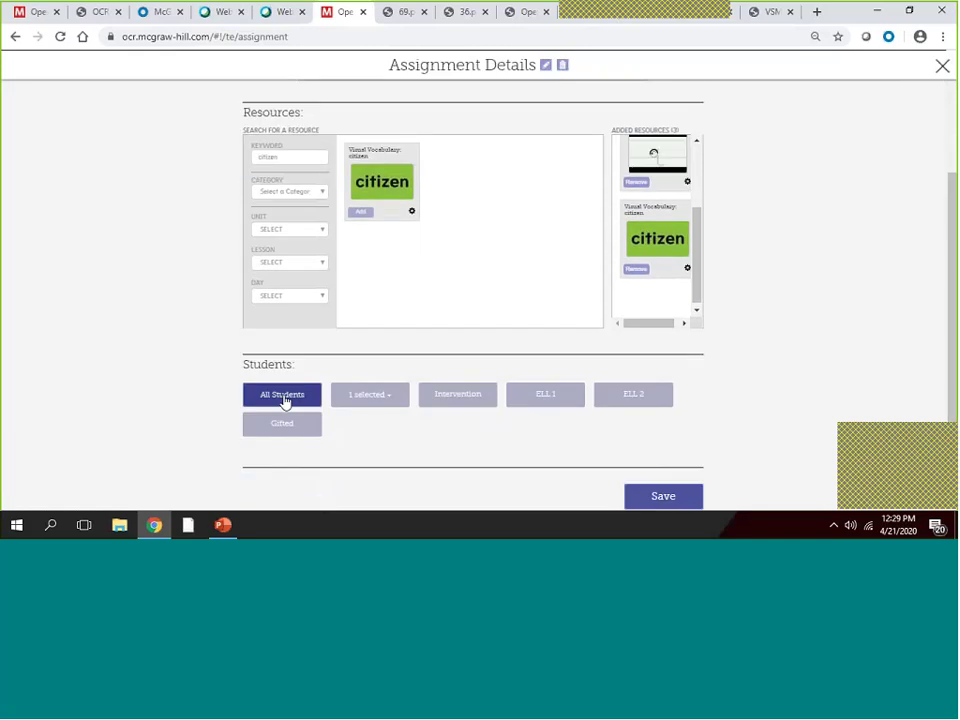
left_click(370, 398)
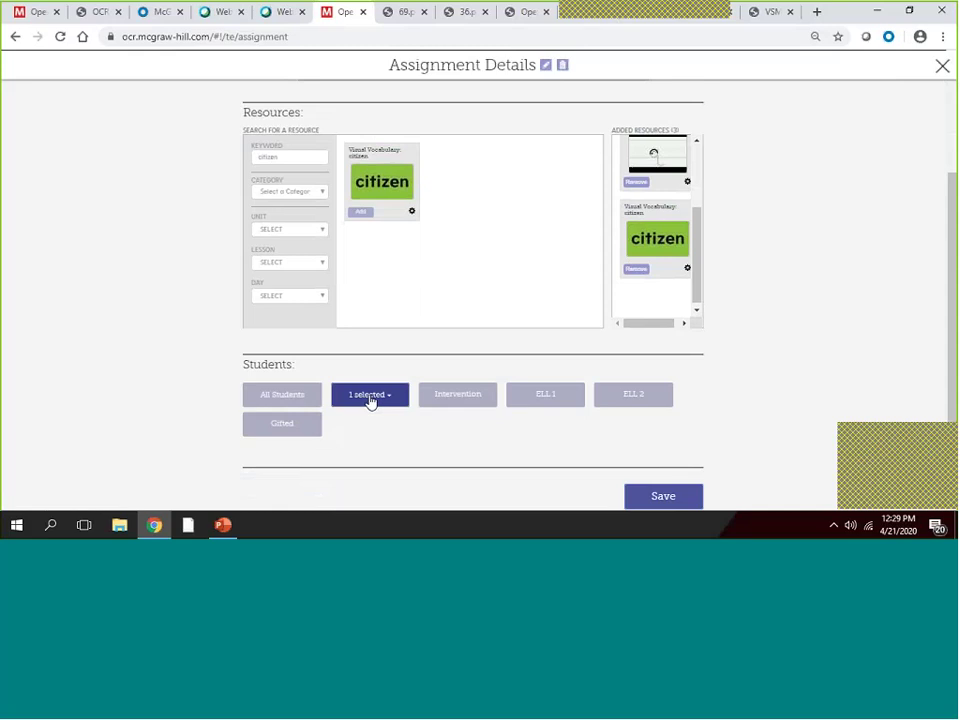
left_click(449, 400)
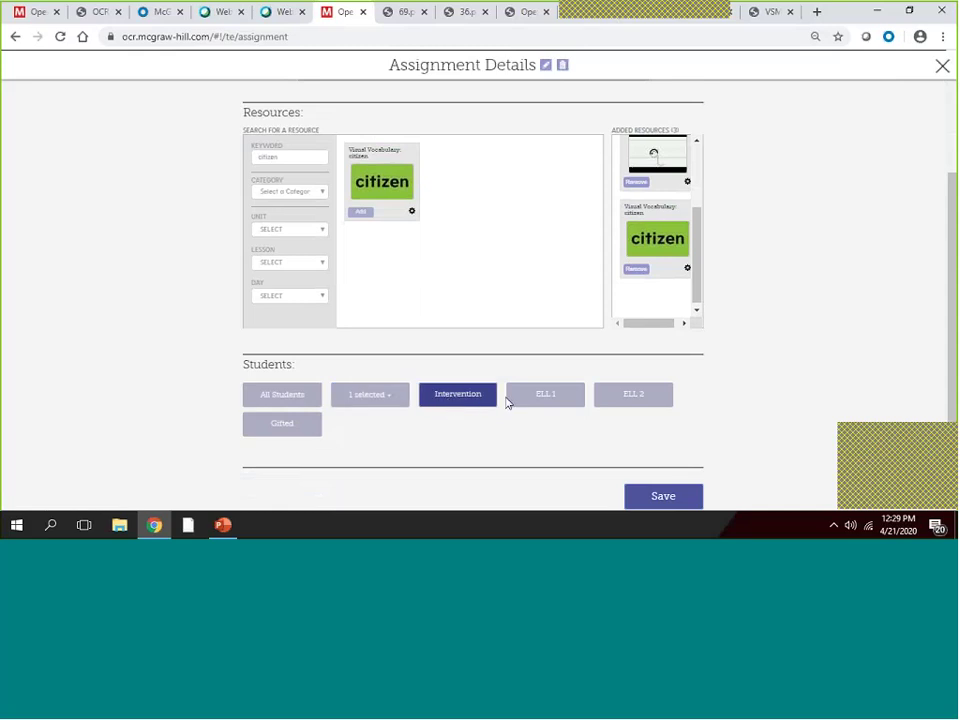
left_click(542, 399)
left_click(611, 400)
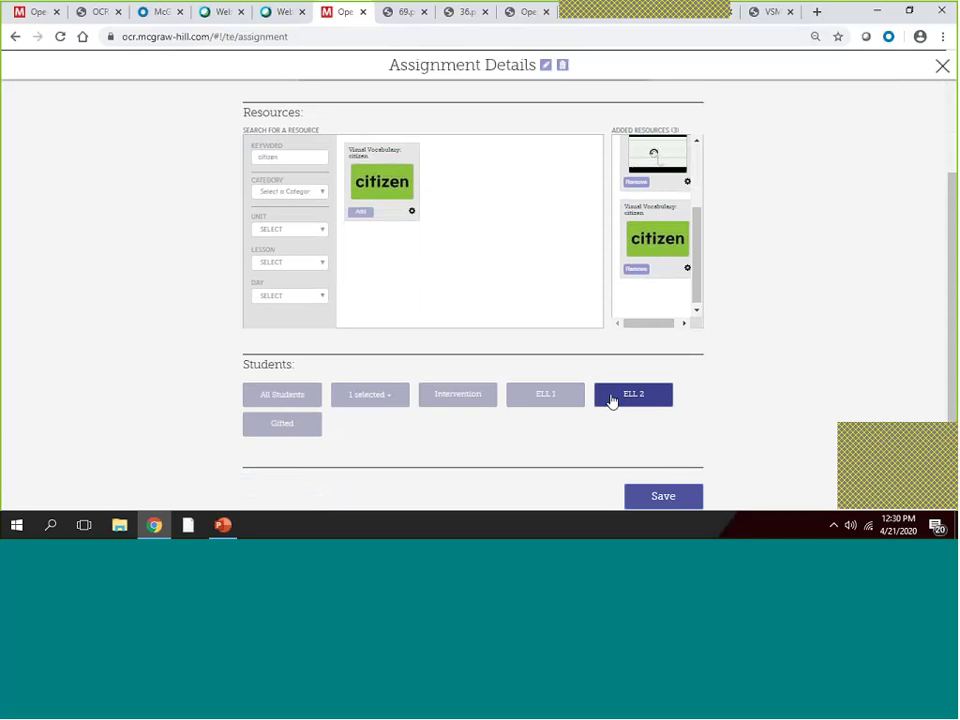
left_click(272, 430)
left_click(354, 400)
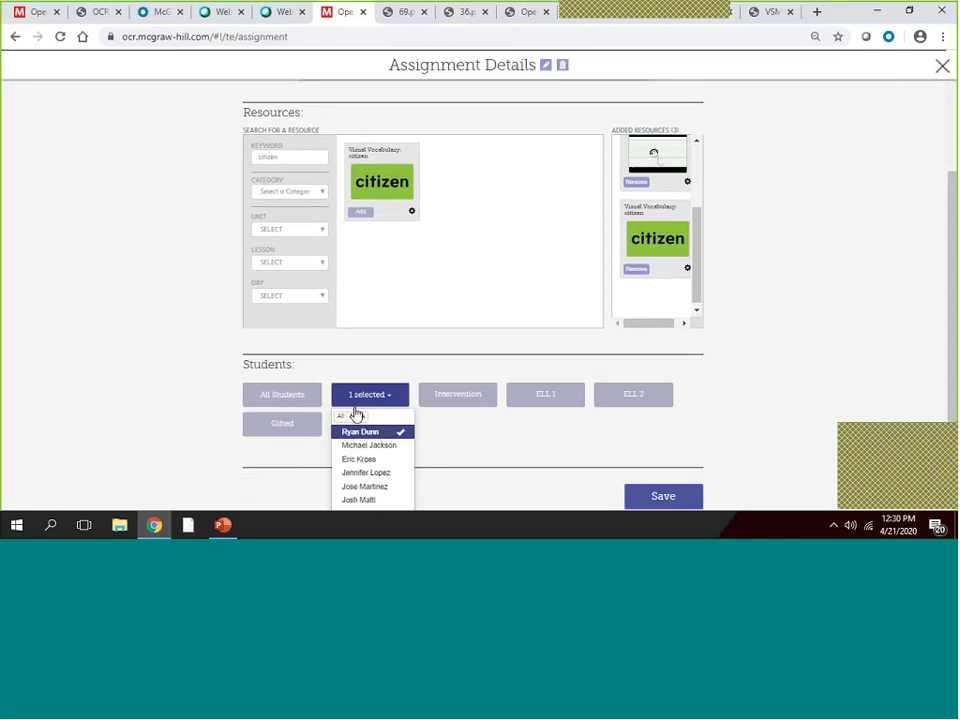
left_click(365, 433)
Check the details and added resources of the edited assignment and save it
scroll(600, 440, "down", 1)
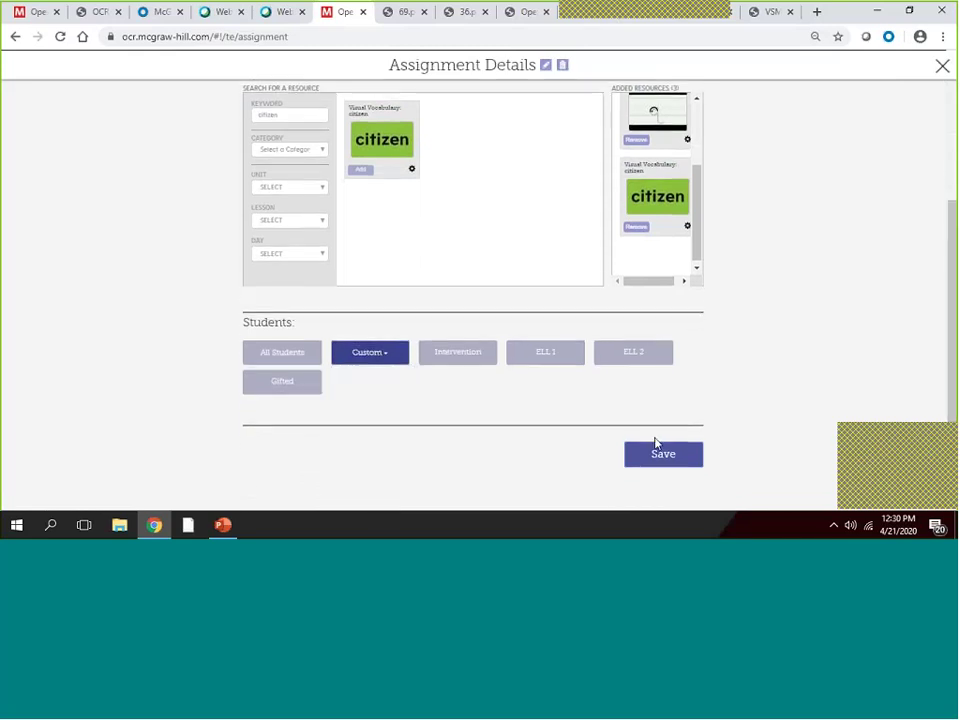
scroll(284, 211, "up", 2)
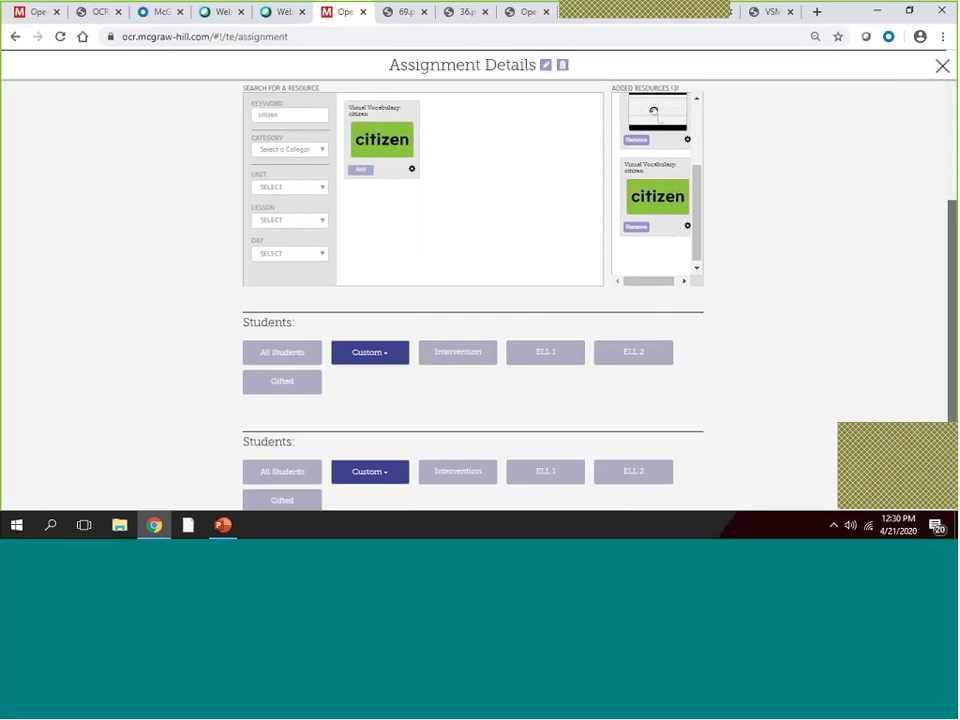
left_click_drag(699, 359, 687, 335)
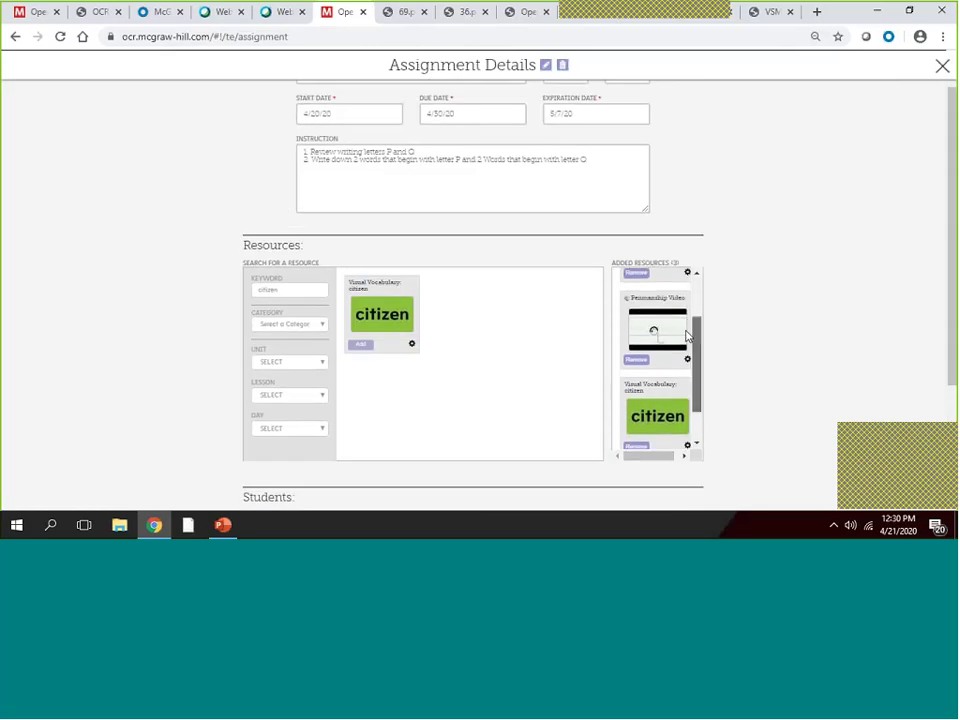
scroll(699, 388, "down", 2)
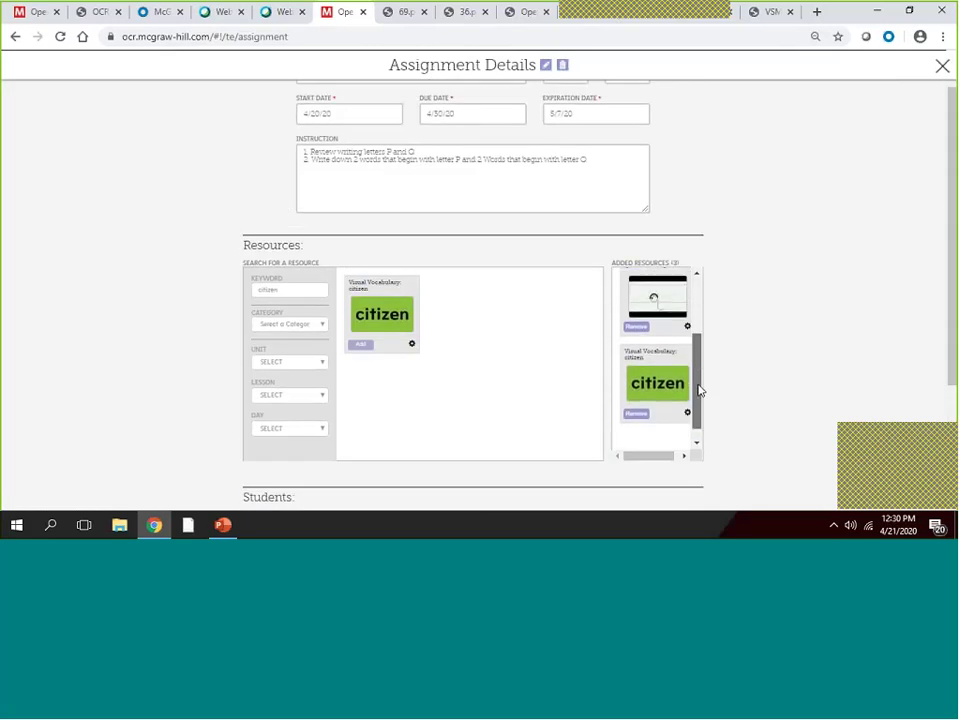
scroll(638, 428, "down", 2)
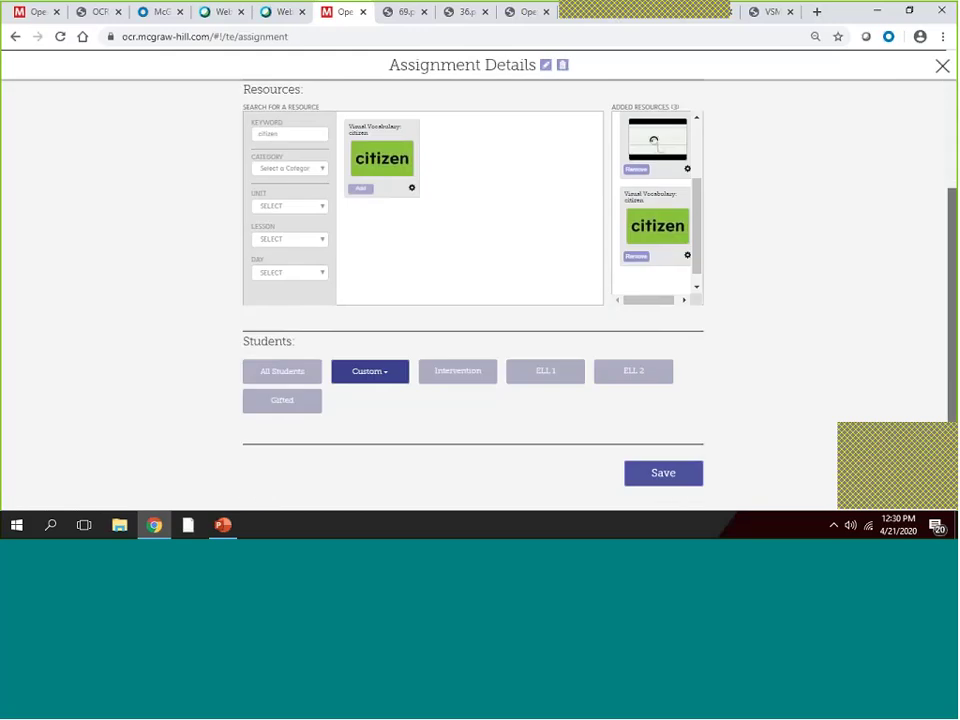
left_click(670, 476)
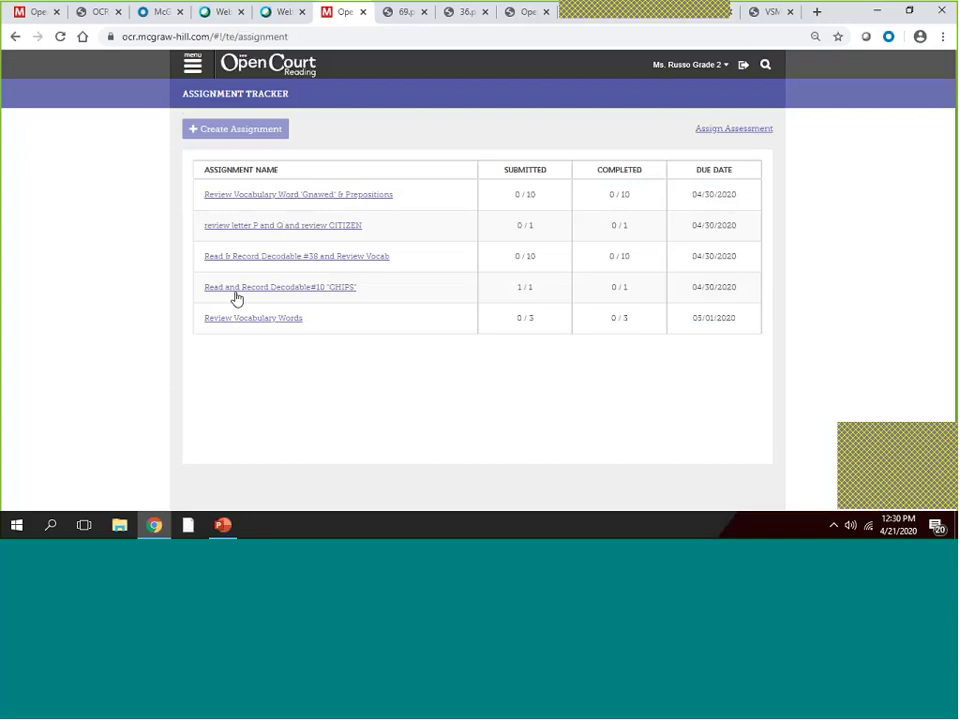
Reopen "review letter P and Q and review CITIZEN", check its resources and assigned student, and return to the assignment list
left_click(283, 227)
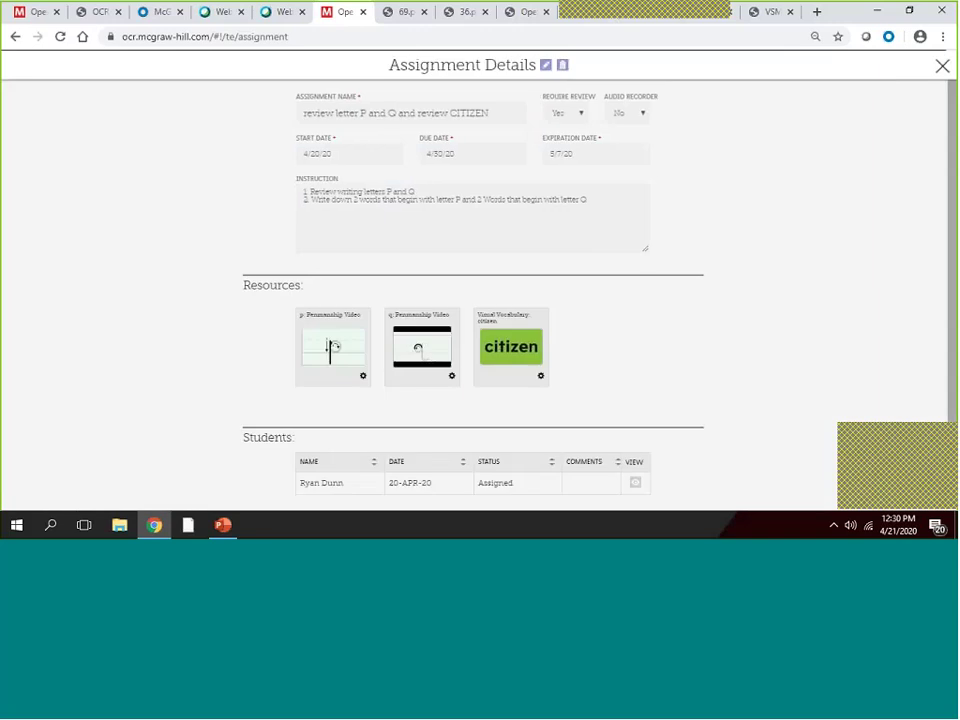
scroll(408, 410, "down", 1)
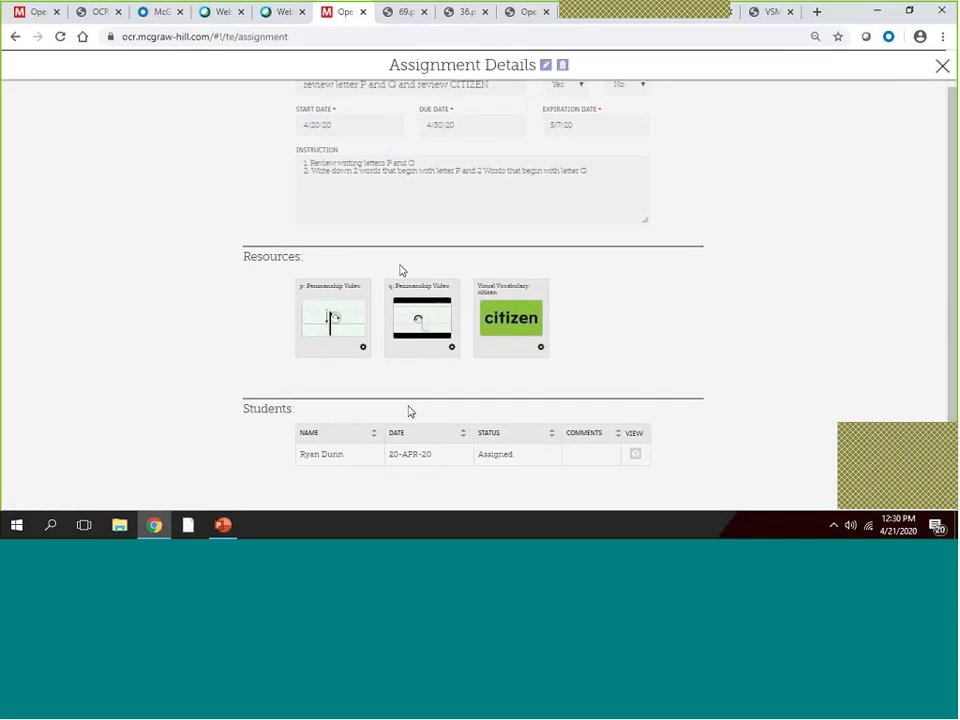
scroll(408, 410, "up", 1)
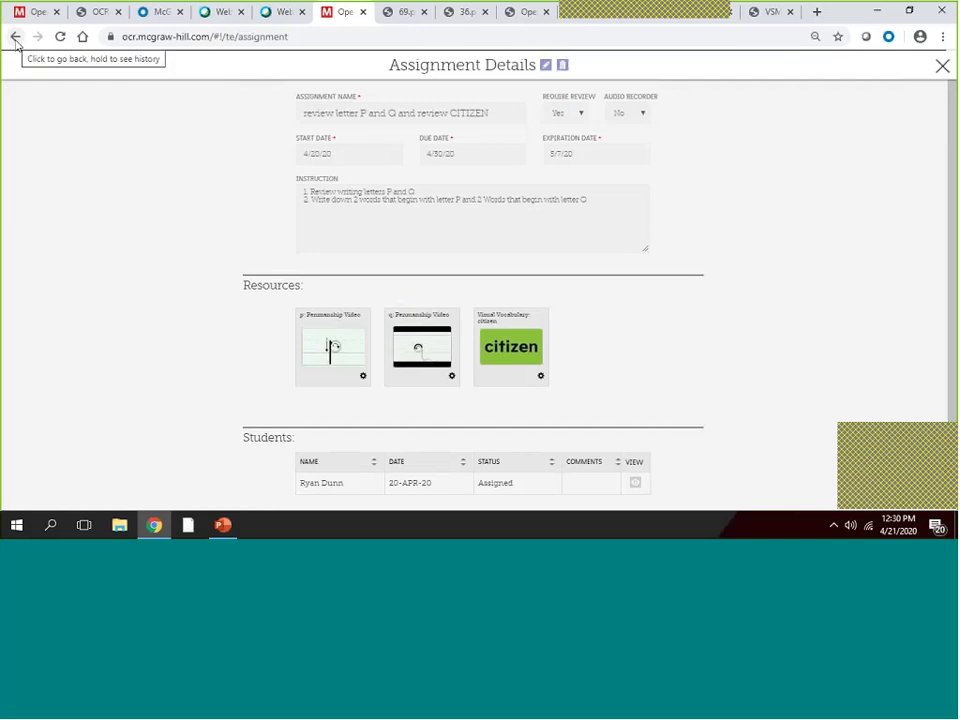
left_click(943, 66)
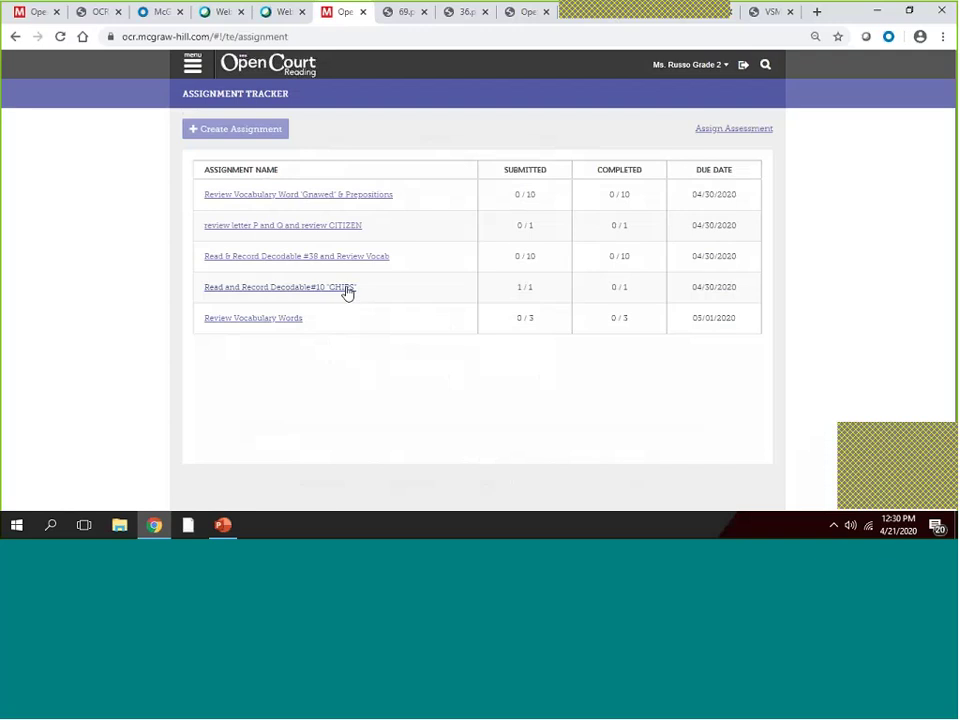
Open the Read and Record Decodable#10 "CHIPS" assignment and view the student's submitted work
left_click(268, 293)
scroll(268, 290, "down", 1)
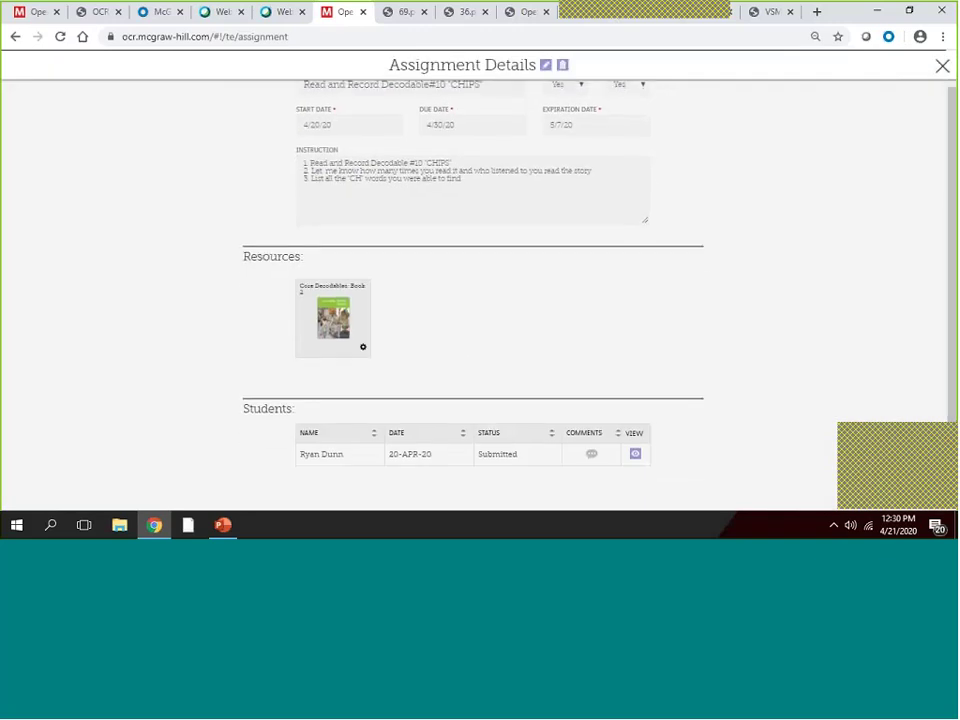
left_click(635, 456)
left_click(635, 456)
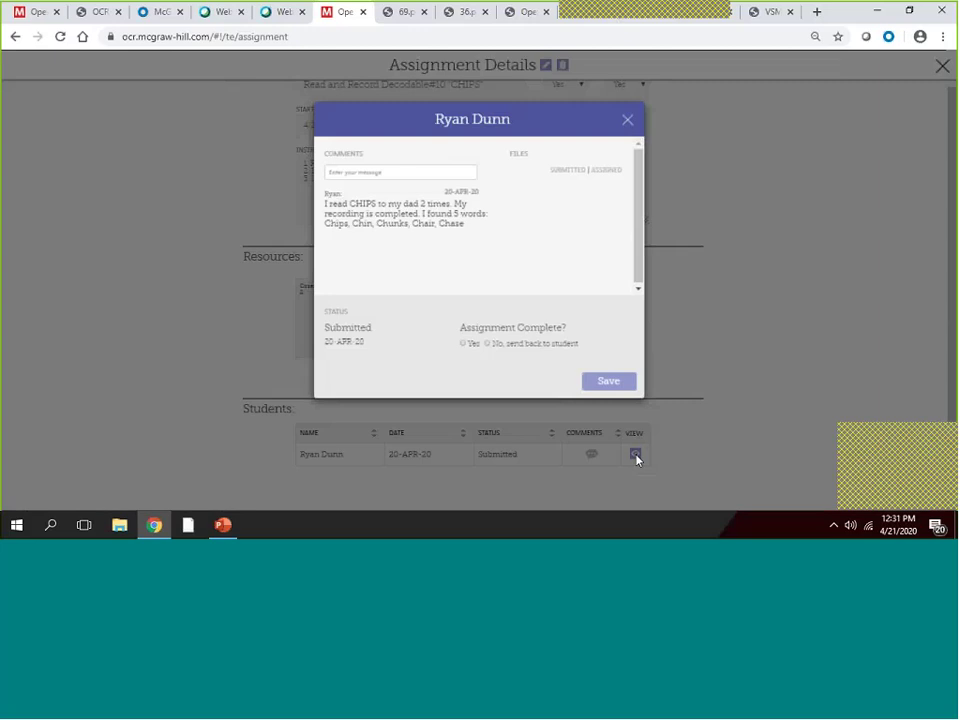
Show the student's submitted files and play part of the audio recording, pausing it partway
left_click(568, 174)
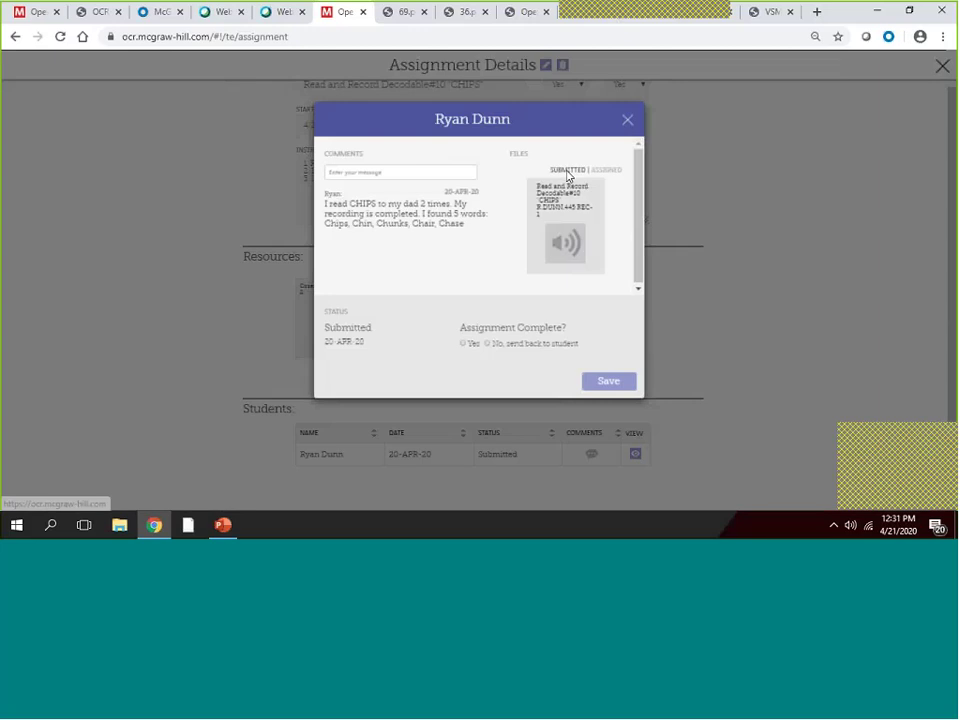
left_click(550, 261)
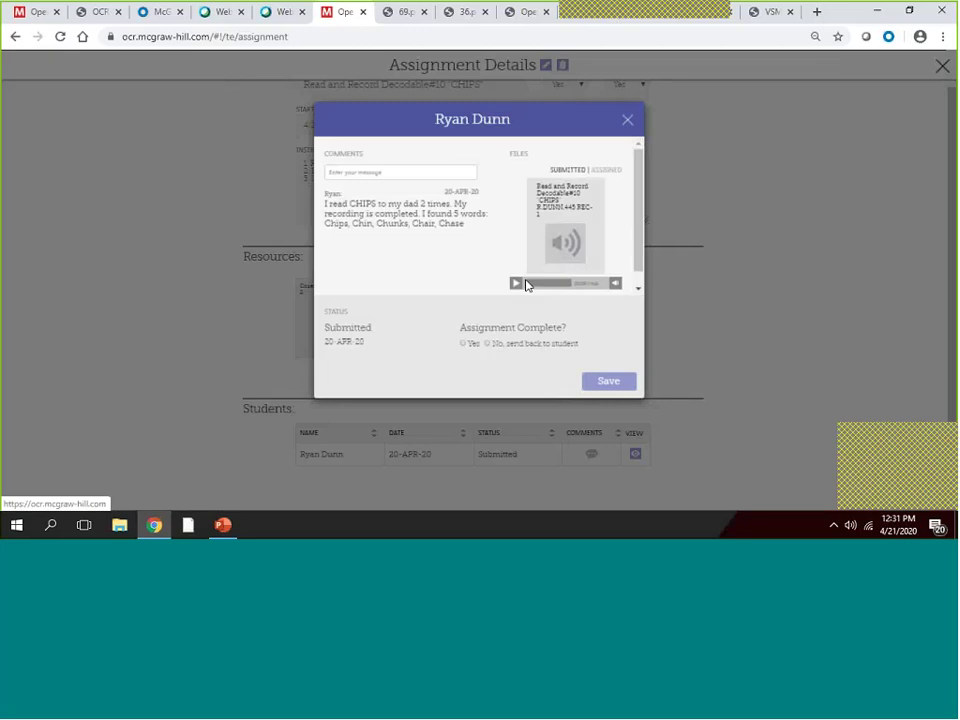
left_click(515, 283)
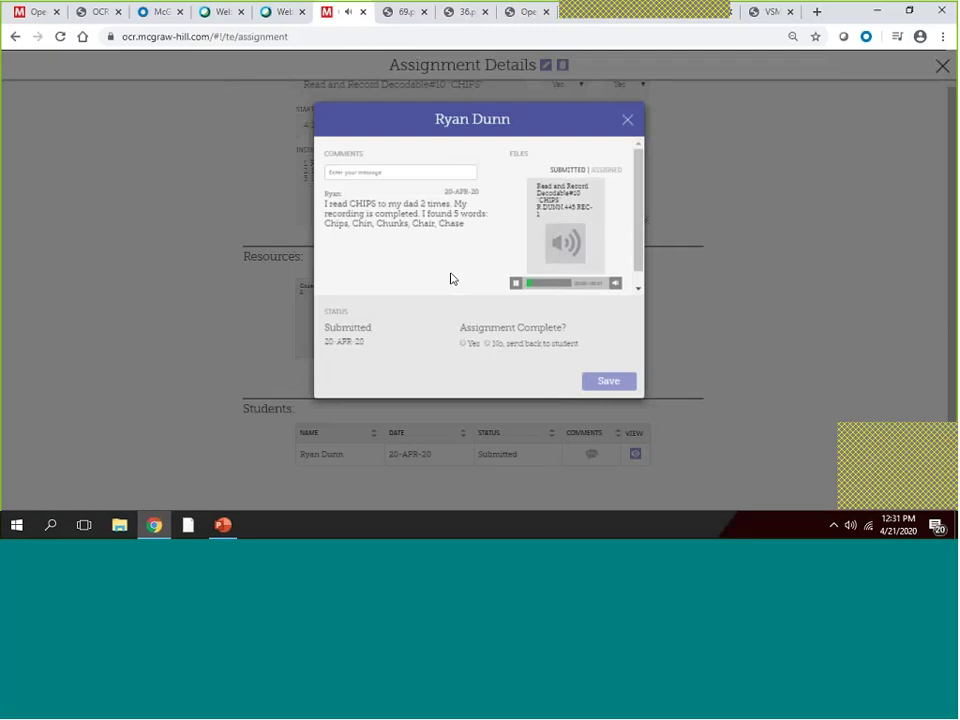
left_click(516, 284)
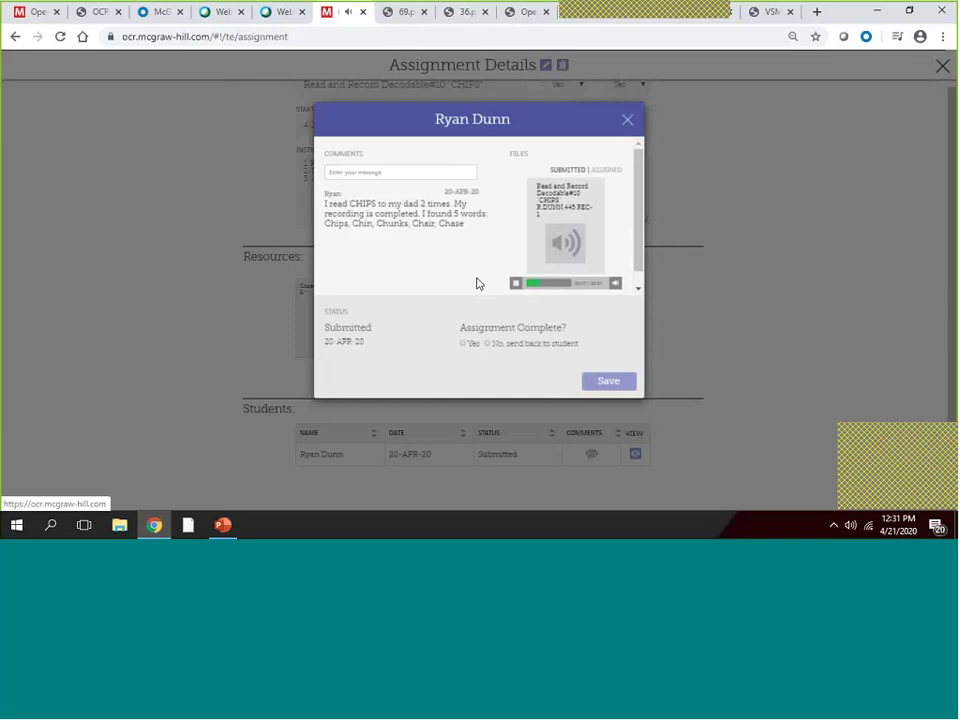
left_click(516, 284)
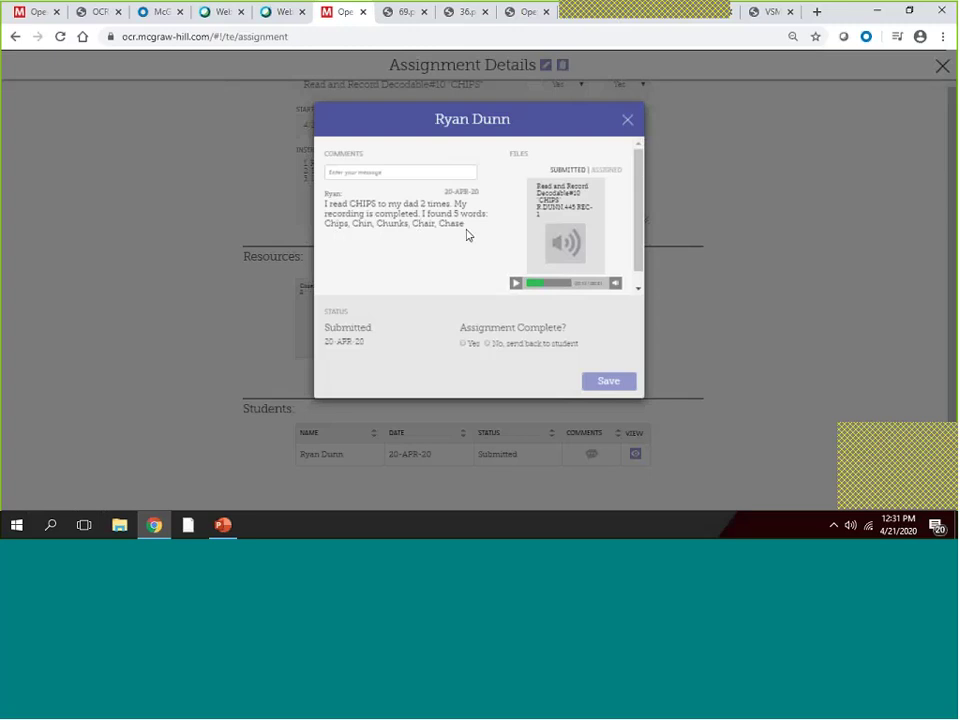
Mark the student's assignment complete with Yes, save the review, and close the assignment details
left_click(464, 344)
left_click(487, 344)
left_click(463, 344)
left_click(608, 383)
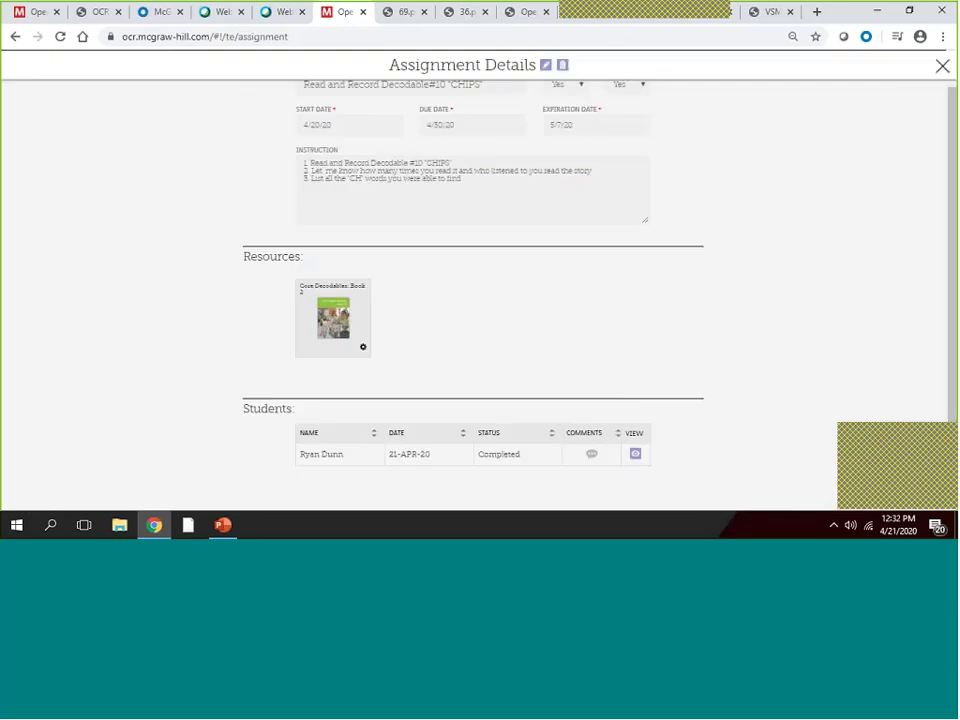
left_click(942, 66)
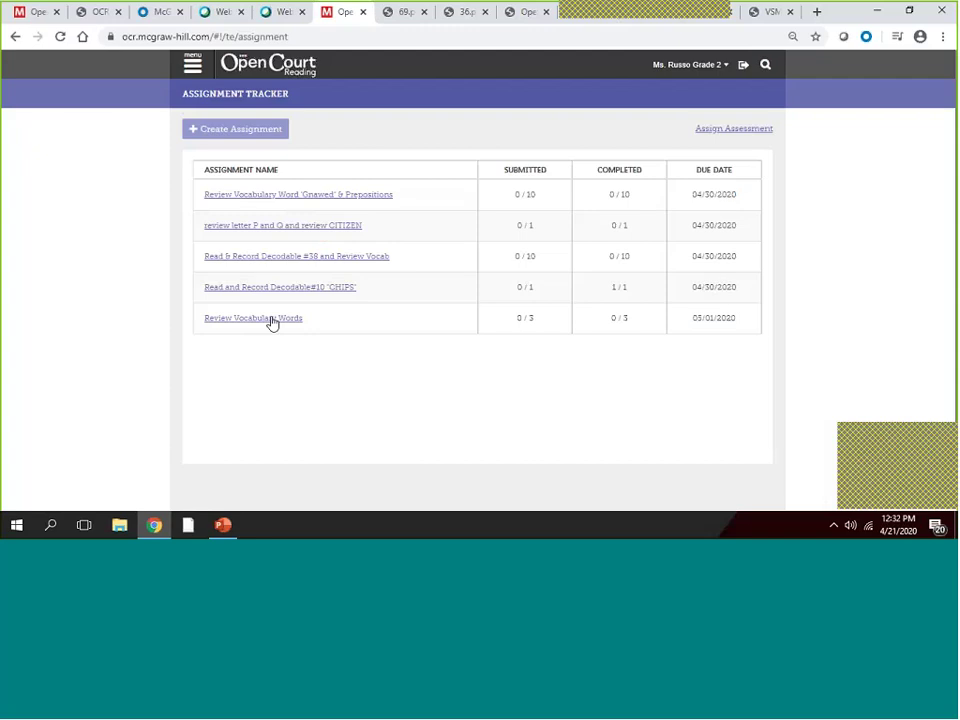
Open the Review Vocabulary Words assignment, look over its instructions, resources and assigned students, and close it
left_click(272, 320)
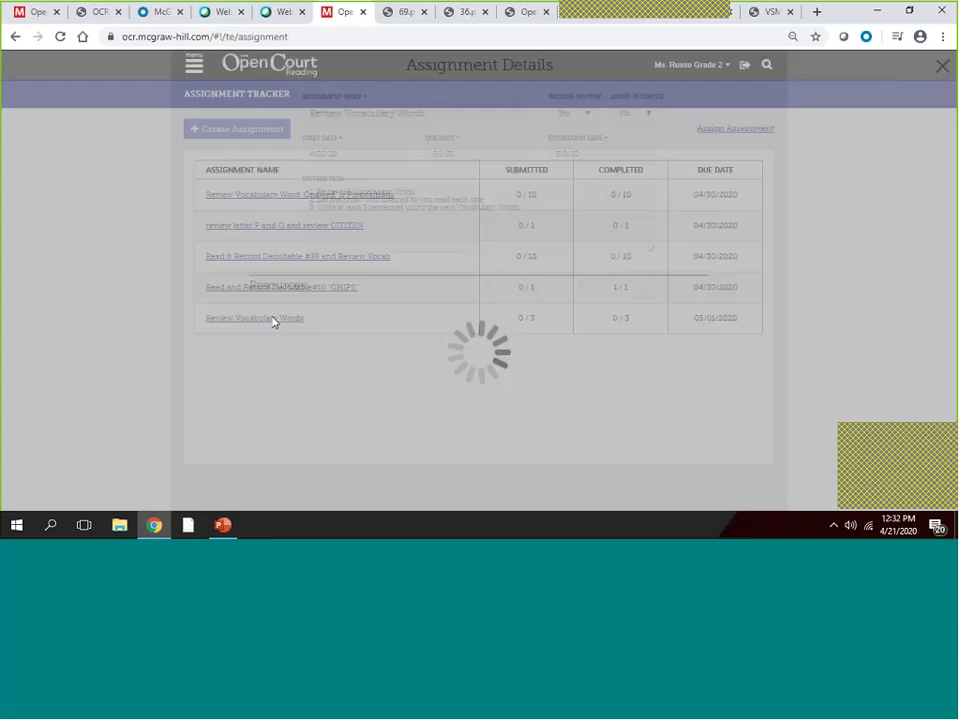
scroll(952, 152, "down", 1)
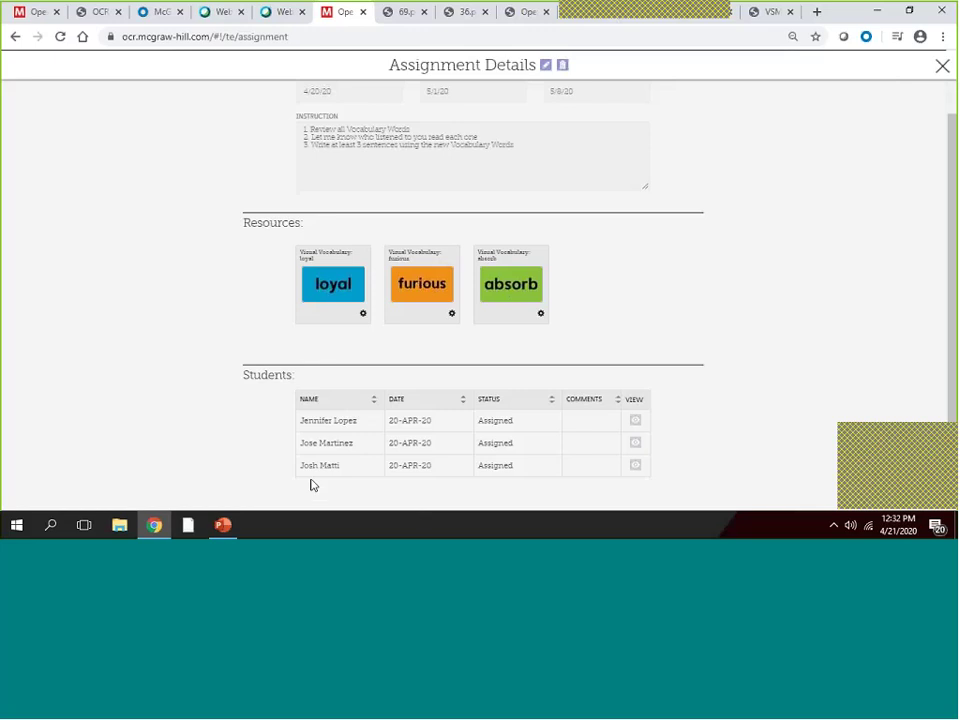
scroll(311, 482, "up", 1)
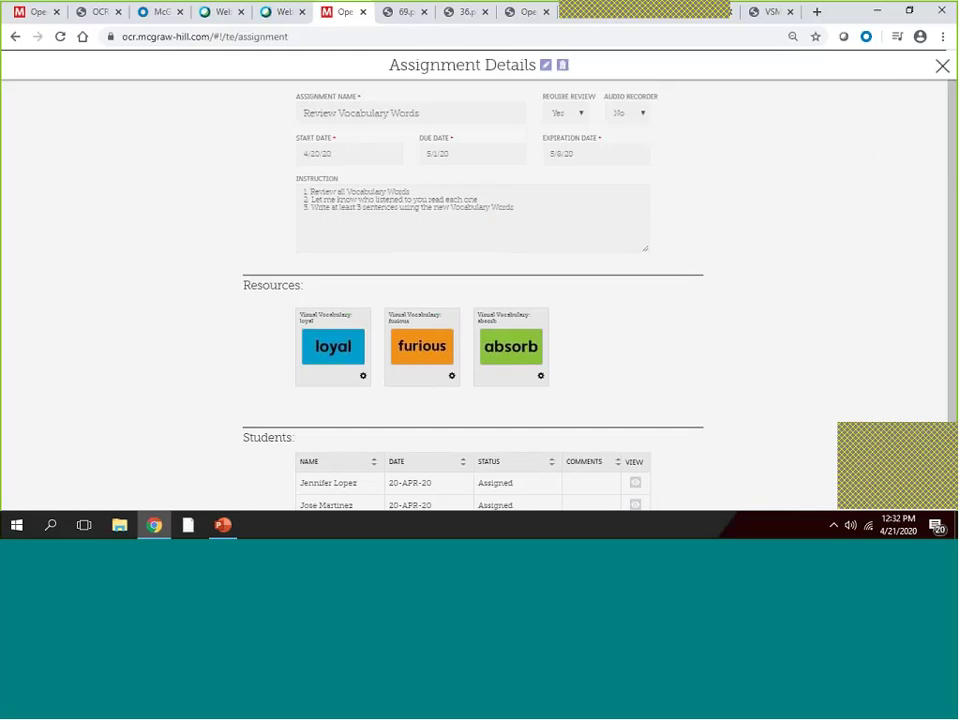
left_click(942, 67)
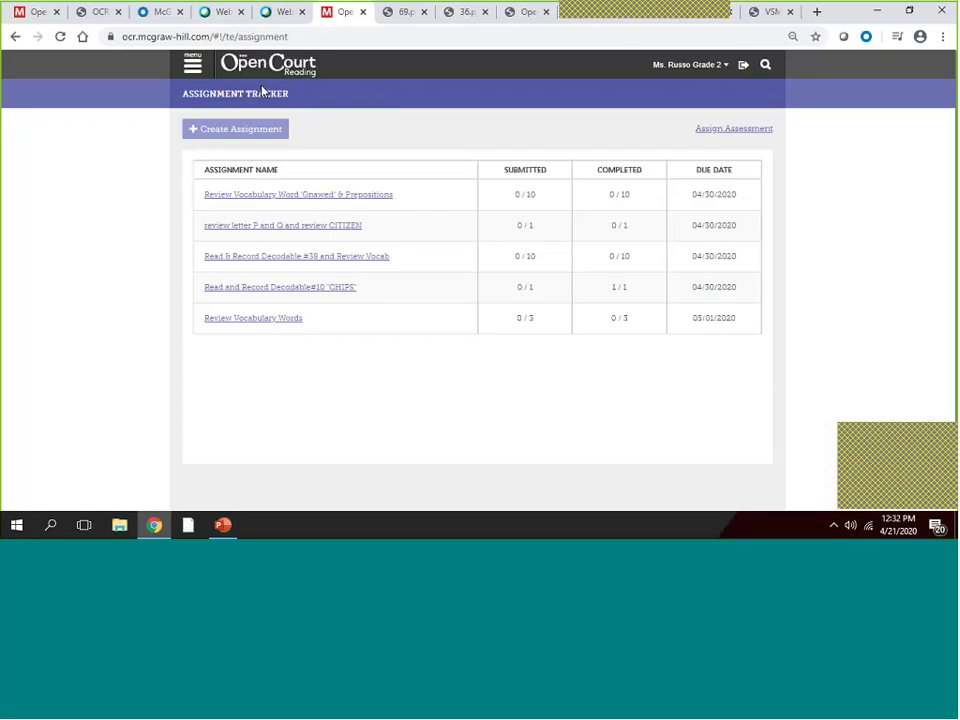
left_click(191, 68)
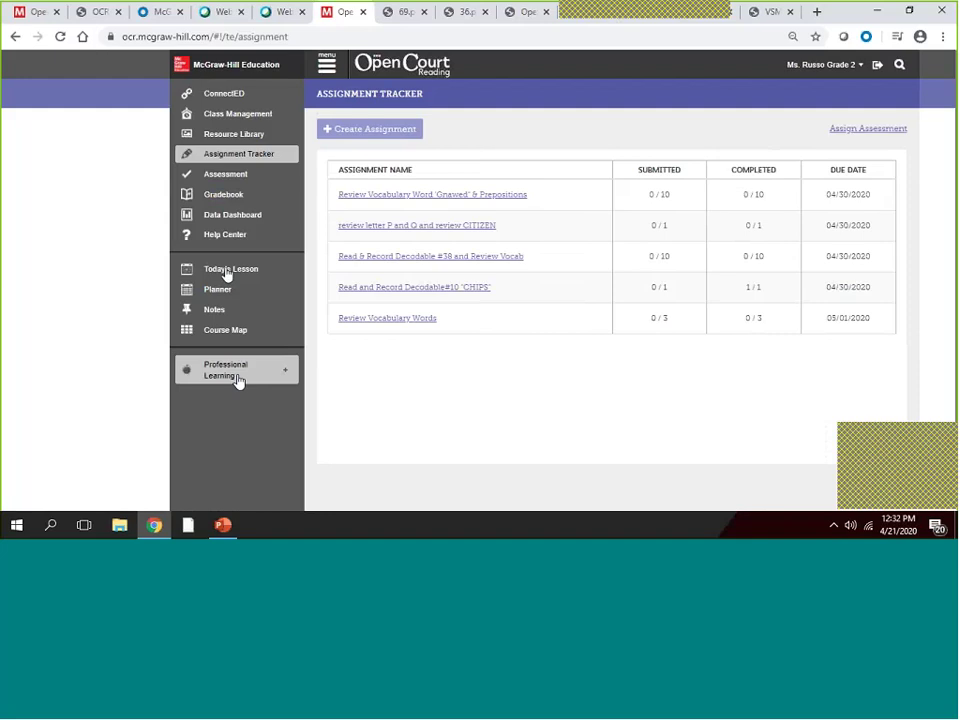
left_click(237, 161)
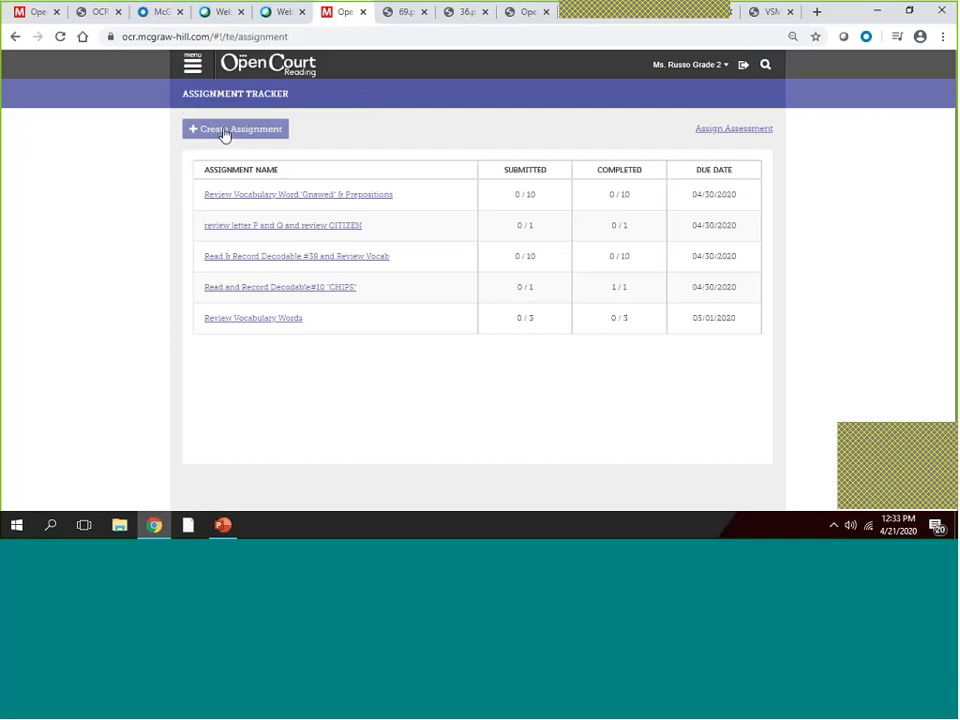
left_click(192, 64)
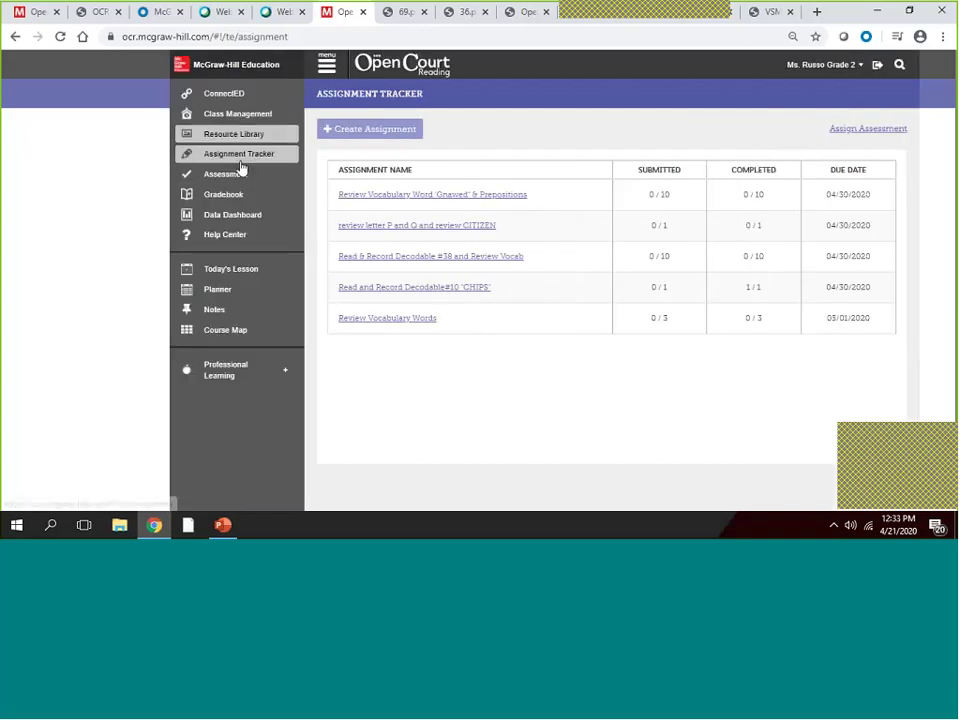
Start a new assignment named "Review FOOT card" and set its audio recorder to Yes
left_click(377, 131)
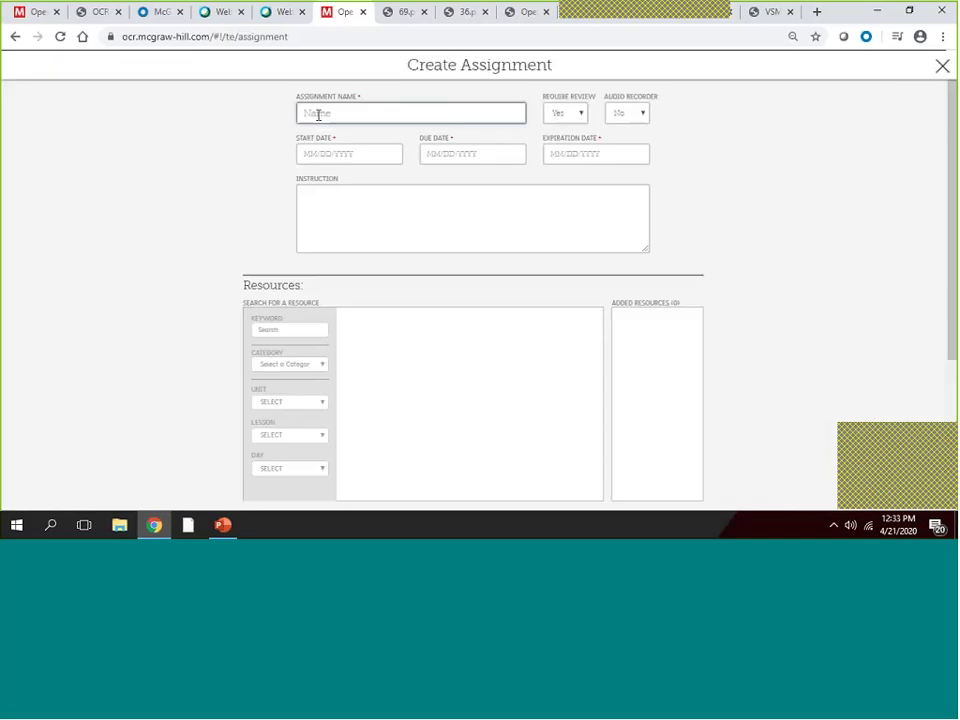
type("Re")
type("t")
type("iew ")
type("FOOT card")
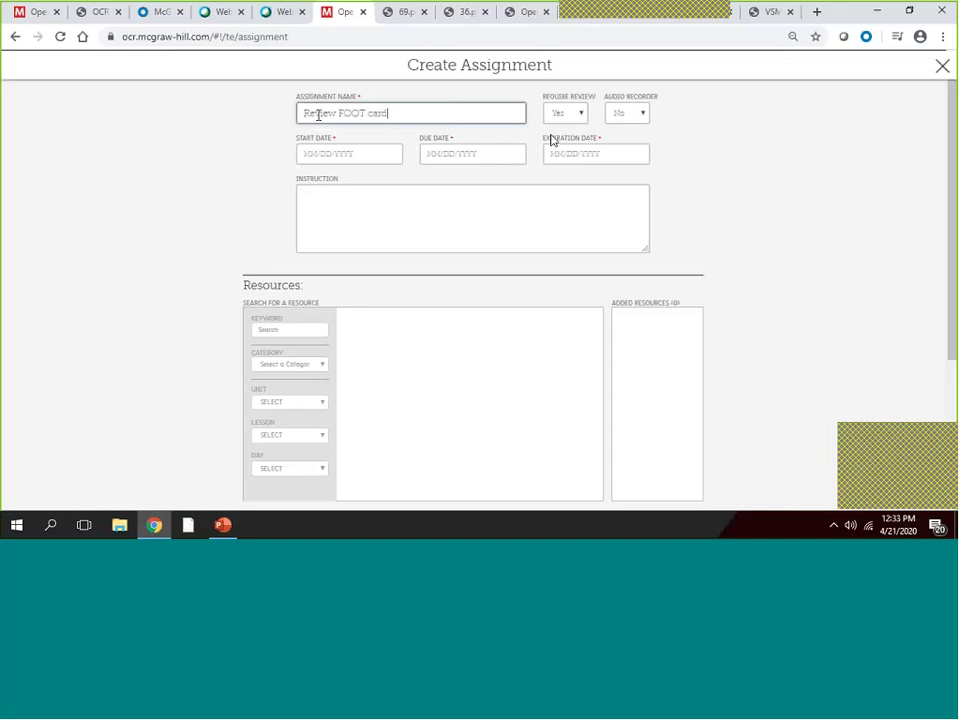
left_click(626, 112)
left_click(628, 133)
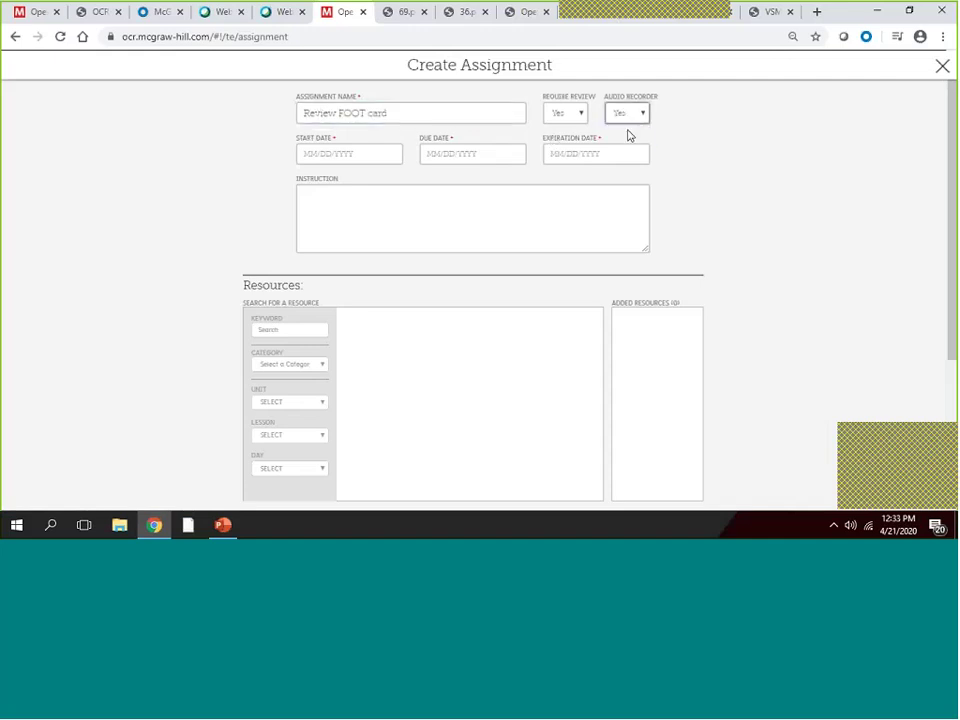
Set the new assignment's start date to 4/21/20 and its due date to 4/30/20
left_click(360, 152)
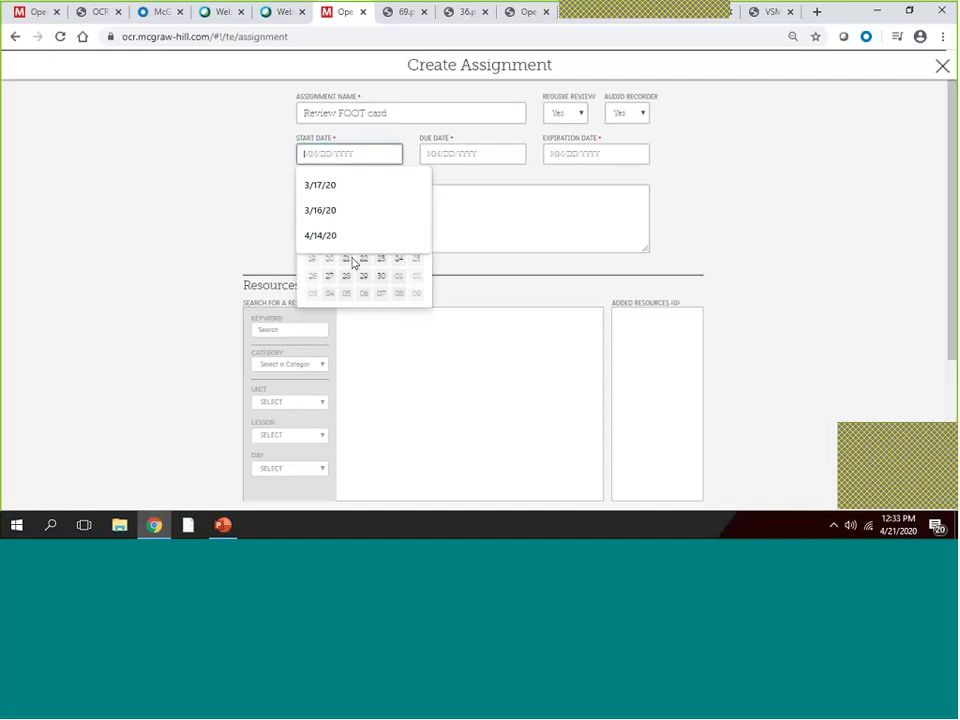
left_click(352, 262)
left_click(462, 152)
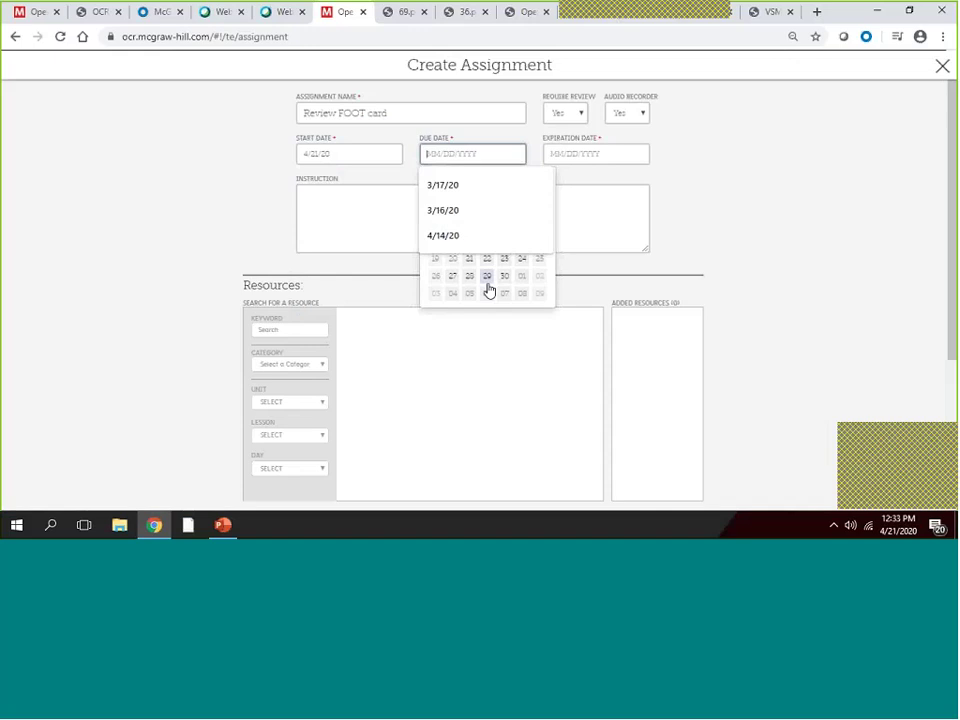
left_click(505, 278)
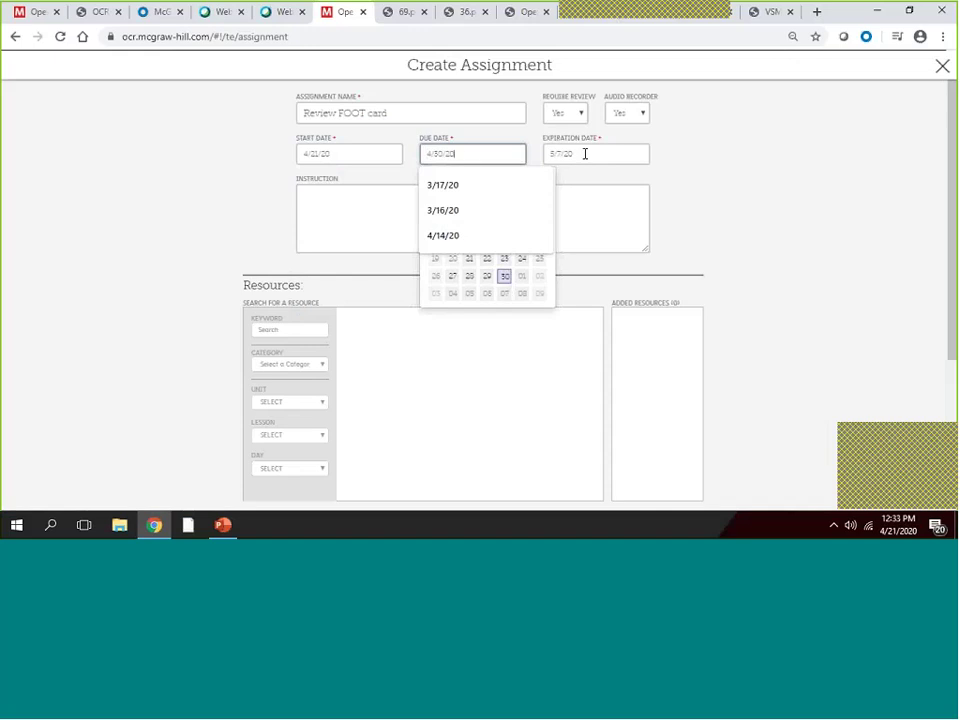
Enter the assignment instruction "Please record yourself reading the sound for FOOT"
left_click(325, 205)
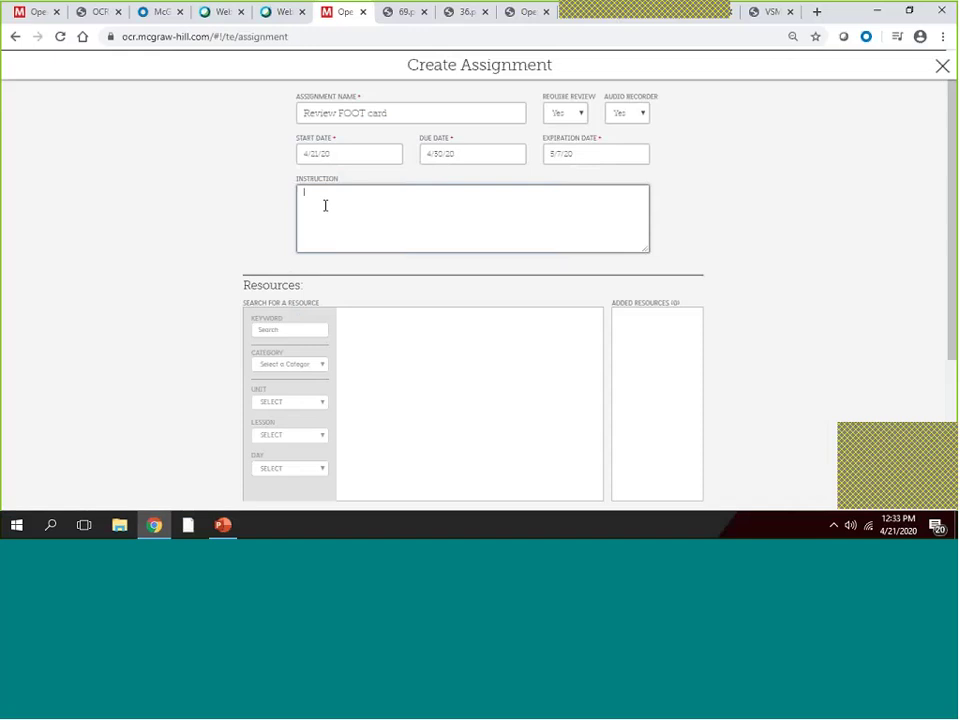
type("Please record yourself reading the ")
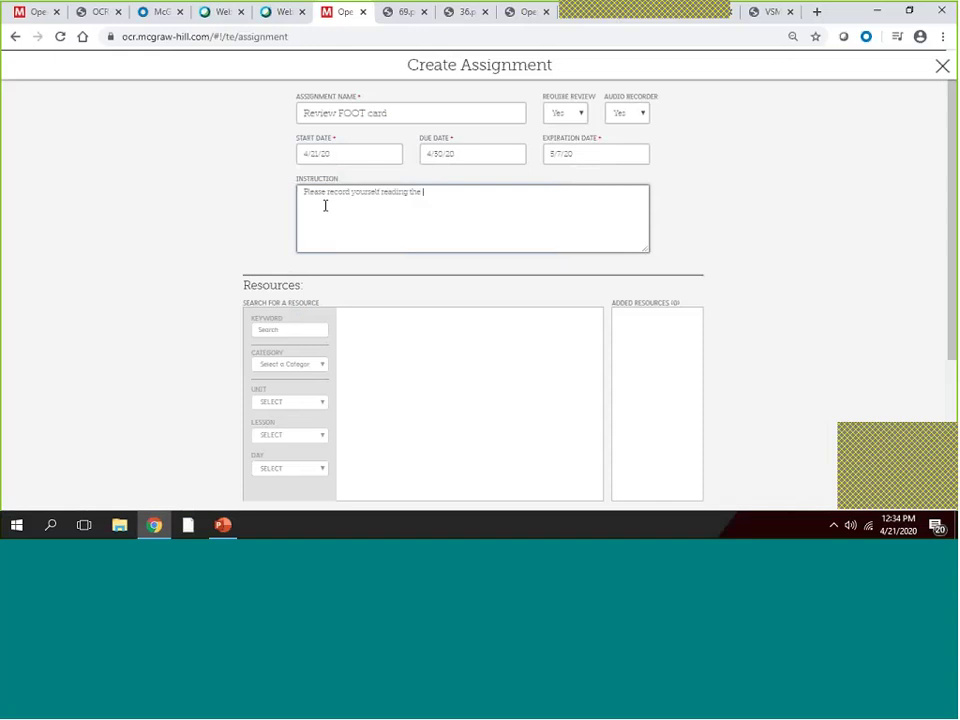
type("sound for FOOT")
left_click(10, 212)
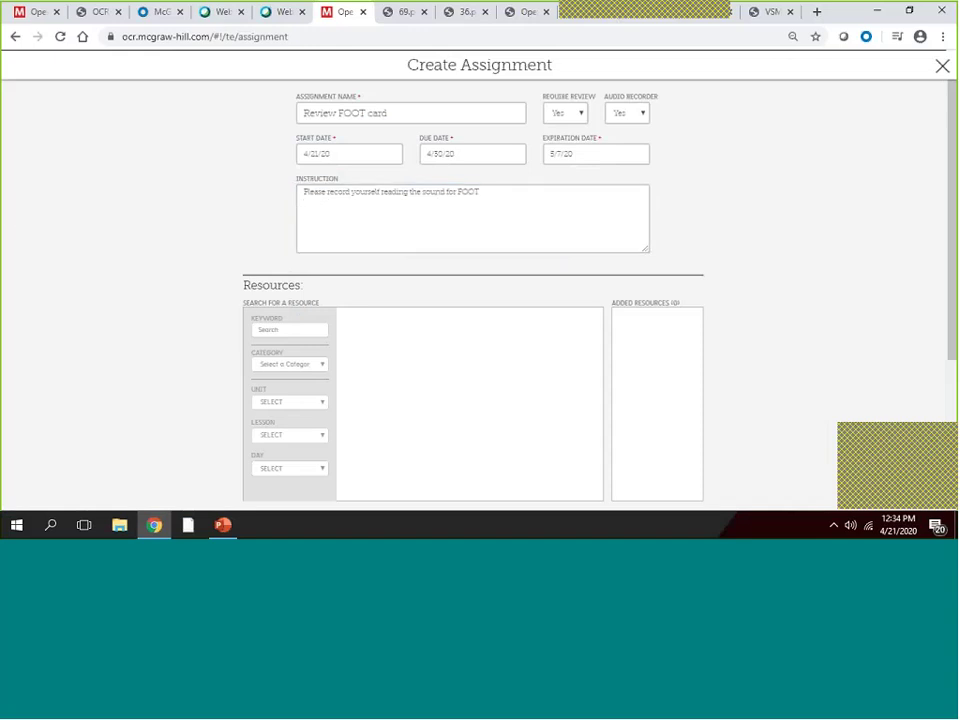
Search the assignment resources for "foot" and add Sound/Spelling Card 41-Foot to the assignment
left_click(268, 329)
type("f")
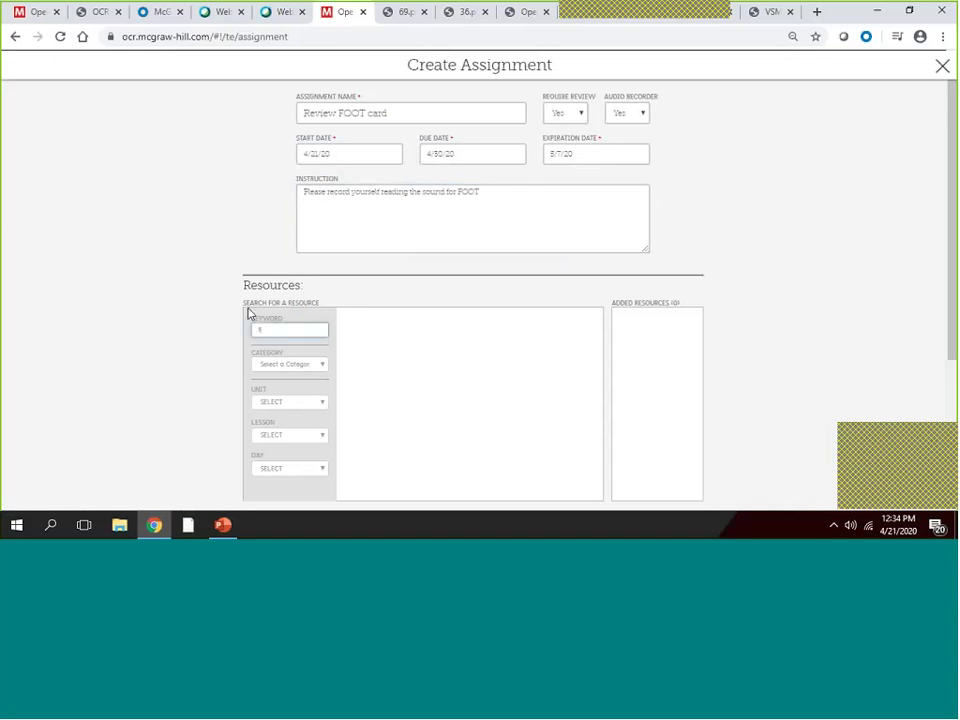
type("oot")
key("Return")
left_click(360, 384)
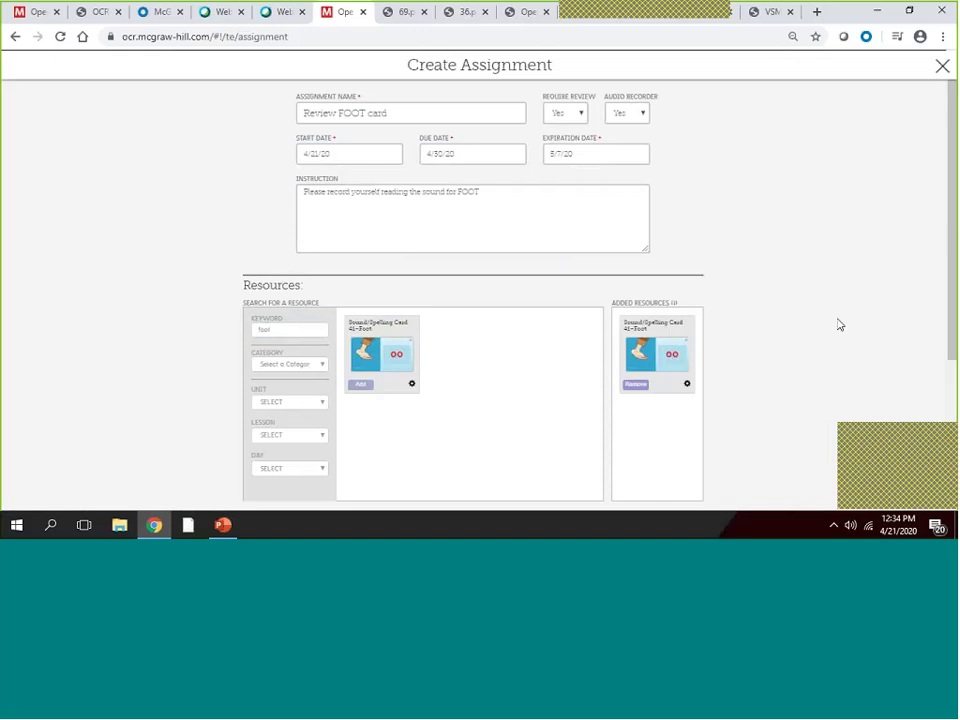
Assign the Review FOOT card assignment to all students, check the Foot card's Google Classroom sharing option, and save the assignment
scroll(483, 449, "down", 3)
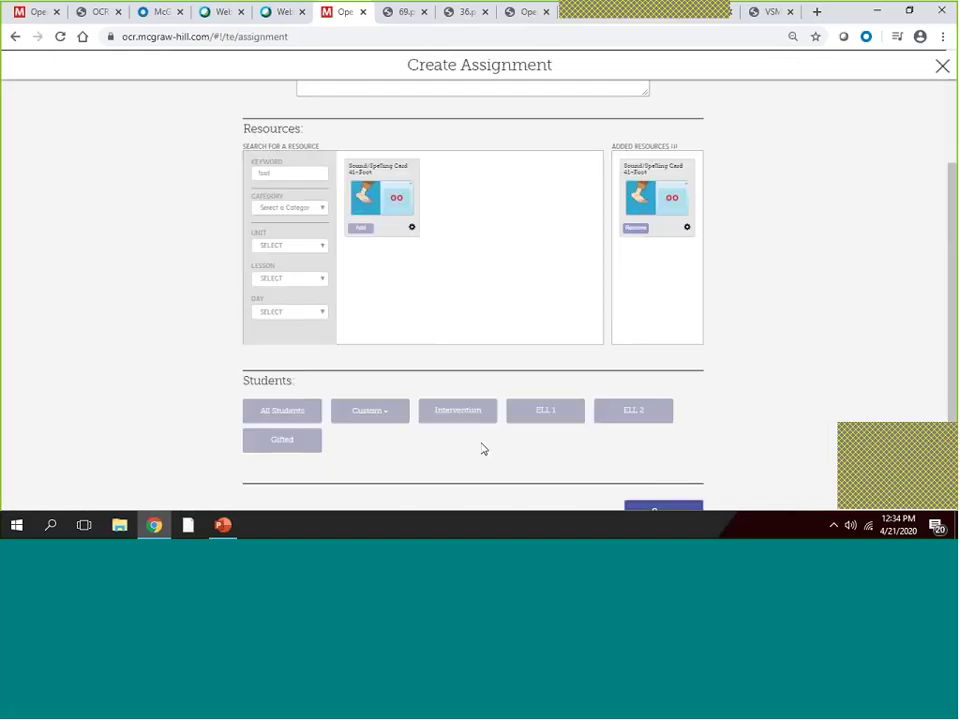
scroll(900, 380, "down", 1)
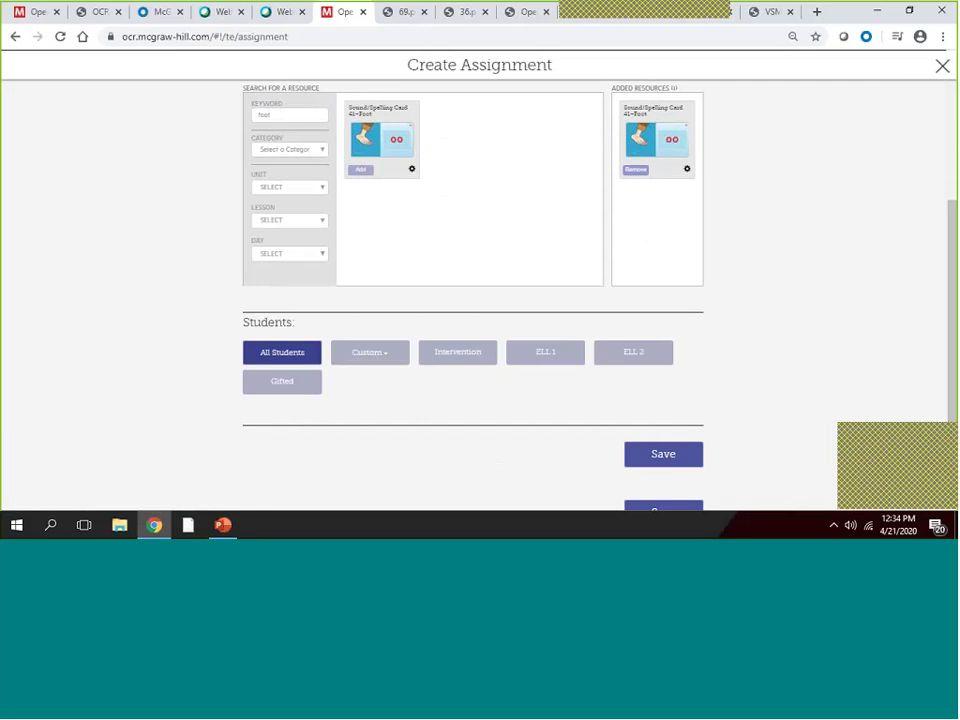
left_click(666, 460)
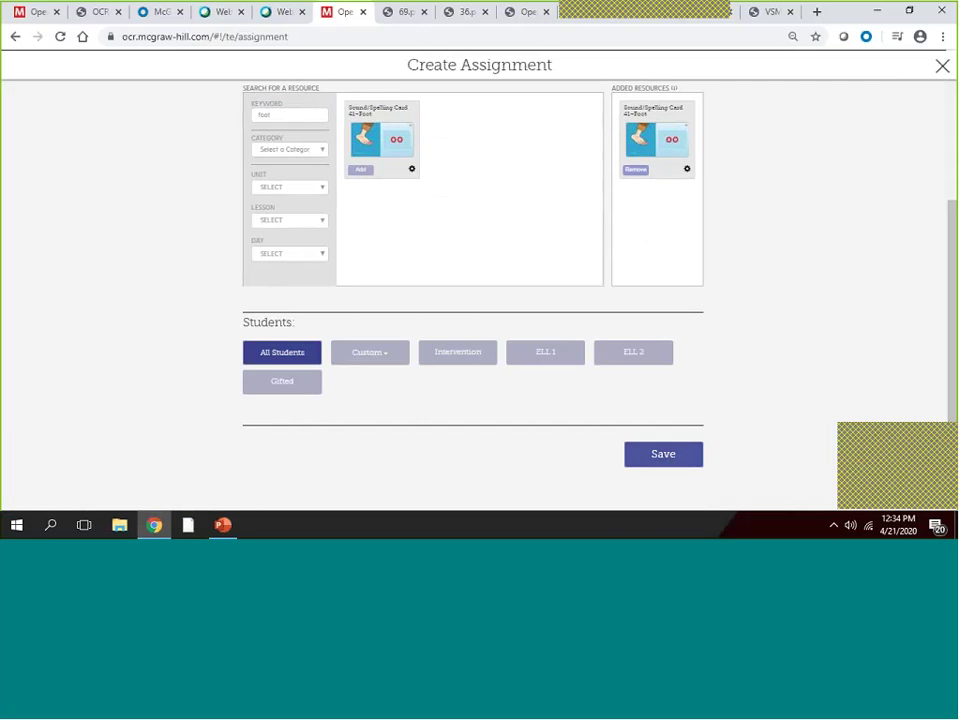
left_click(411, 169)
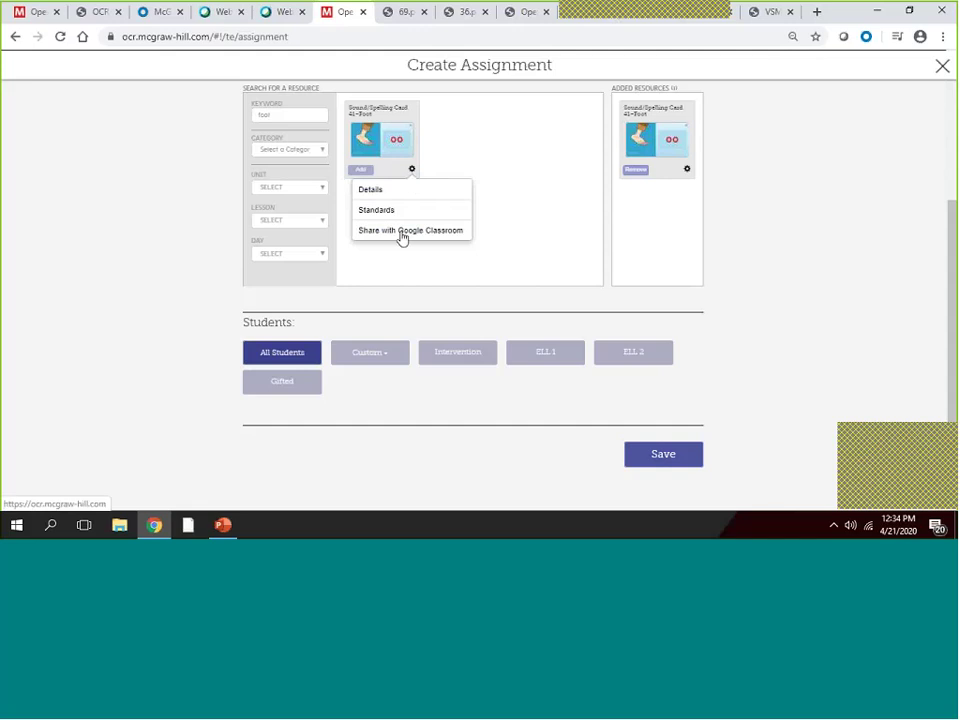
left_click(665, 458)
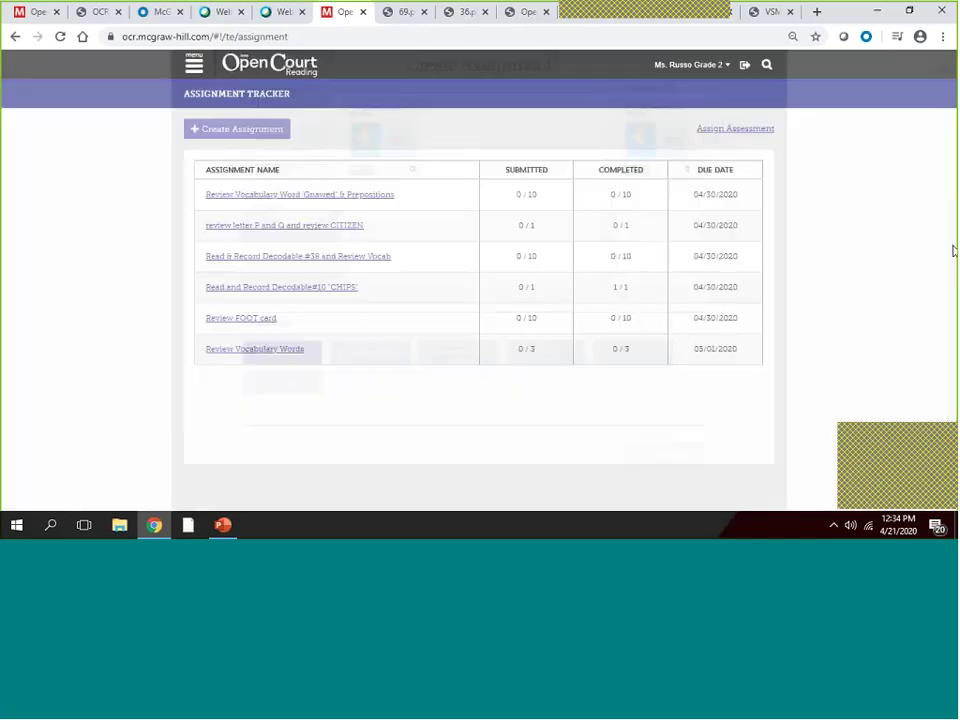
Open the Resource Library and browse the Visual Vocabulary, Practice Decodables, Sound/Spelling Cards and EL Photo Library Cards tags
left_click(195, 79)
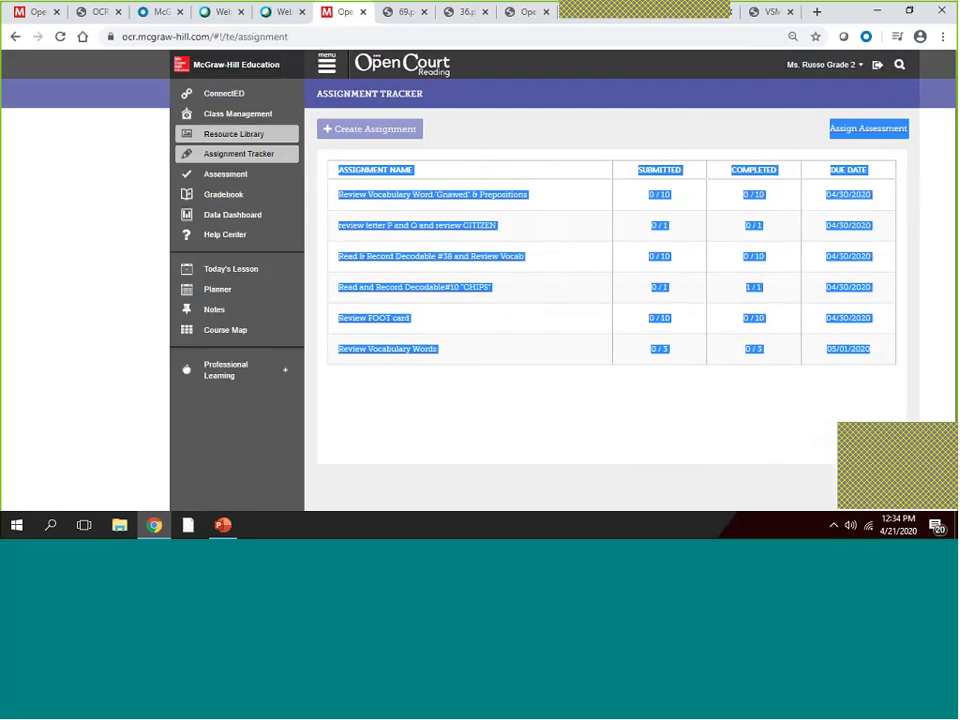
left_click(216, 136)
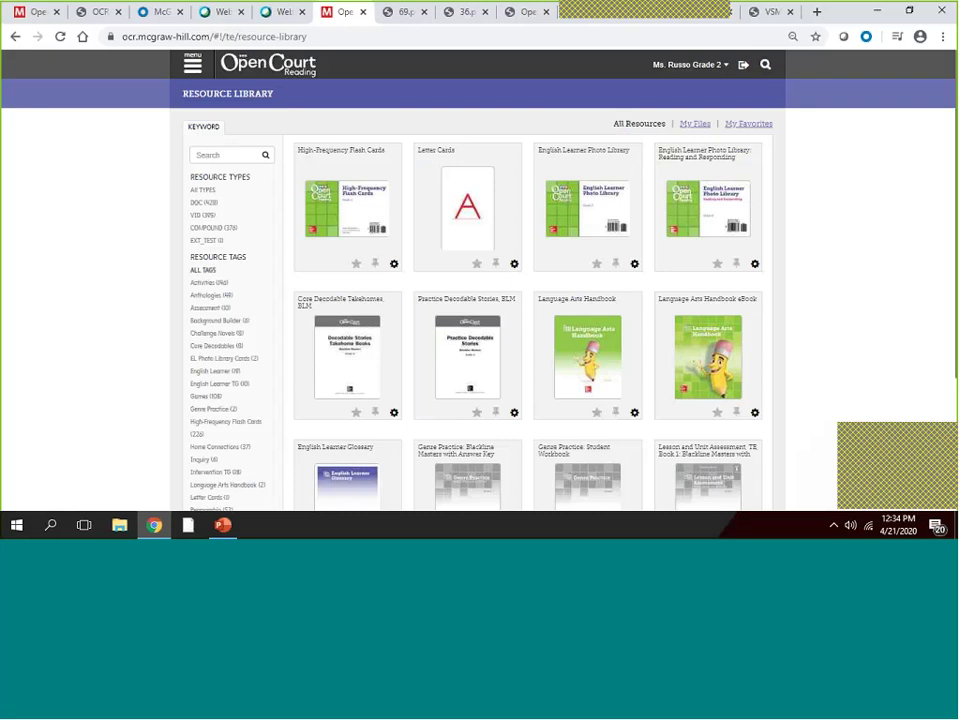
scroll(333, 187, "down", 3)
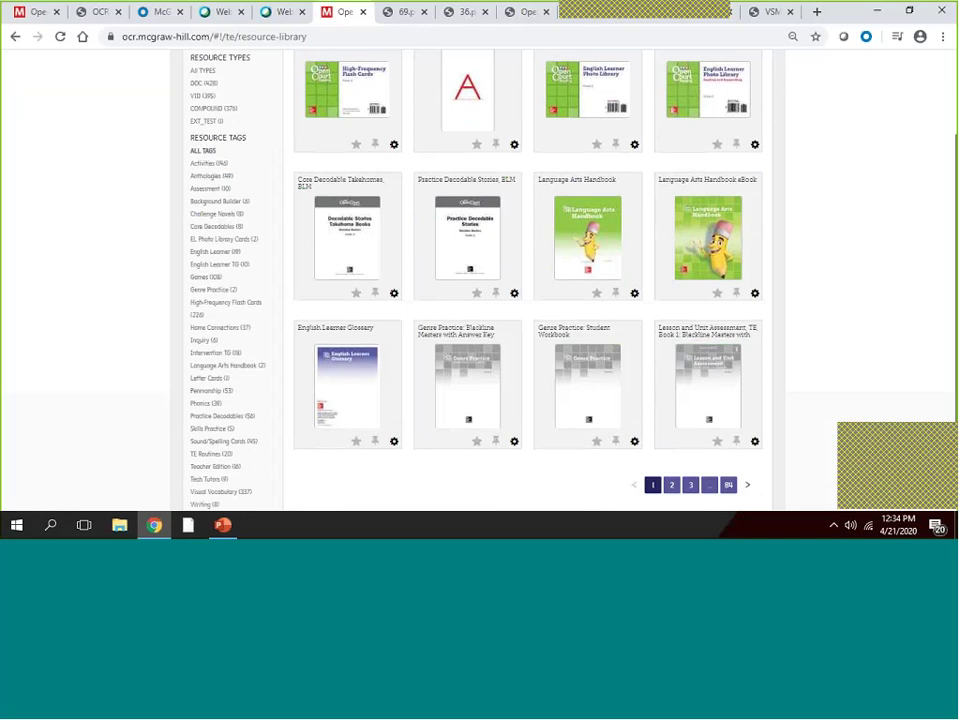
left_click(256, 494)
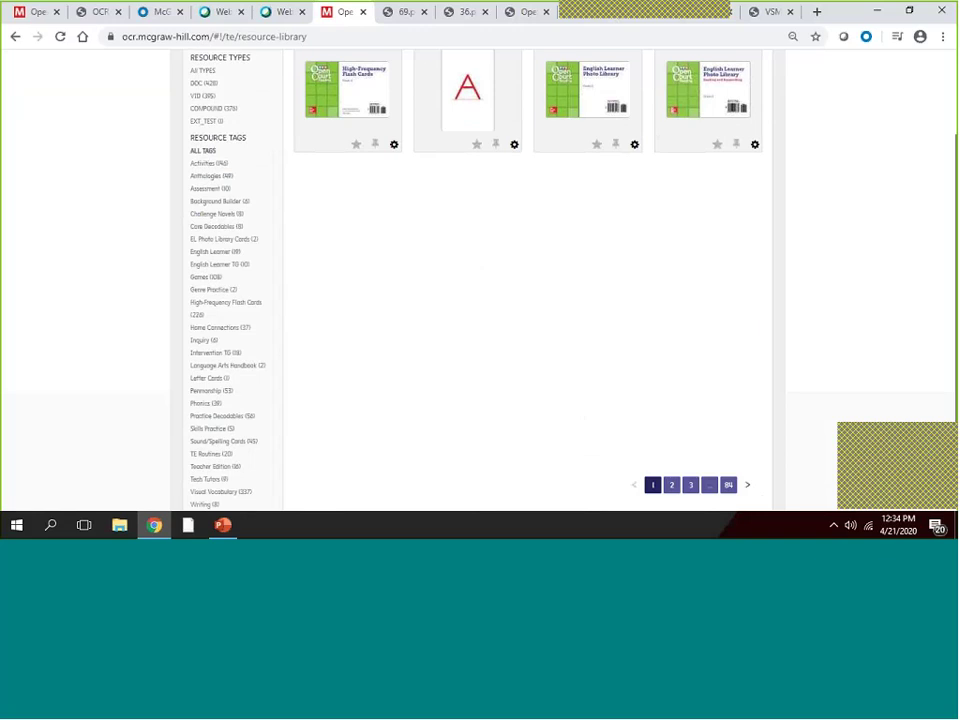
double_click(257, 499)
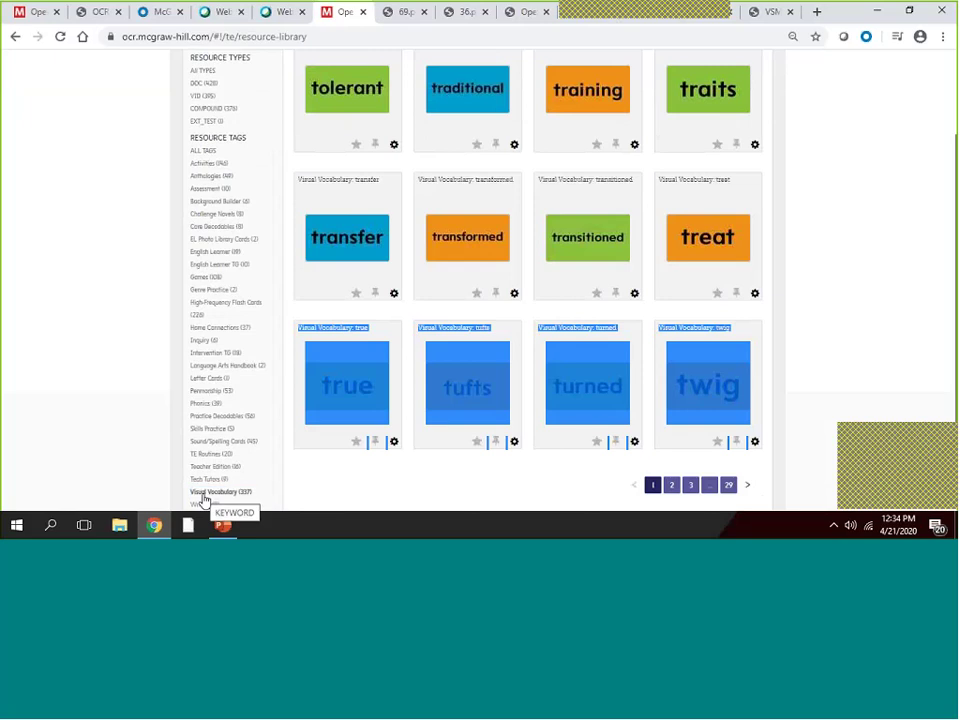
left_click(203, 418)
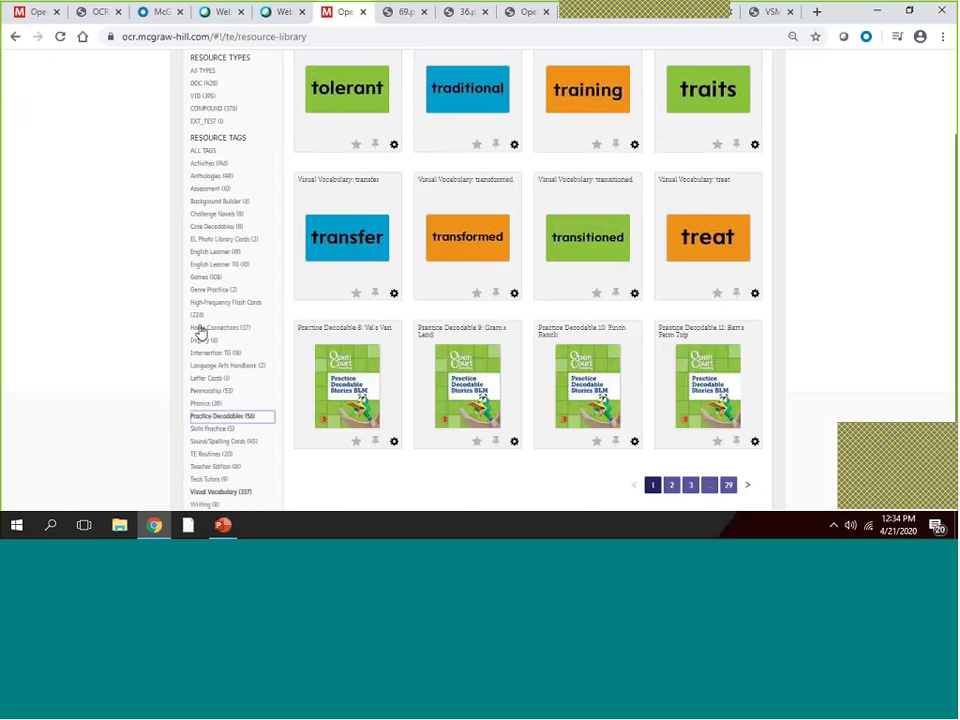
left_click(203, 445)
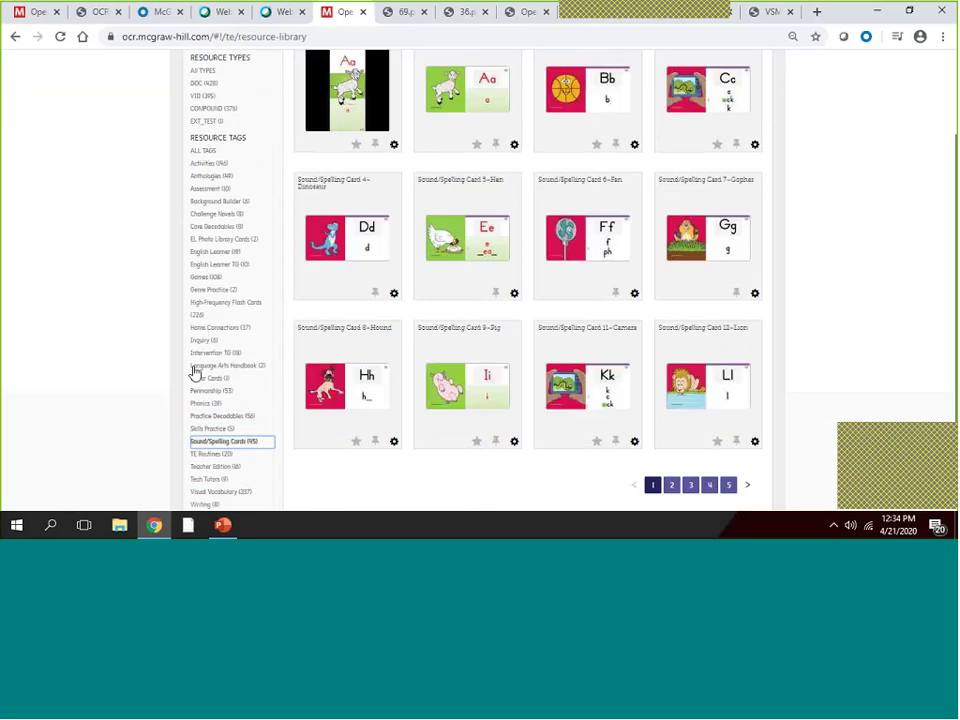
left_click(208, 241)
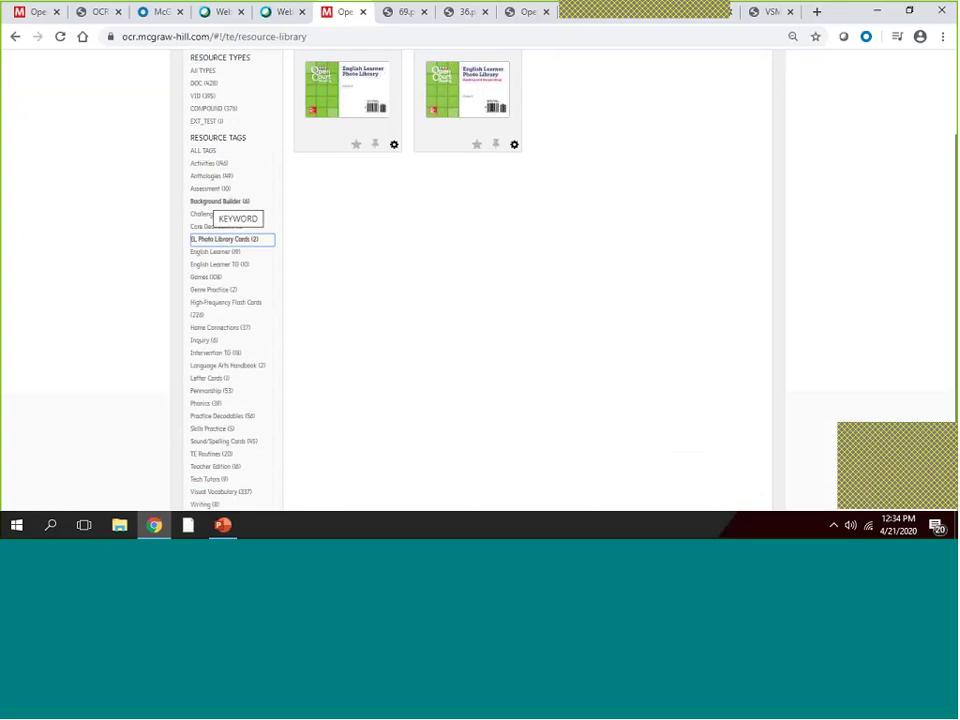
scroll(189, 281, "down", 1)
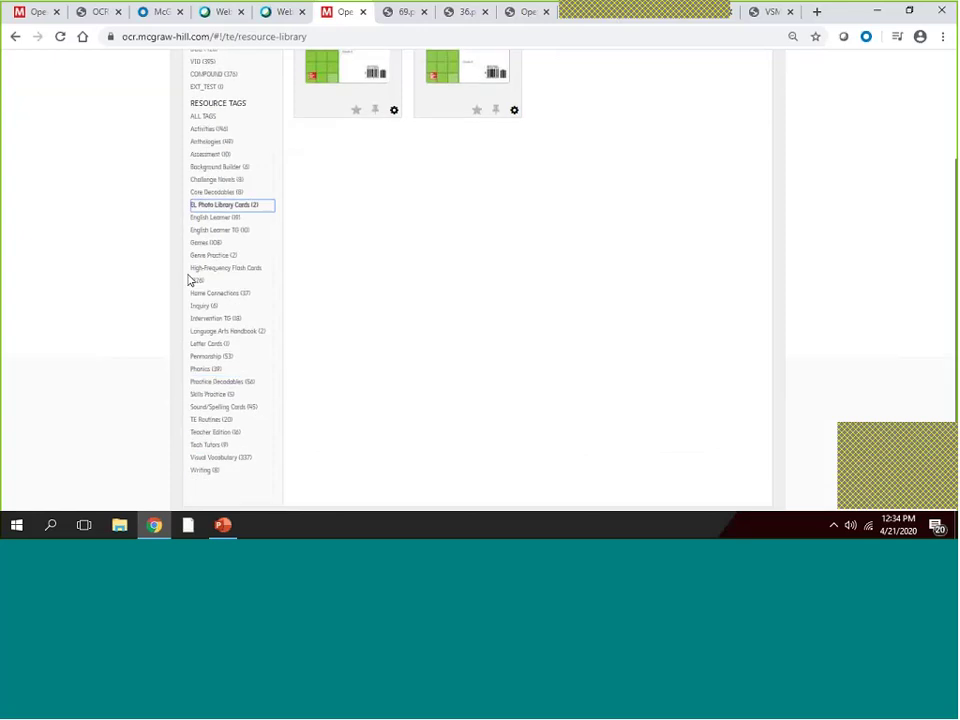
Filter the library to Practice Decodables, view a new assignment form with Practice Decodable 4: Ants at a Lamp attached, and close it unsaved
left_click(205, 382)
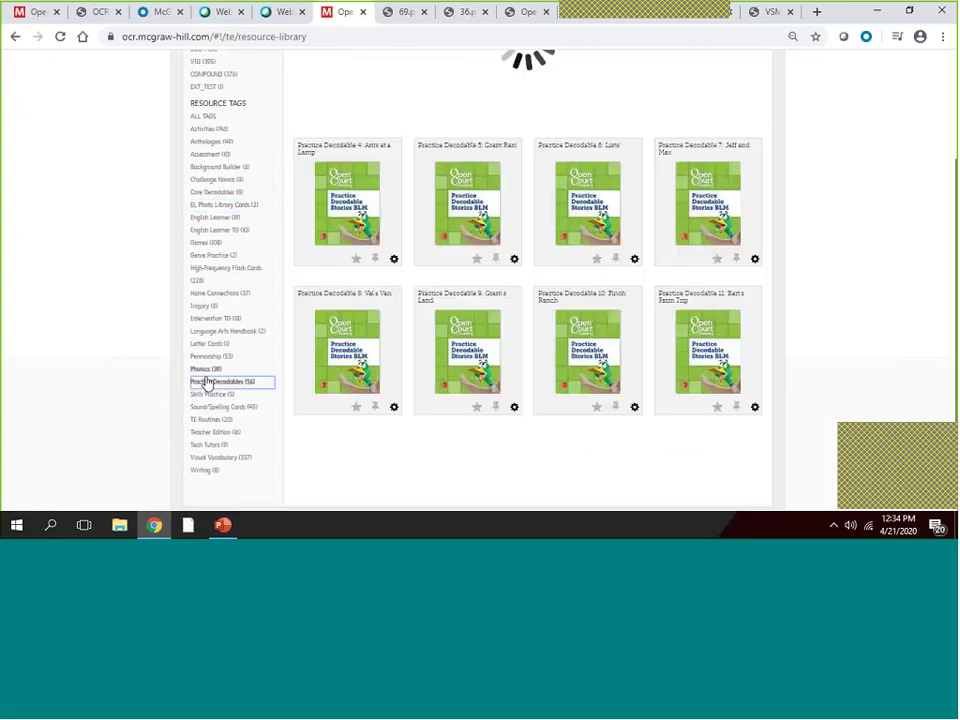
left_click(394, 259)
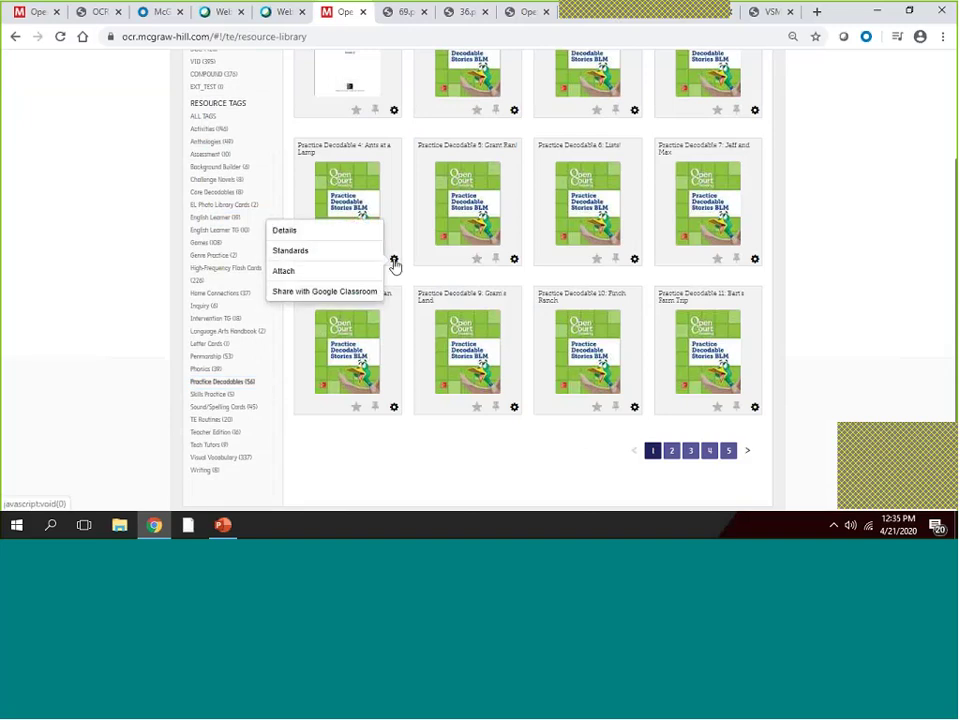
left_click(286, 272)
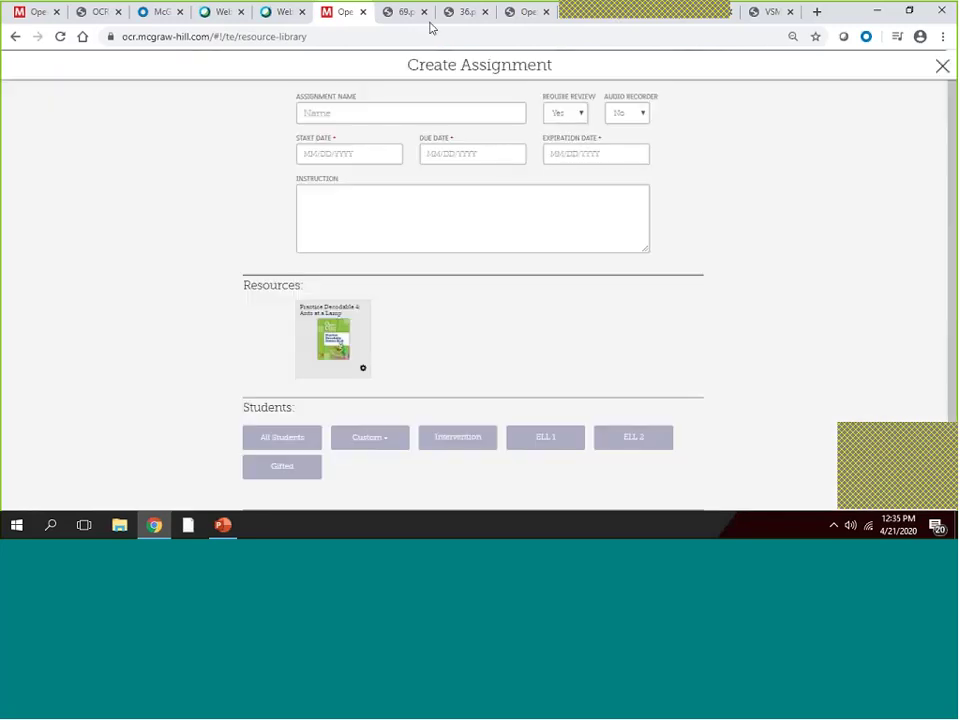
left_click(942, 65)
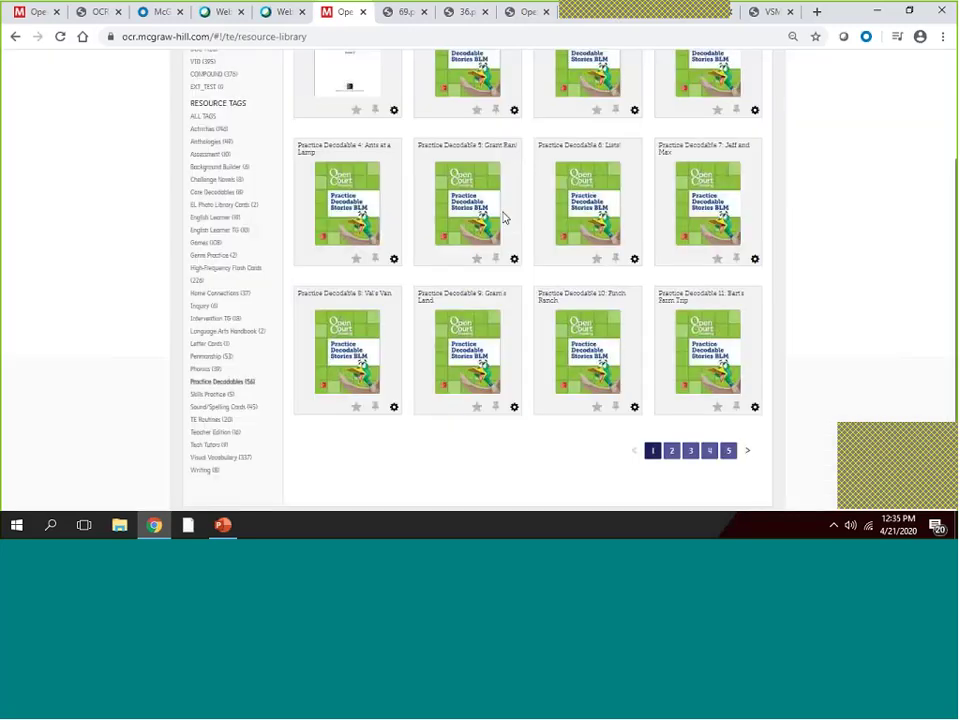
Look at the Google Classroom sharing option for Practice Decodable 4: Ants at a Lamp and open a blank note for it
left_click(394, 259)
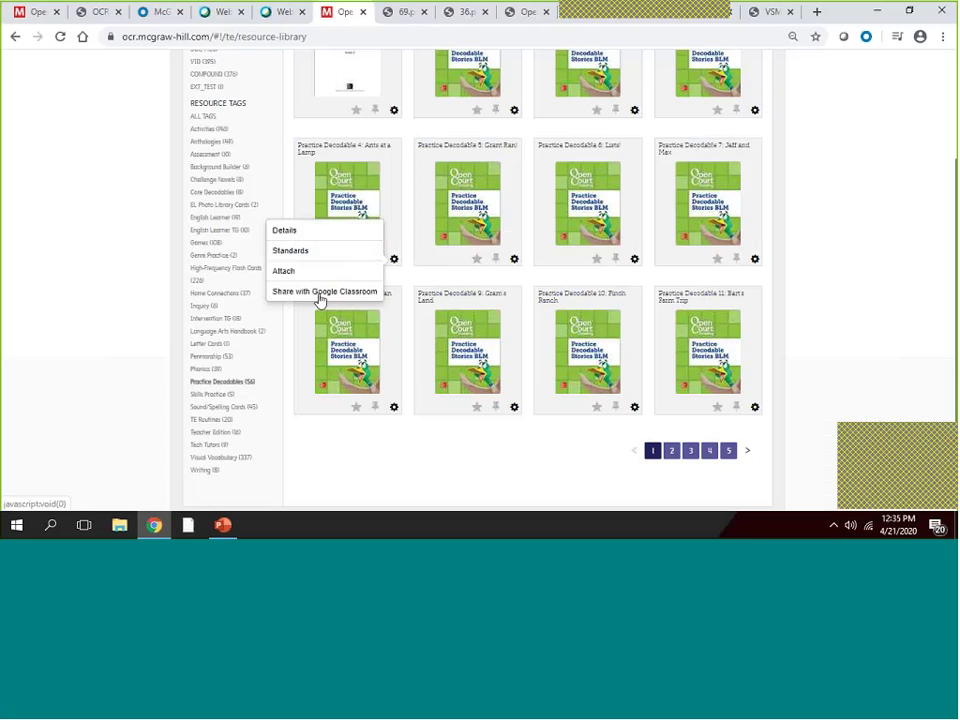
scroll(388, 313, "up", 2)
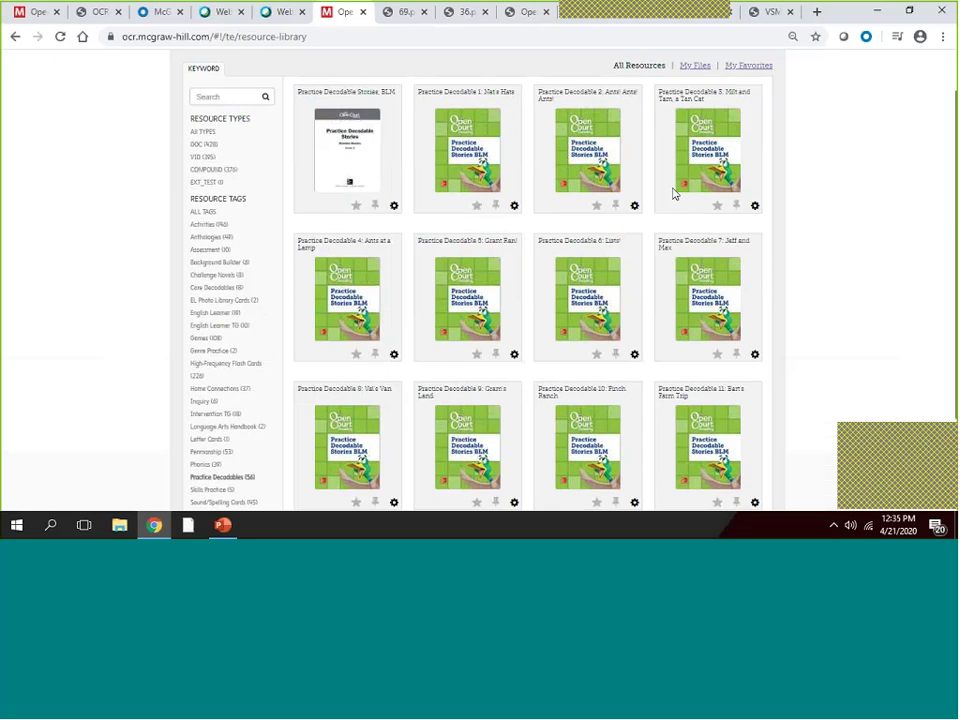
left_click(378, 356)
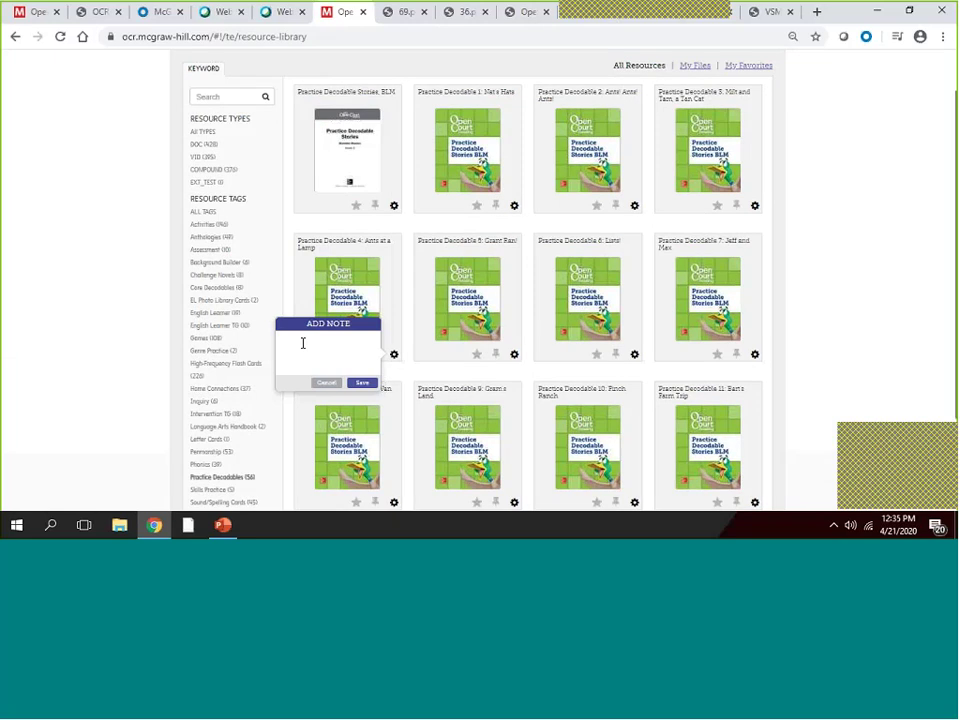
View the favorite resources and return to the Resource Library's full list of resources
left_click(748, 67)
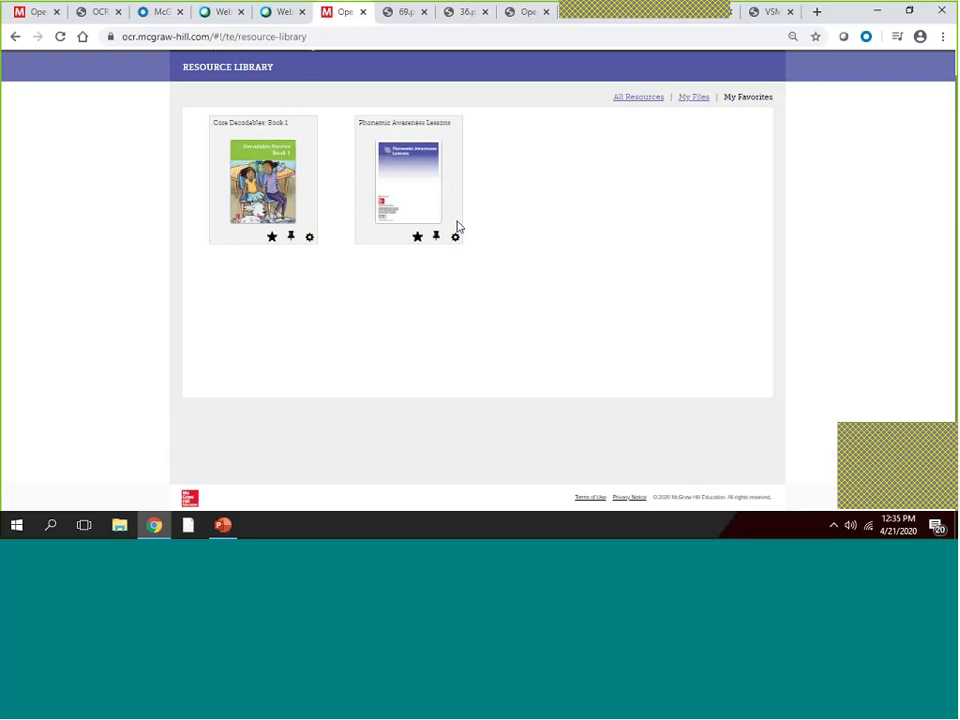
scroll(478, 270, "up", 1)
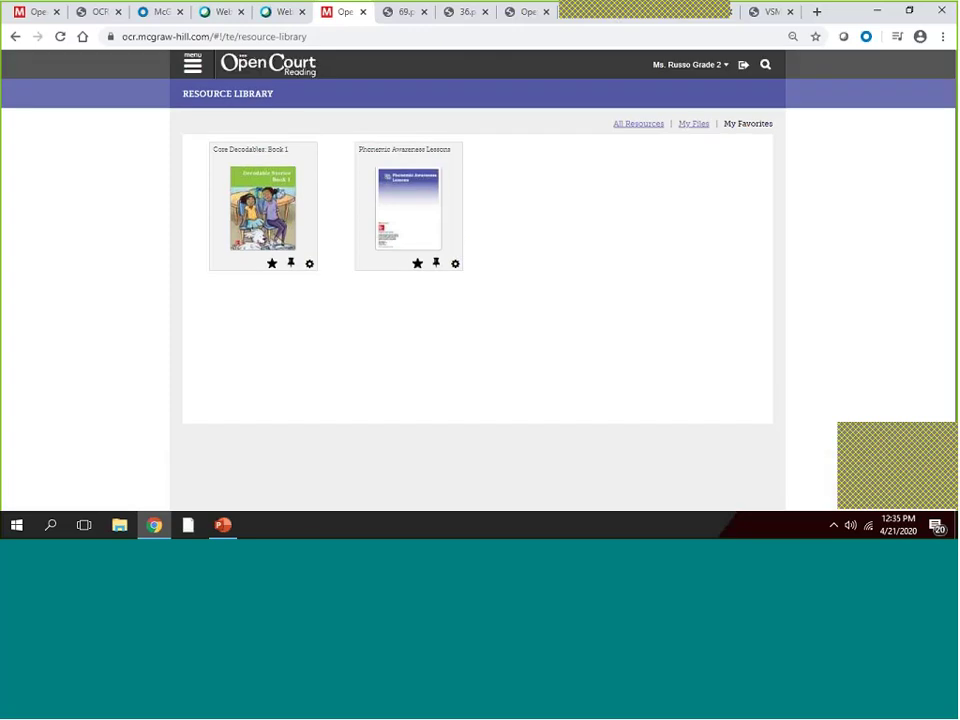
left_click(192, 64)
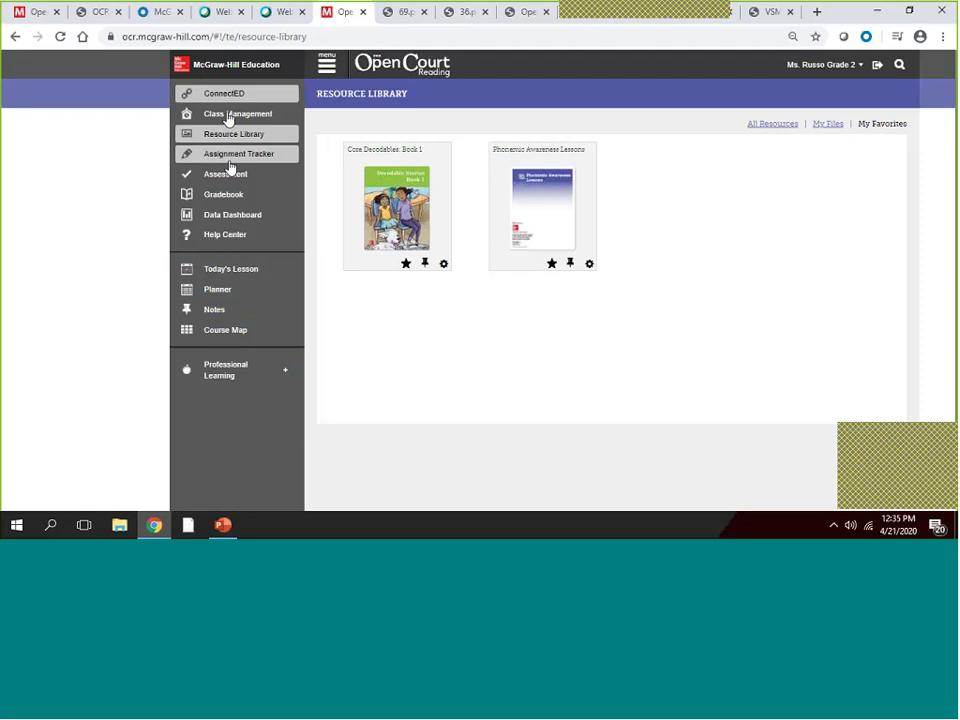
left_click(232, 135)
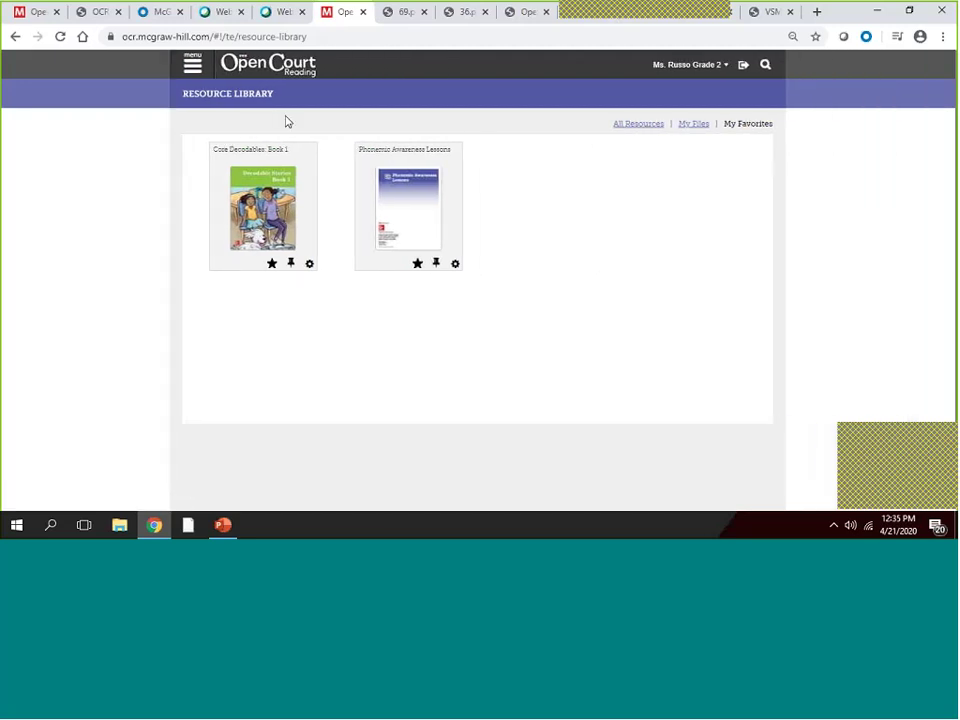
left_click(192, 64)
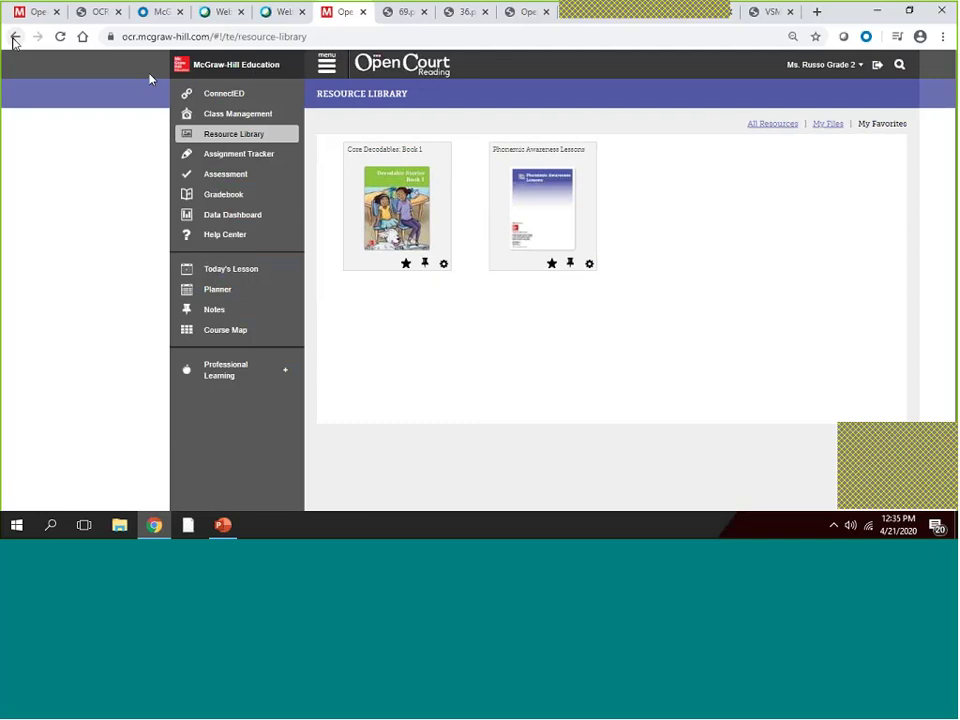
left_click(14, 38)
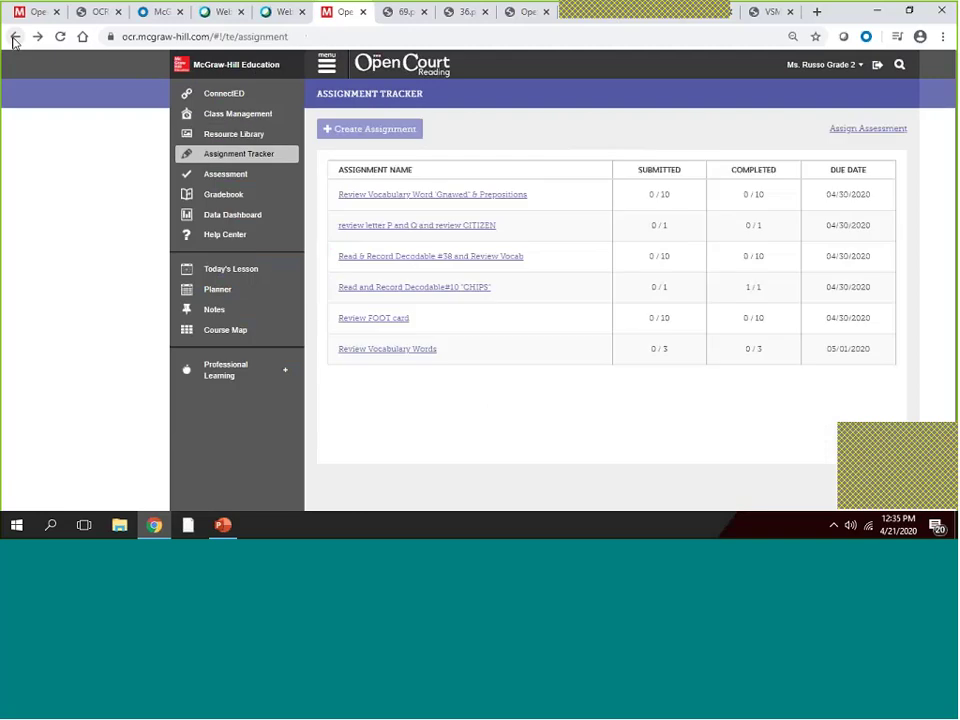
left_click(37, 36)
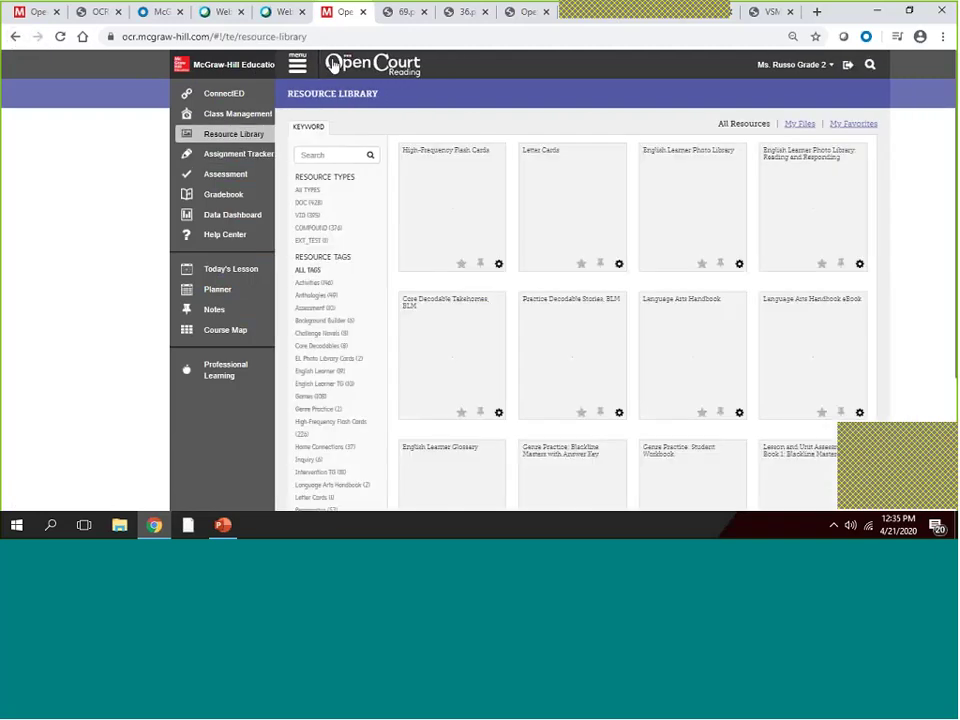
Filter the library to Sound/Spelling Cards and look through the cards up to the last page of results
scroll(664, 322, "down", 2)
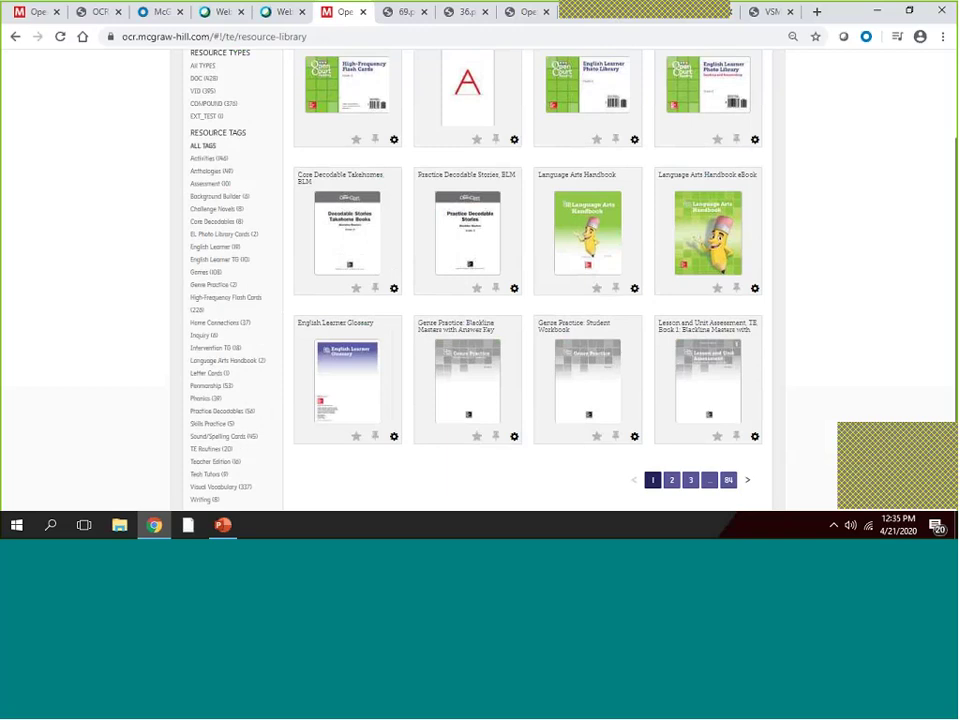
left_click(212, 436)
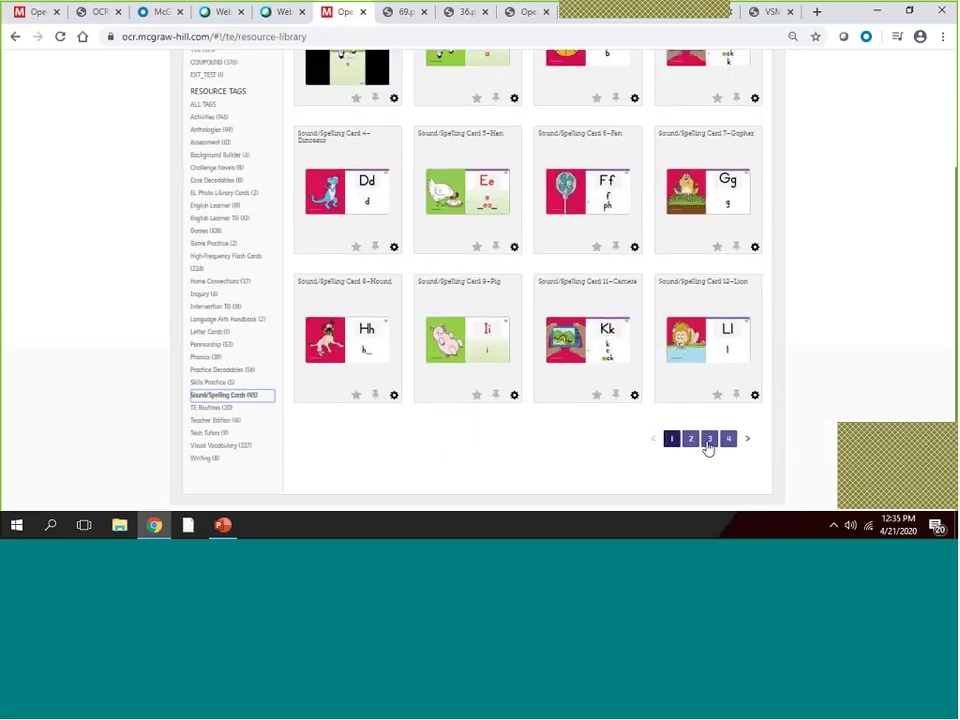
left_click(690, 440)
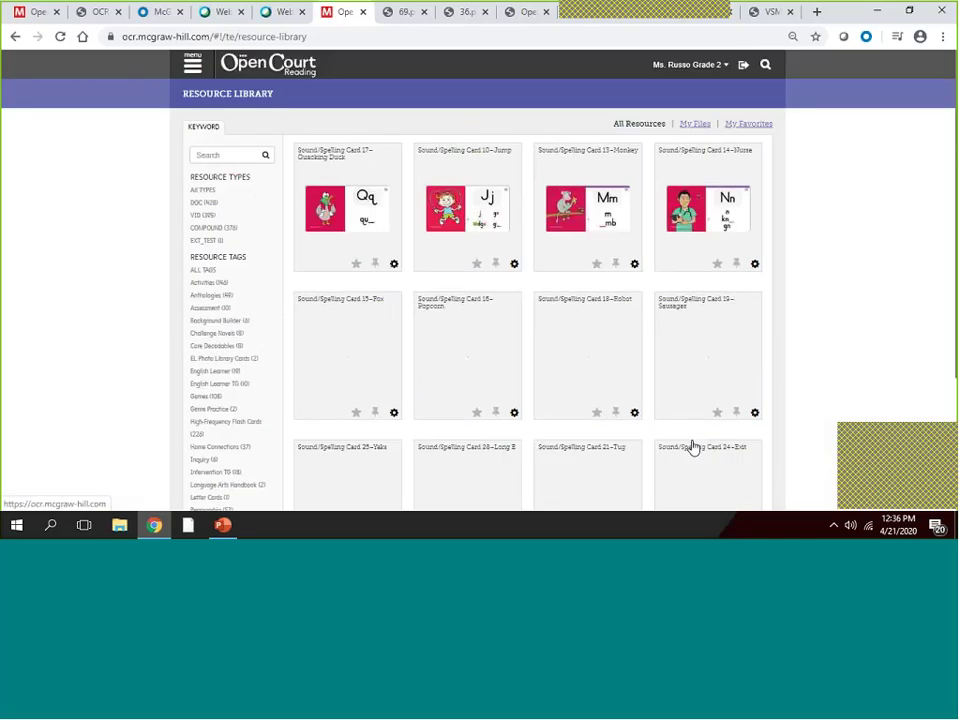
scroll(889, 338, "down", 6)
left_click(728, 419)
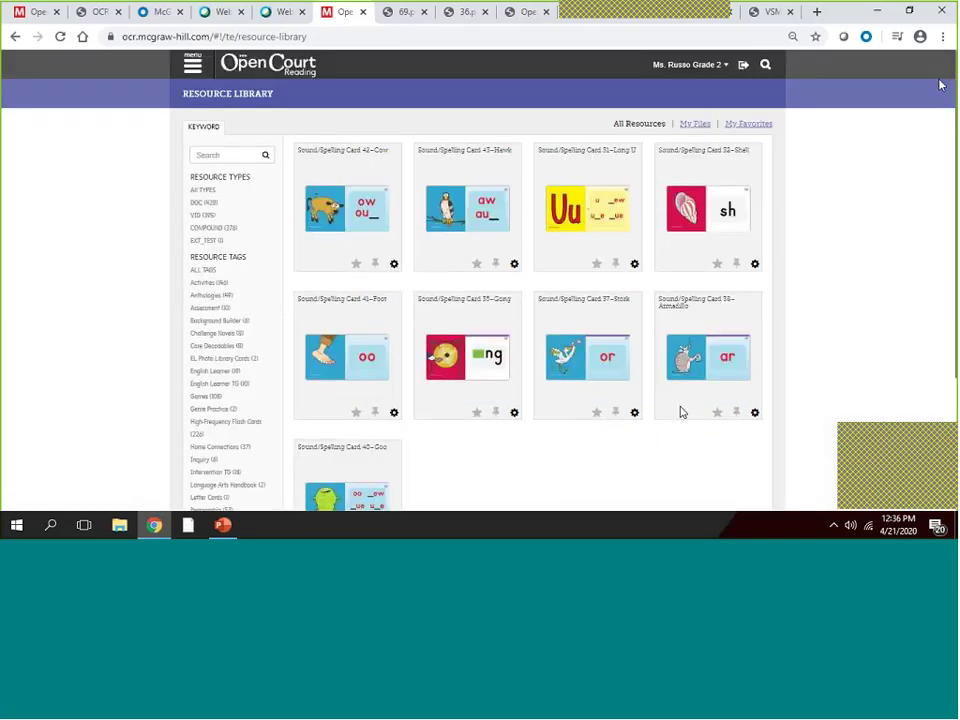
Search the resources for "zipper"
left_click(765, 66)
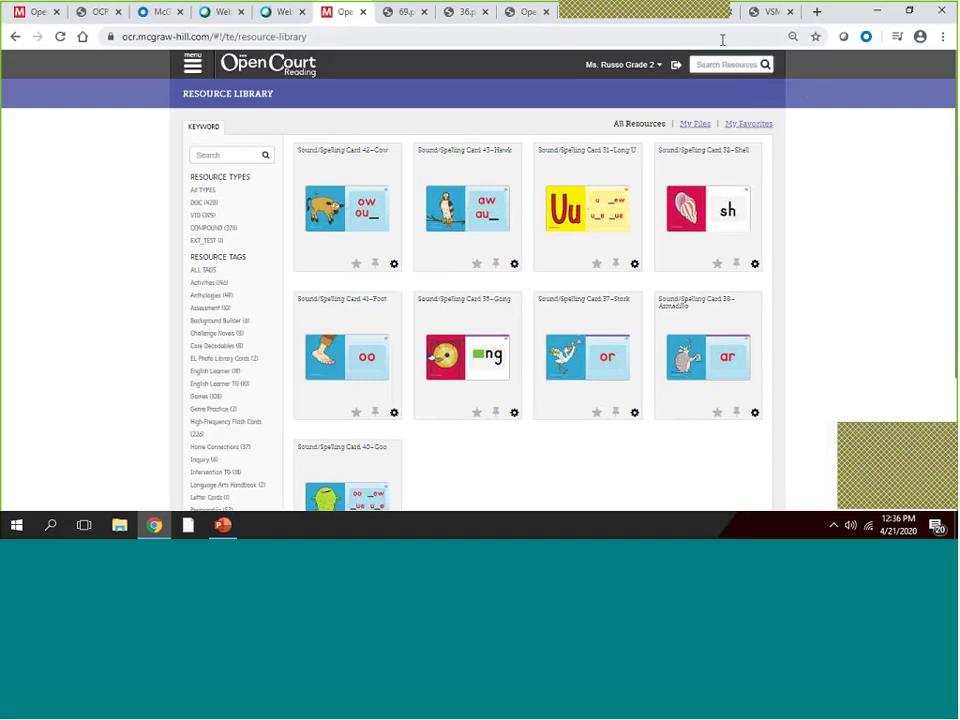
type("zoo")
type("pr")
key("BackSpace")
type("er")
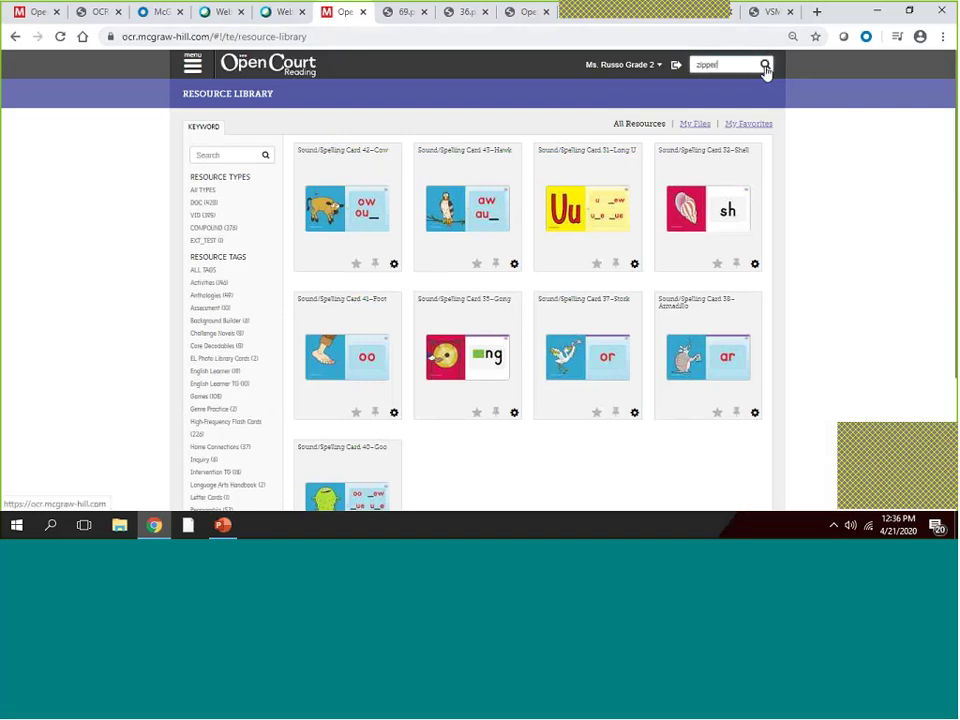
left_click(765, 66)
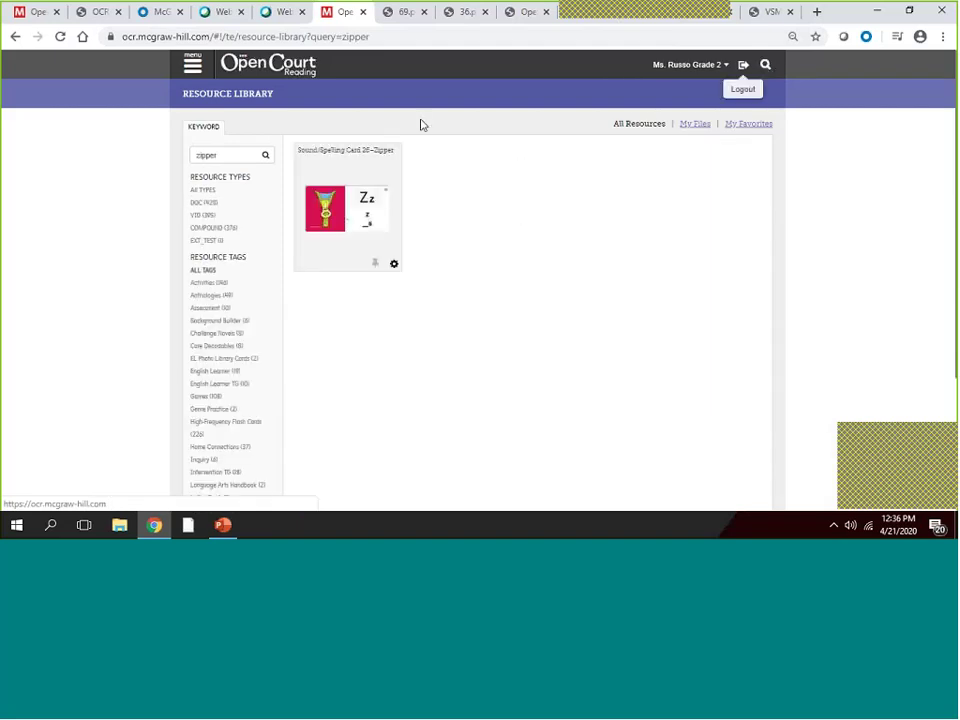
Open Sound/Spelling Card 26–Zipper, start its animation and go back to the Resource Library
left_click(358, 222)
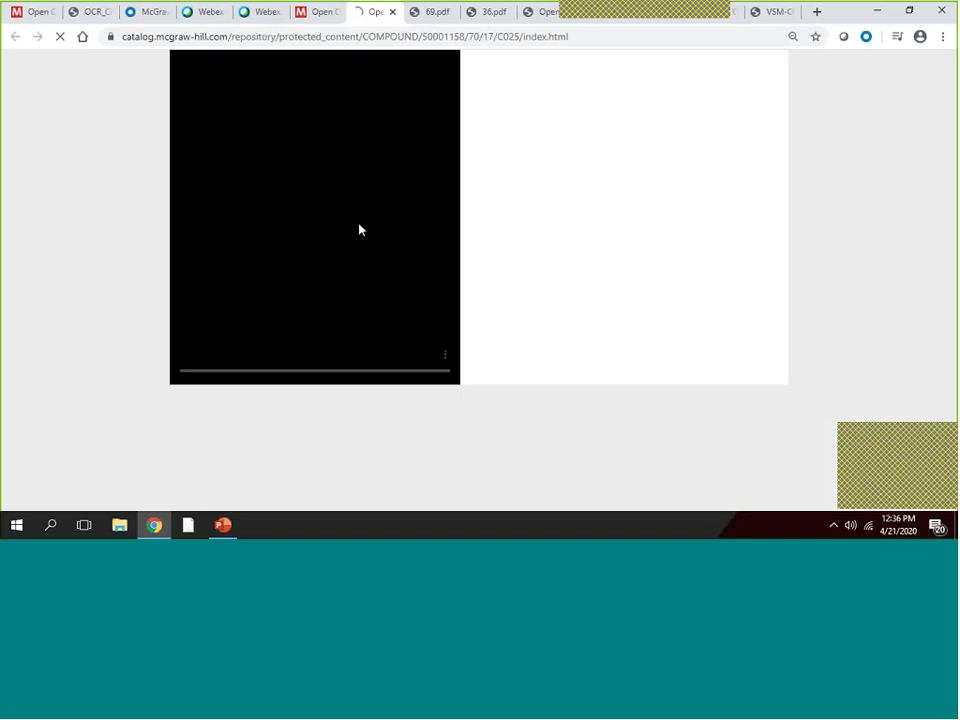
left_click(177, 375)
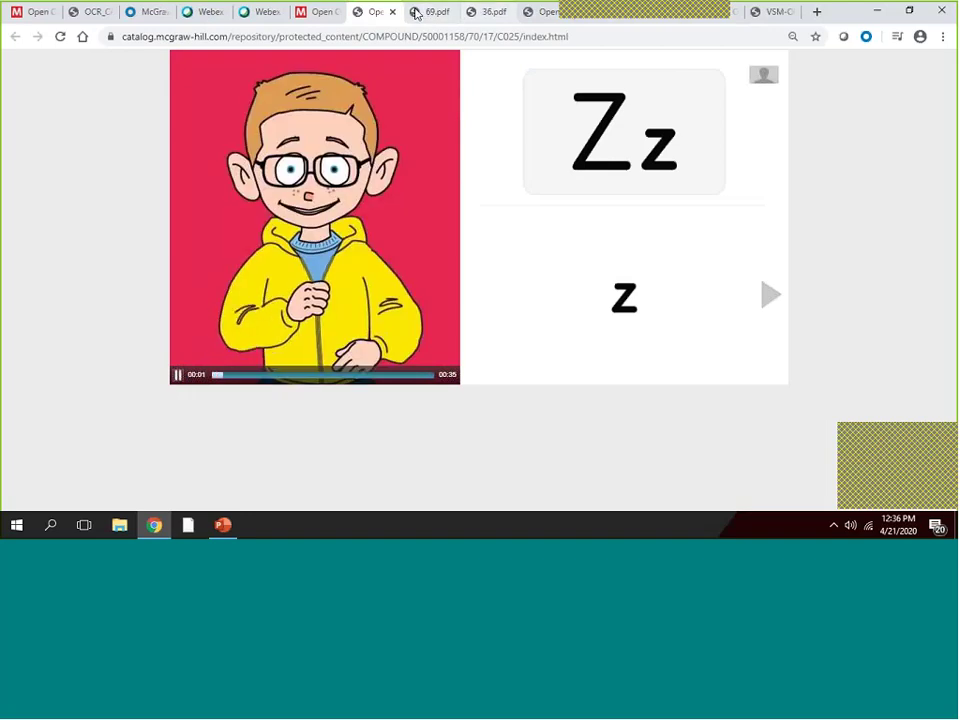
left_click(322, 12)
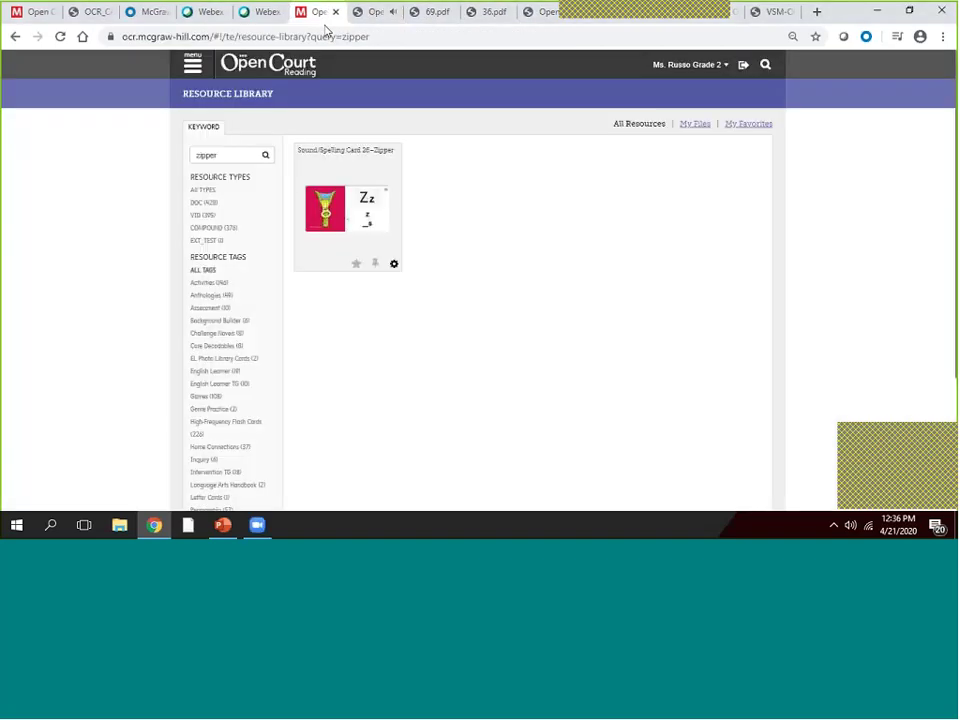
Reopen the Zipper card, play, pause and resume its animation, and return to the library's search results
left_click(367, 213)
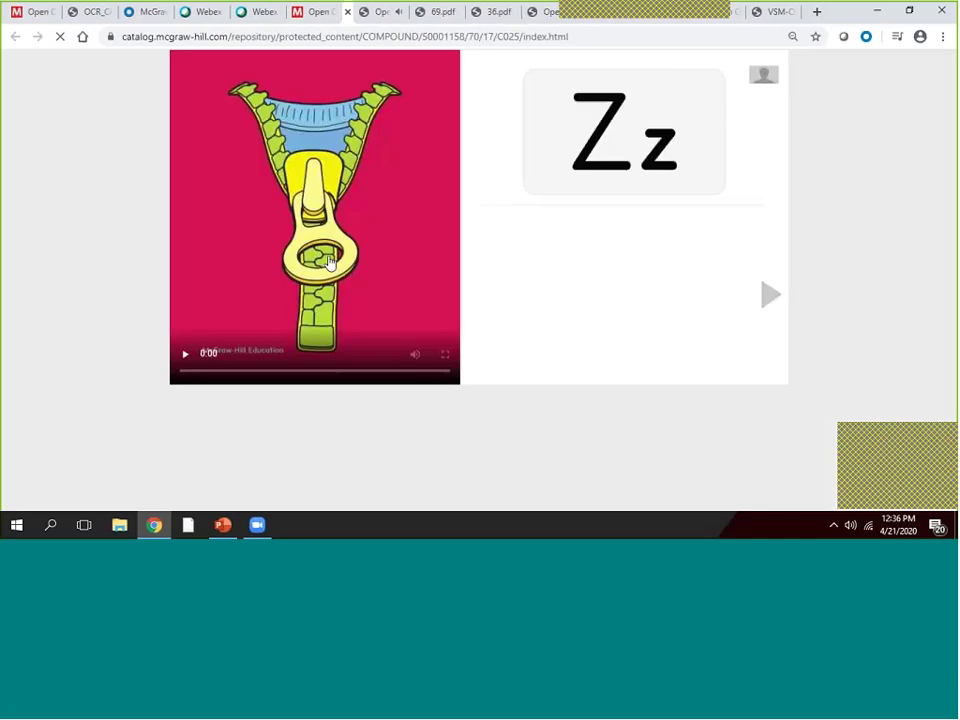
left_click(176, 377)
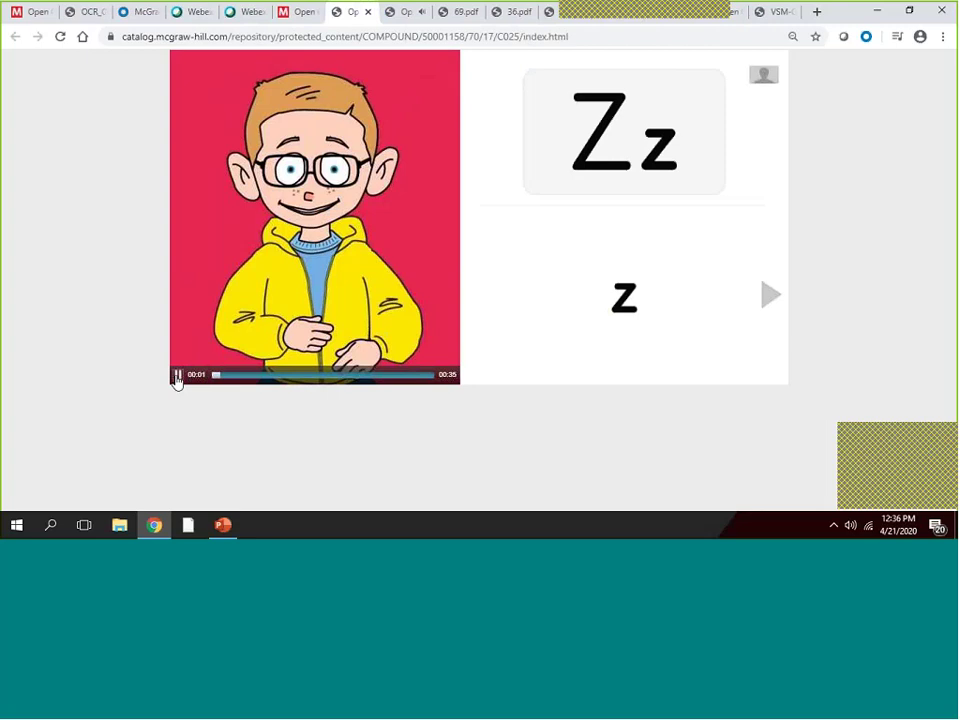
left_click(176, 377)
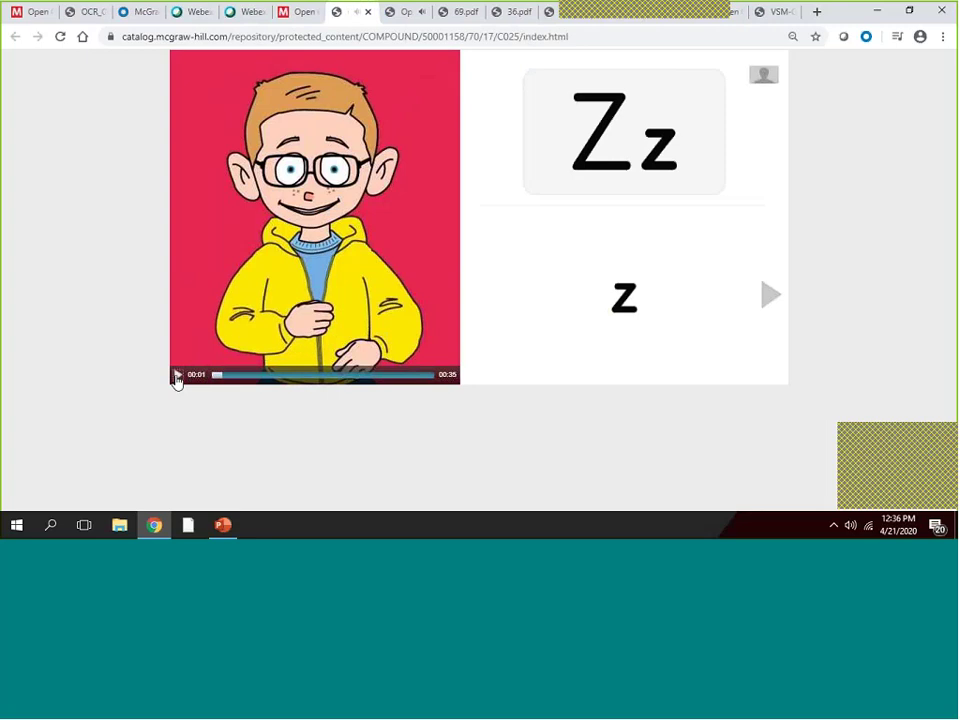
left_click(360, 240)
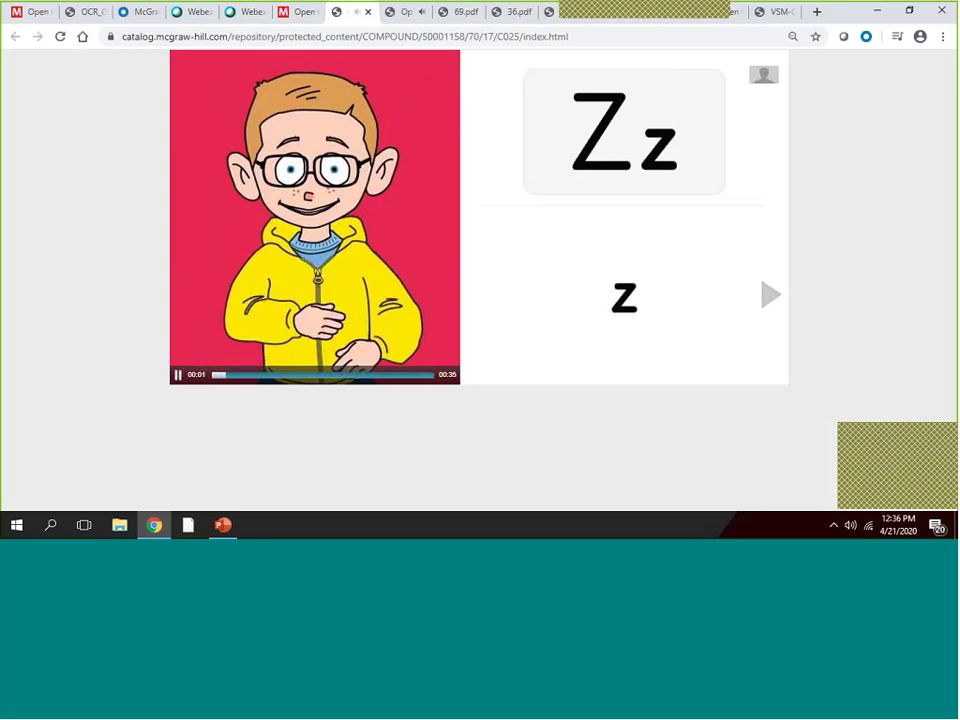
left_click(300, 12)
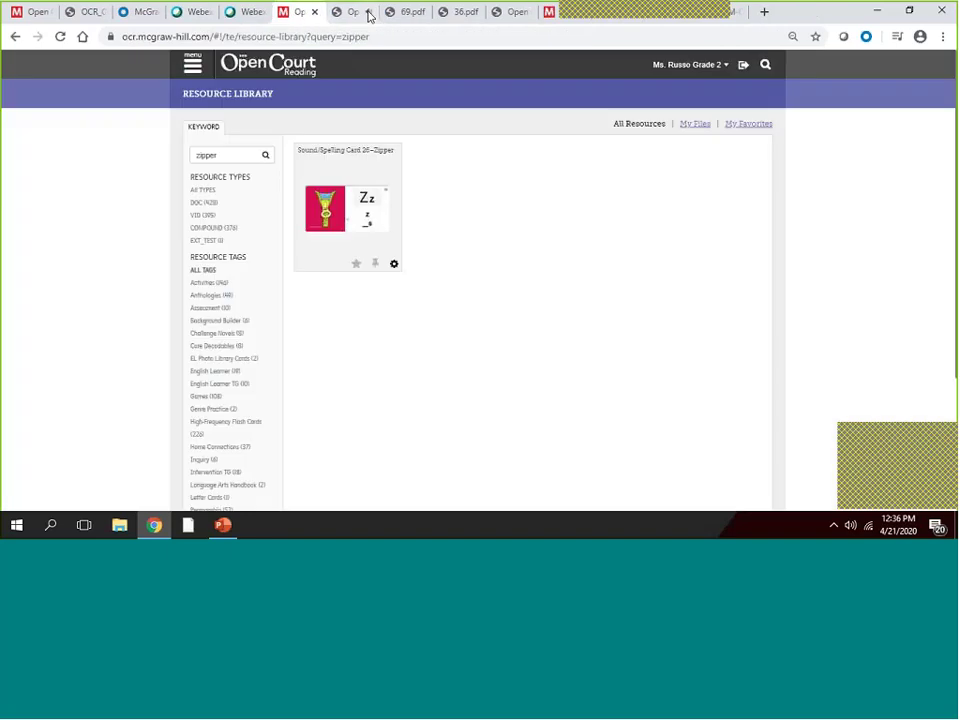
left_click(348, 12)
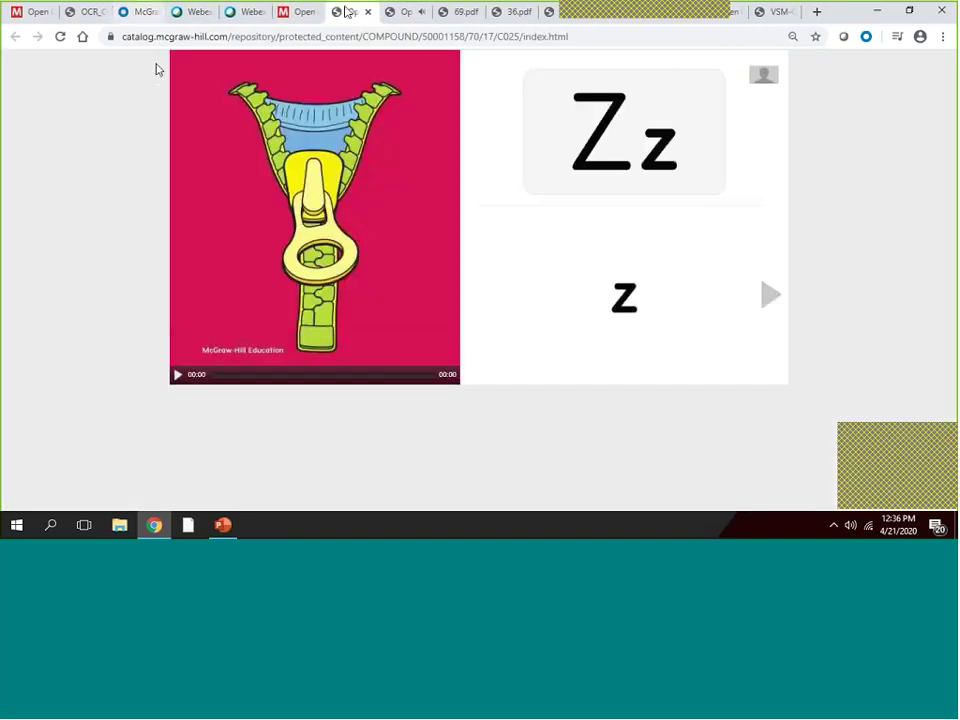
left_click(299, 16)
Search the resources for "bird"
left_click(766, 65)
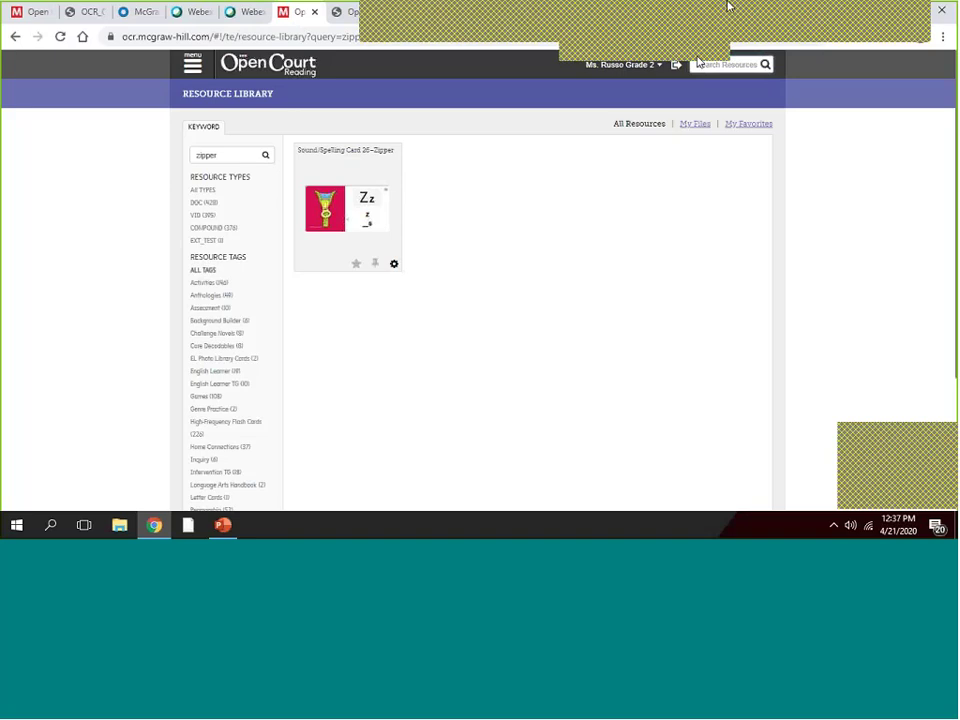
type("bird")
left_click(767, 64)
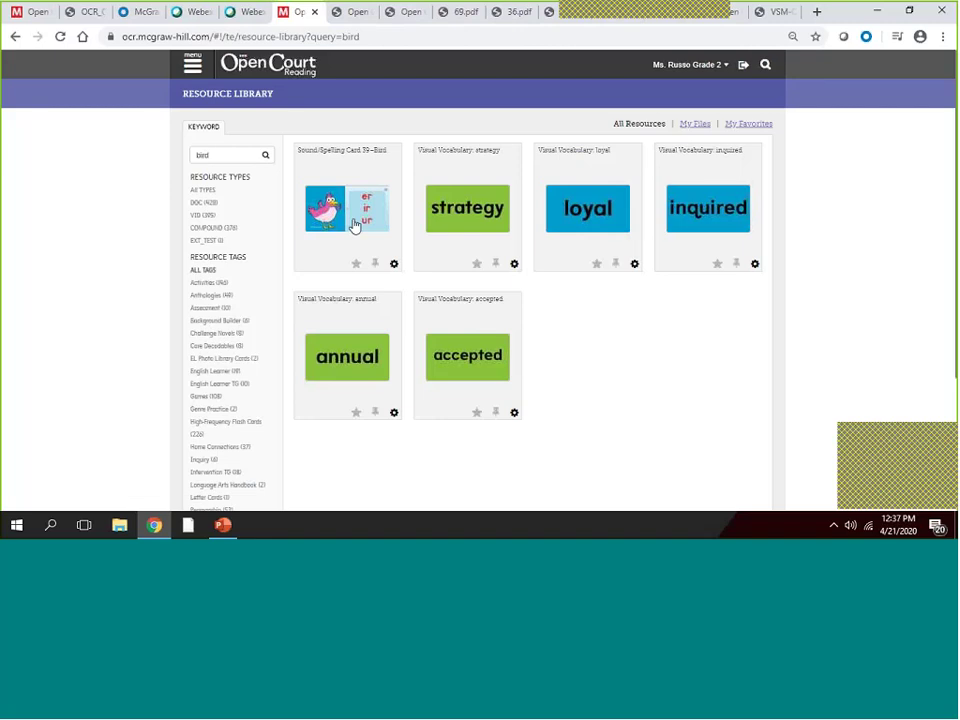
Search the resources for "long vowels"
left_click(765, 64)
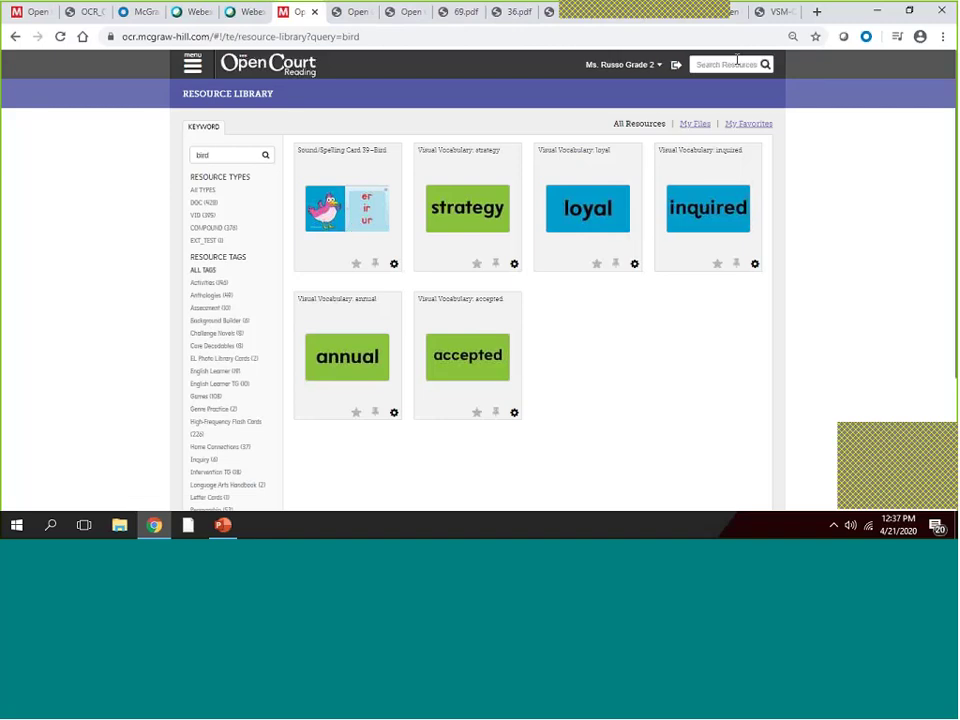
type("lon")
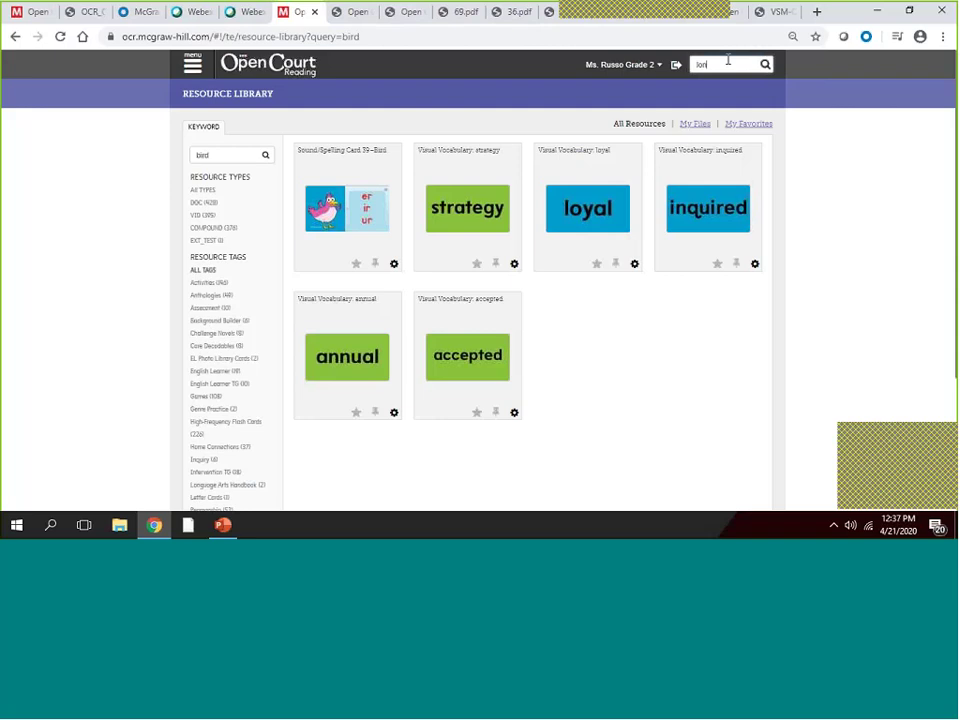
type("g vowels")
left_click(767, 66)
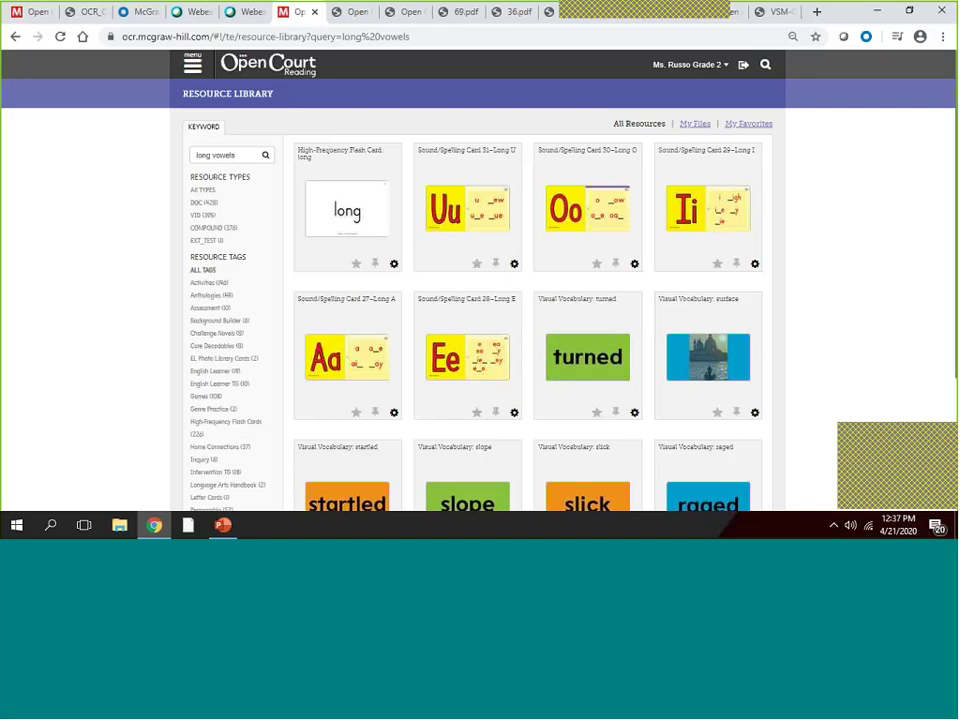
Search the resources for "phonemic"
left_click(765, 67)
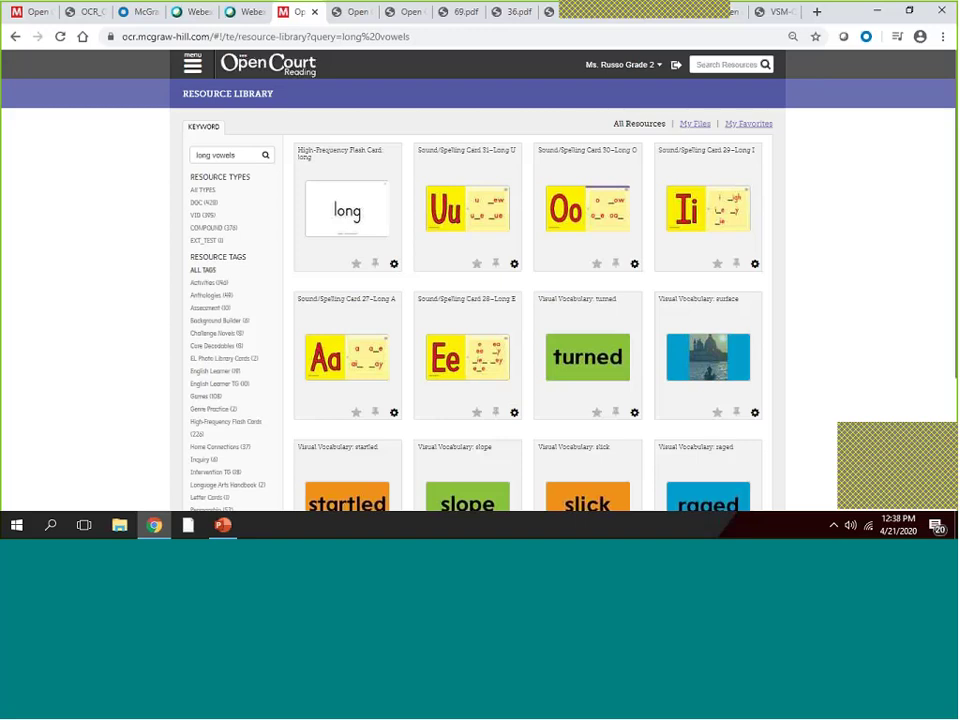
left_click(705, 63)
type("pho")
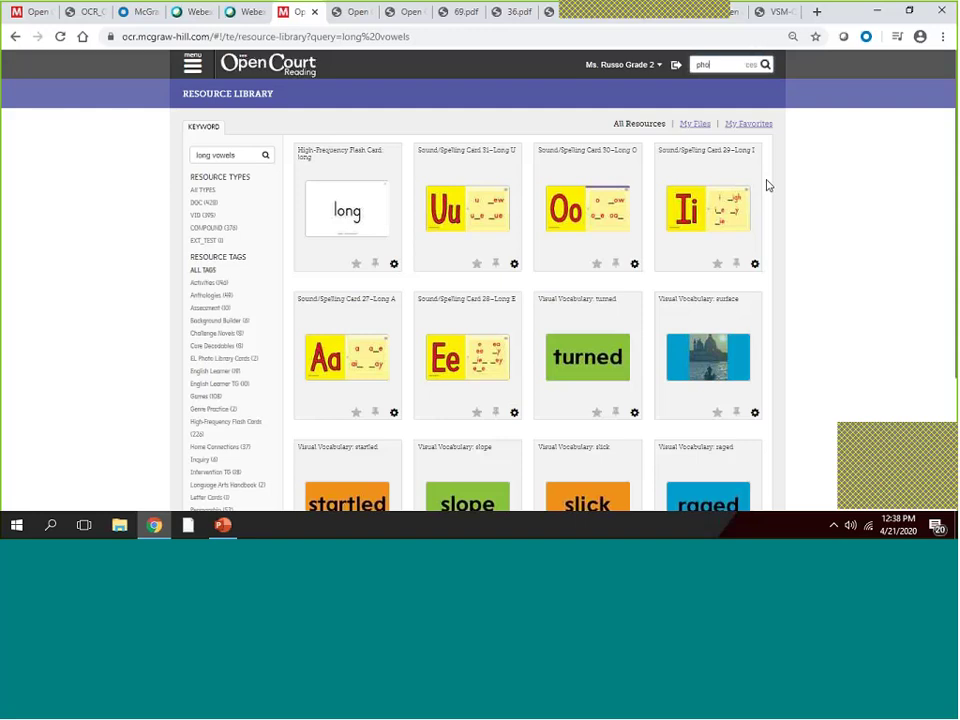
type("nemic")
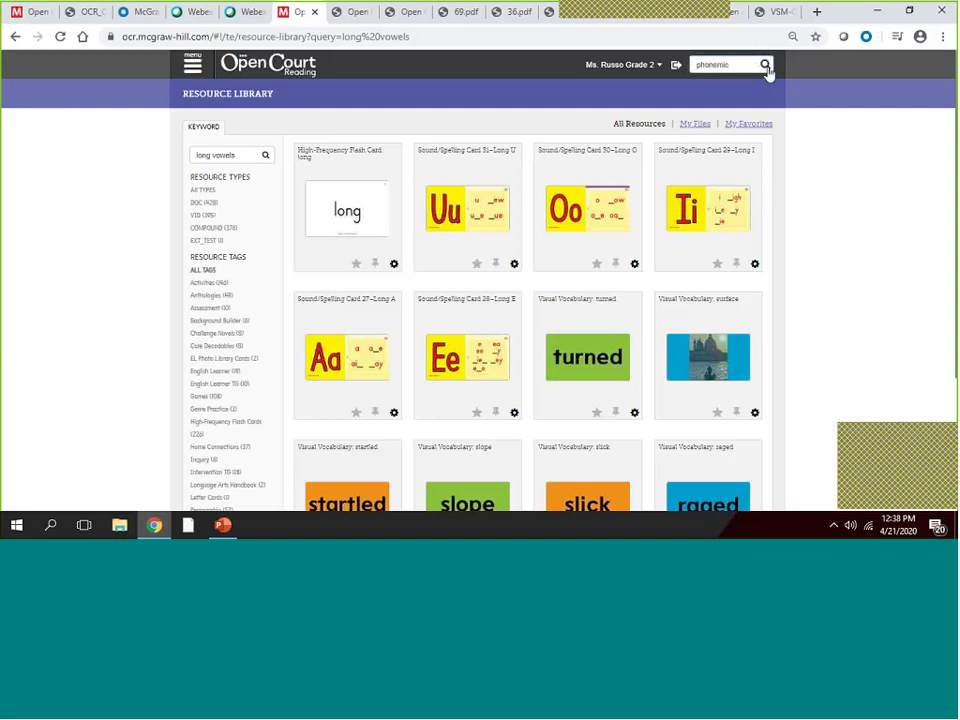
key("Return")
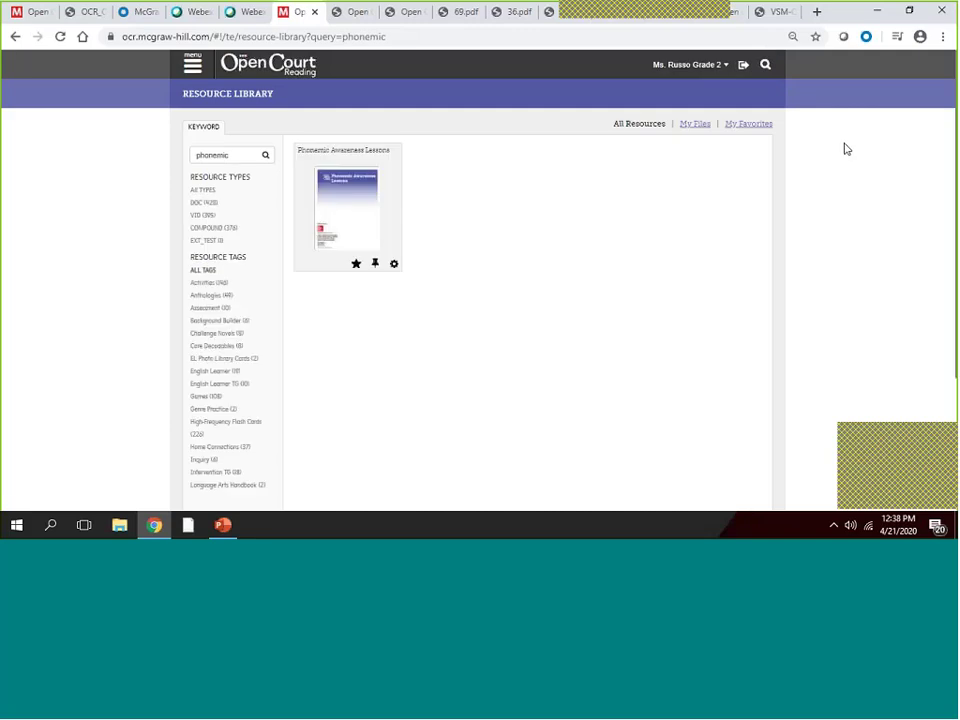
Open the Phonemic Awareness Lessons document, skim through its lessons and return to the Resource Library
left_click(347, 219)
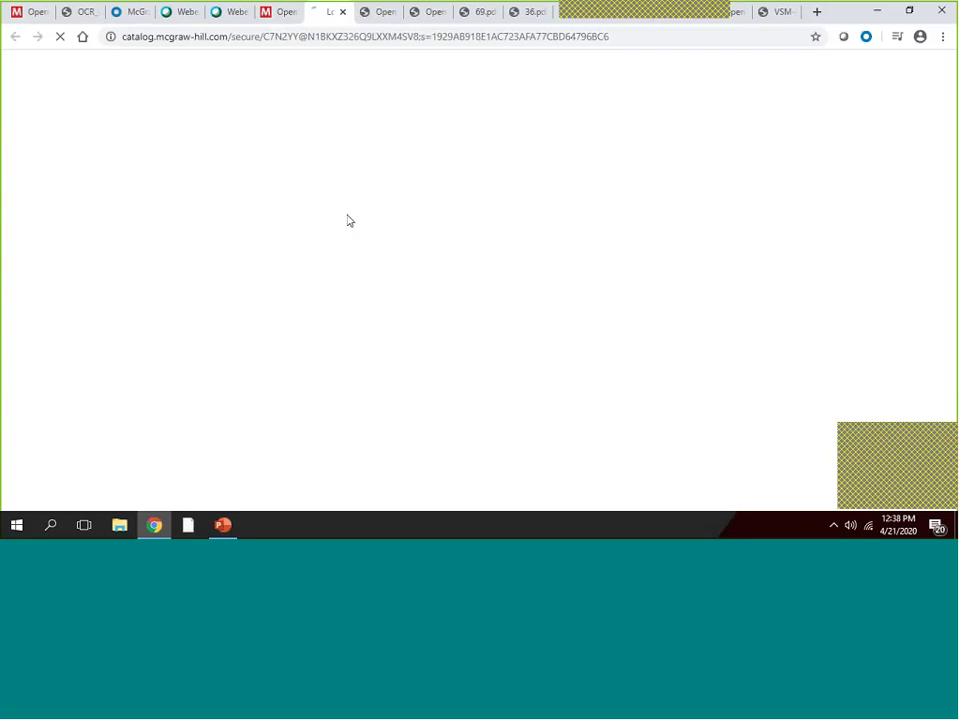
scroll(954, 155, "down", 15)
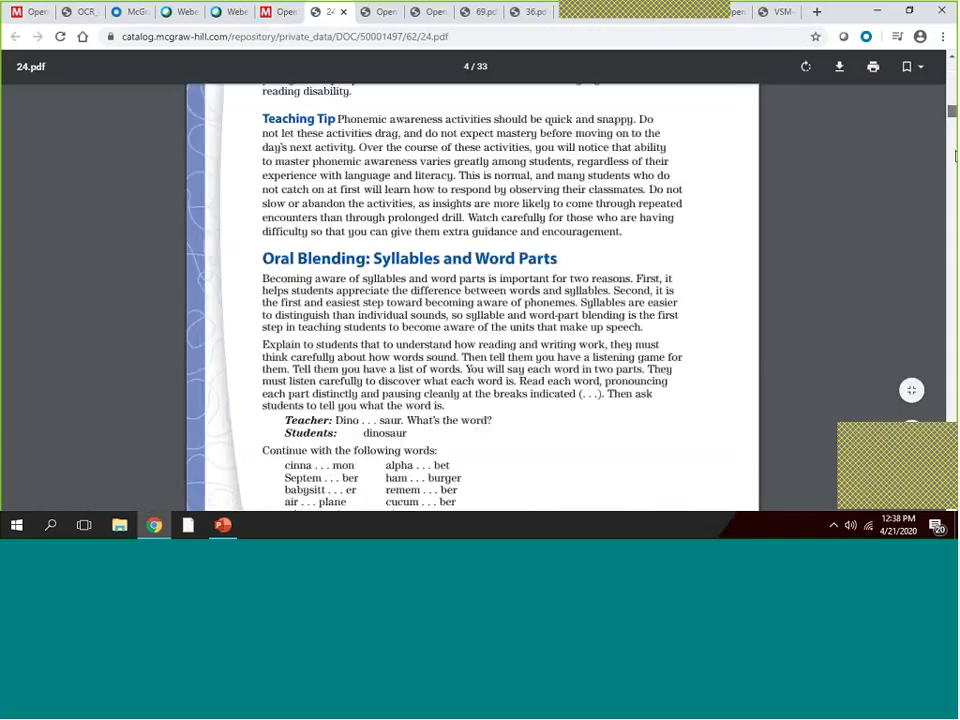
scroll(954, 155, "down", 20)
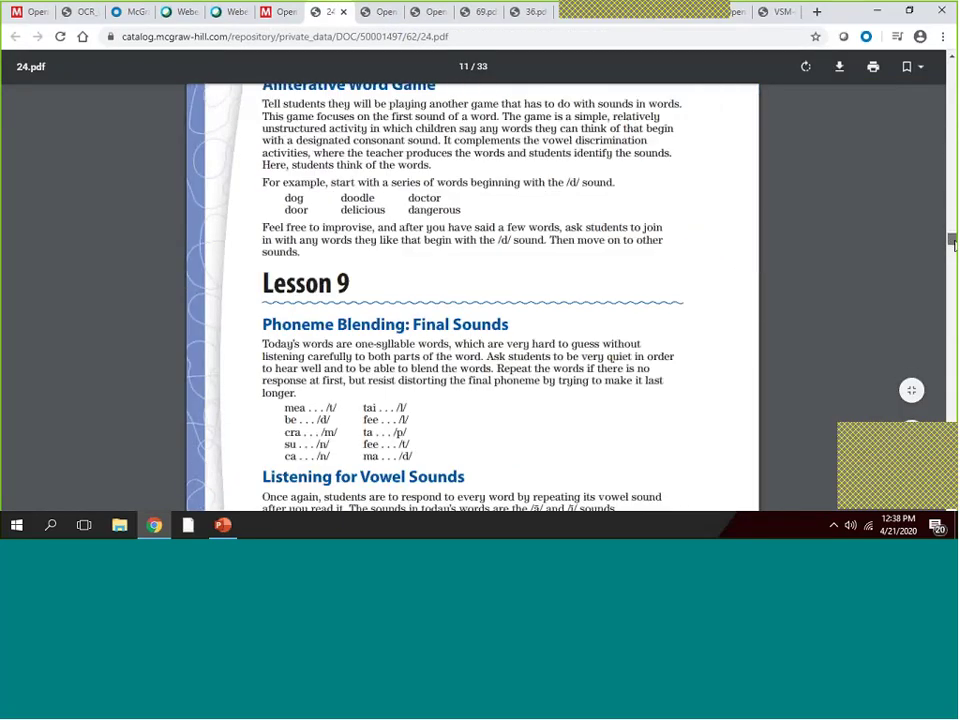
scroll(954, 245, "up", 14)
left_click(280, 12)
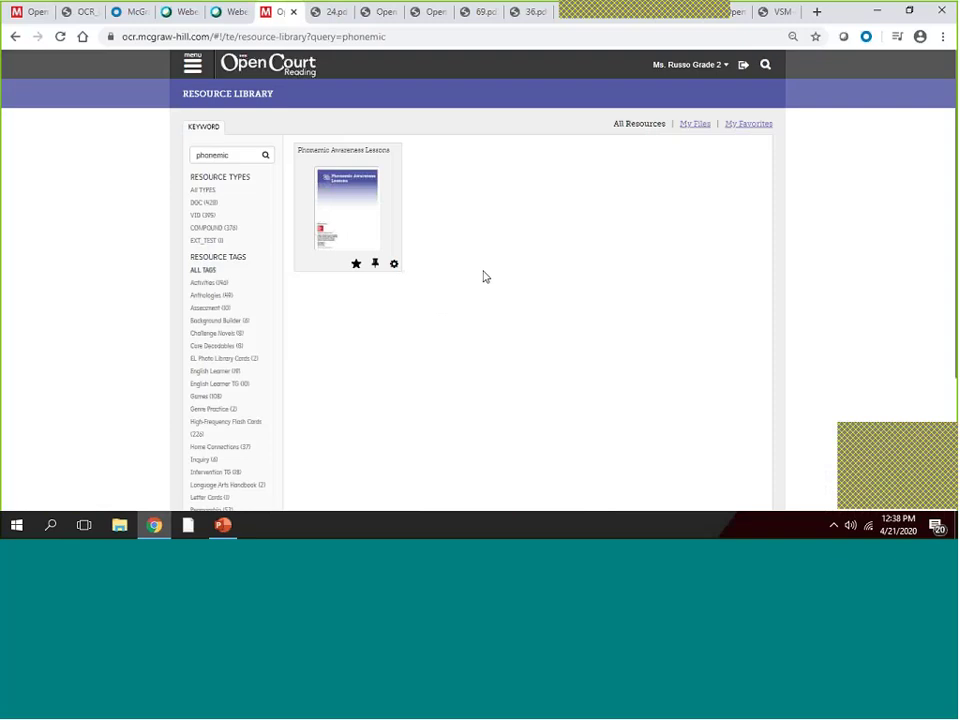
scroll(484, 276, "down", 1)
scroll(170, 270, "down", 1)
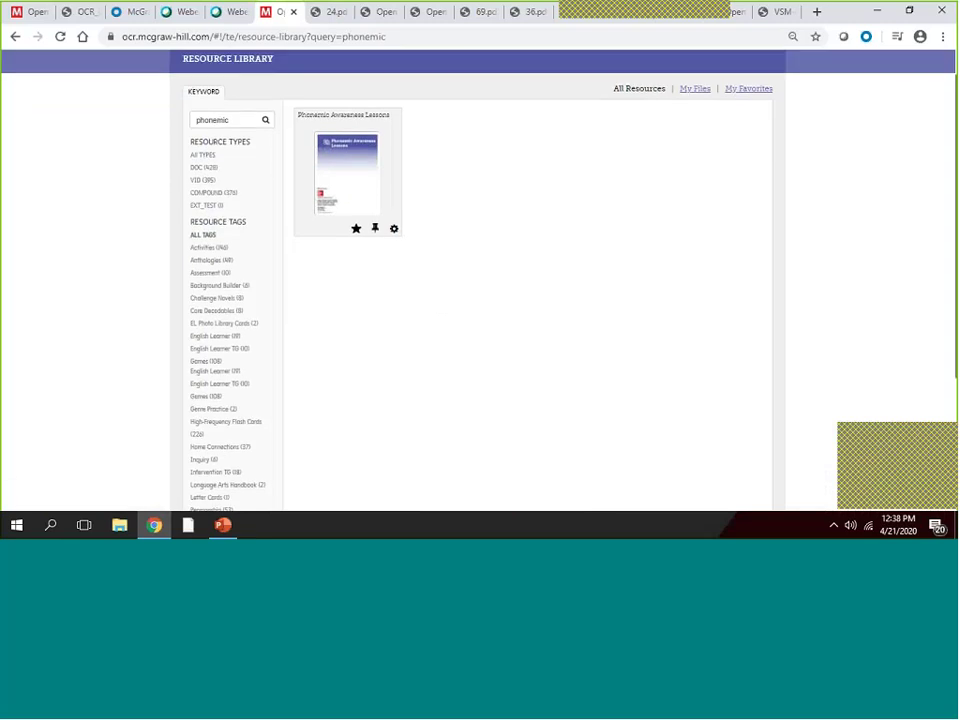
scroll(170, 270, "up", 2)
left_click(194, 68)
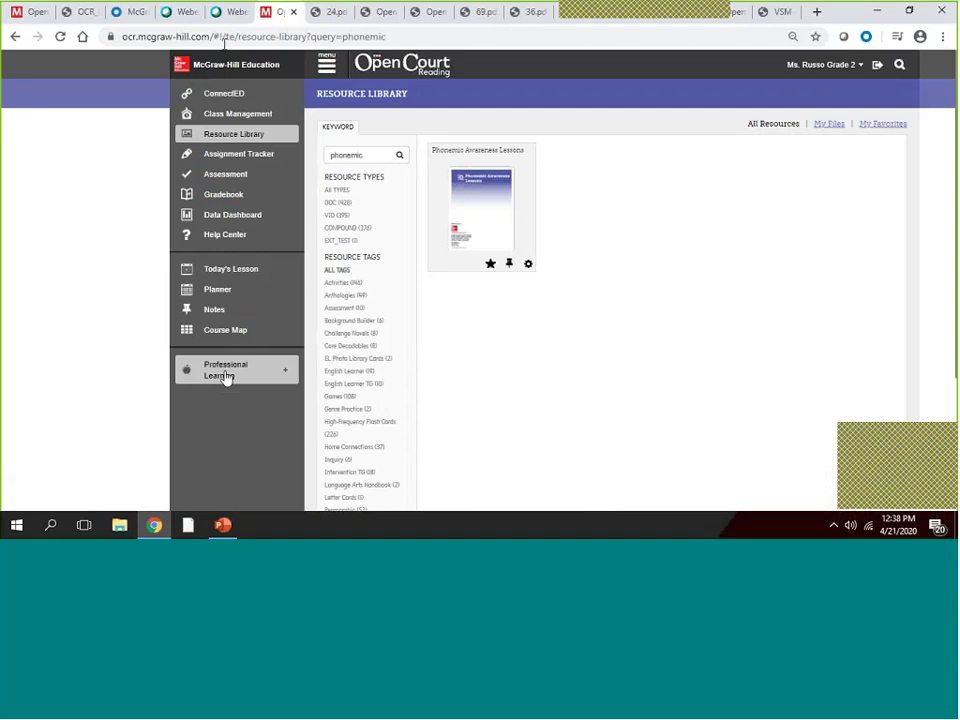
mouse_move(196, 73)
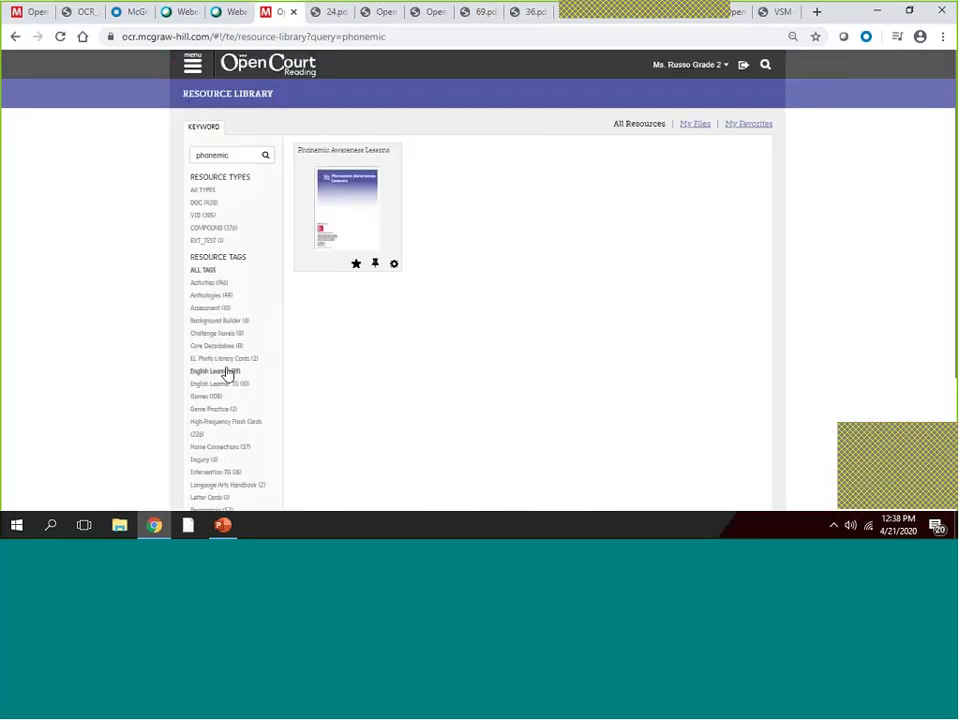
scroll(142, 73, "down", 2)
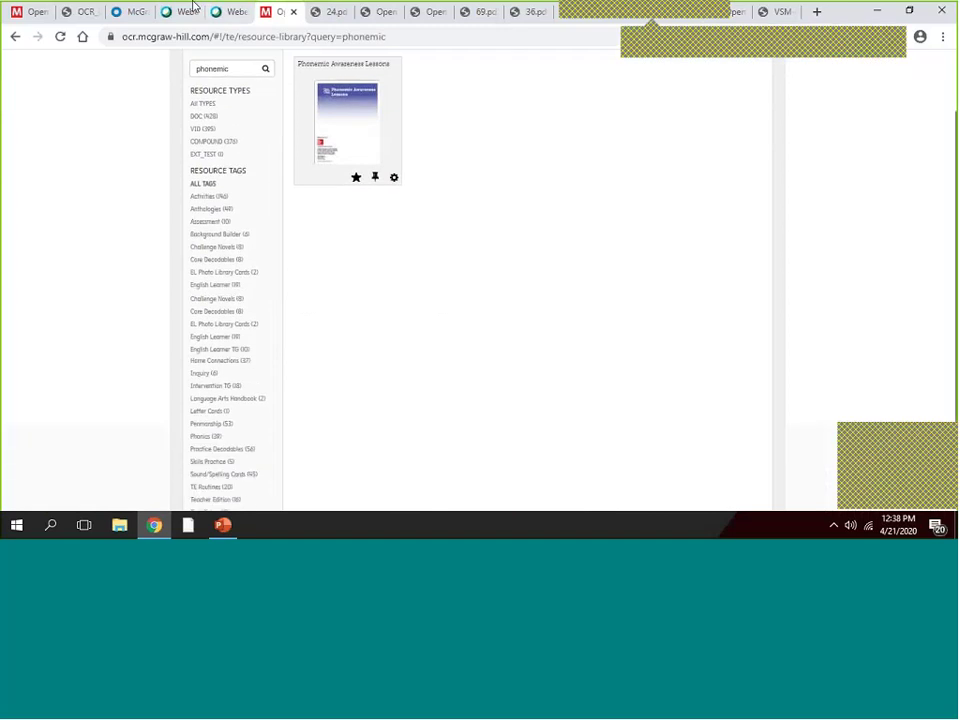
scroll(142, 73, "up", 2)
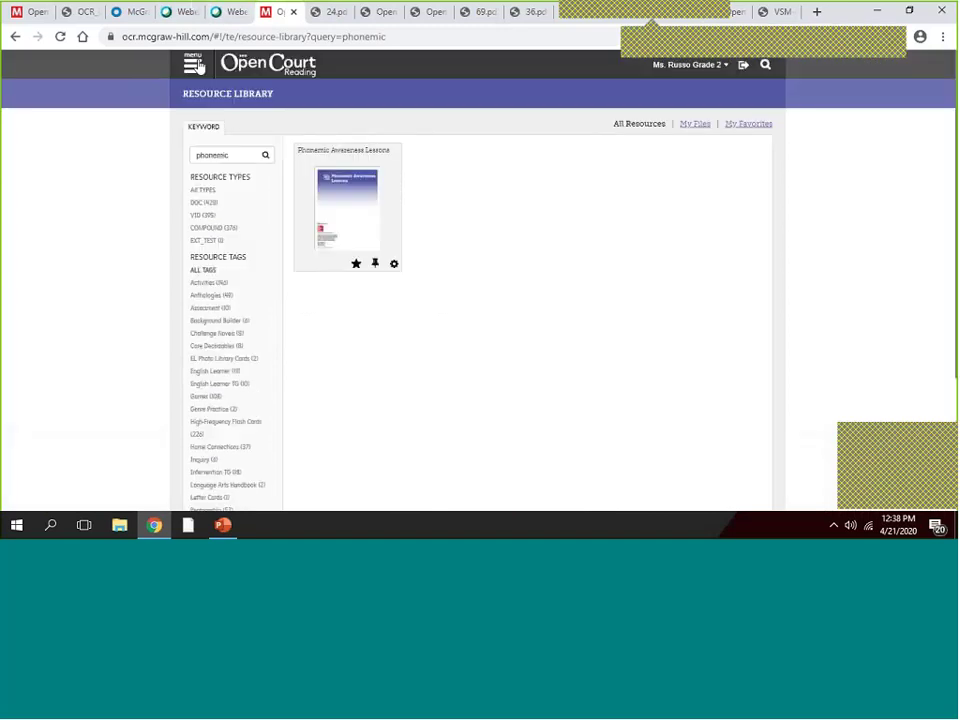
scroll(142, 73, "down", 3)
scroll(477, 280, "up", 3)
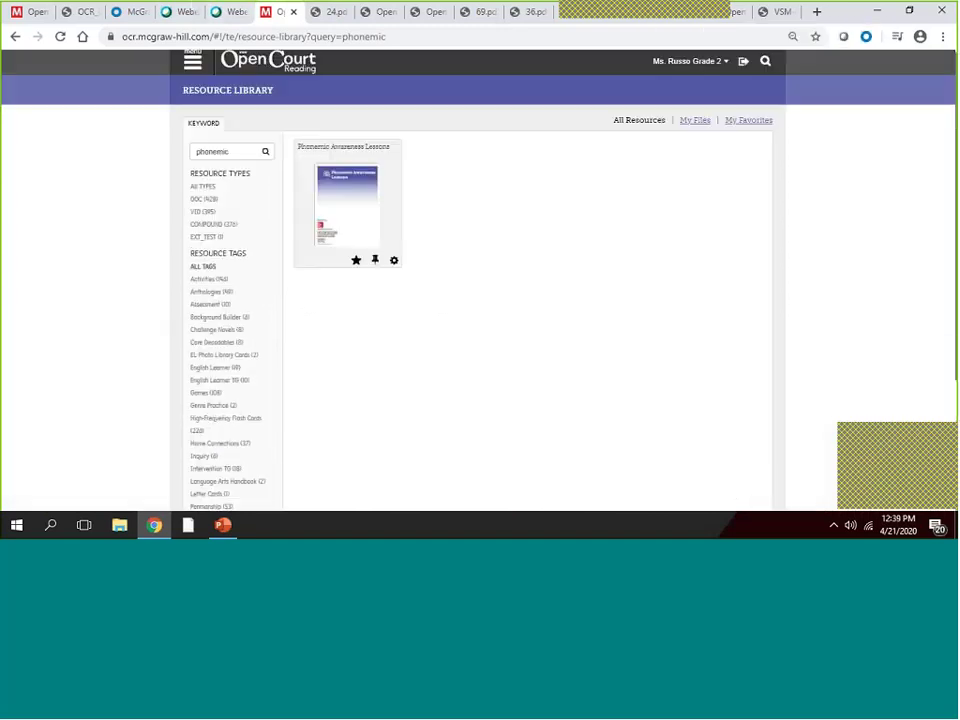
Open the Teacher Professional Learning Environment for Grade 2 and view the Decodable Story category of its Classroom Videos
left_click(193, 64)
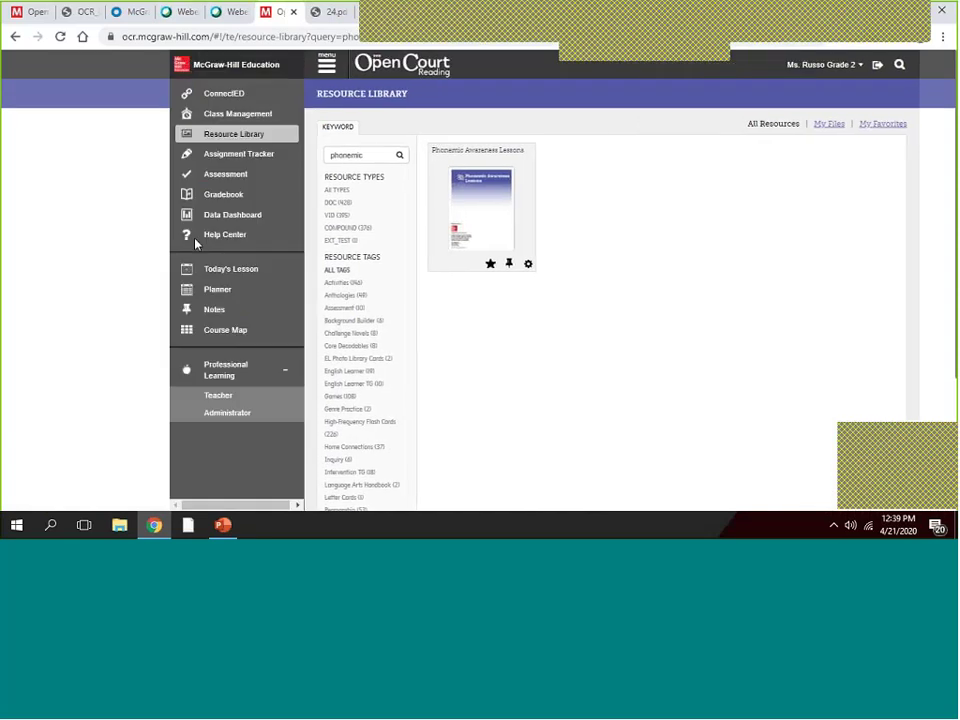
left_click(219, 413)
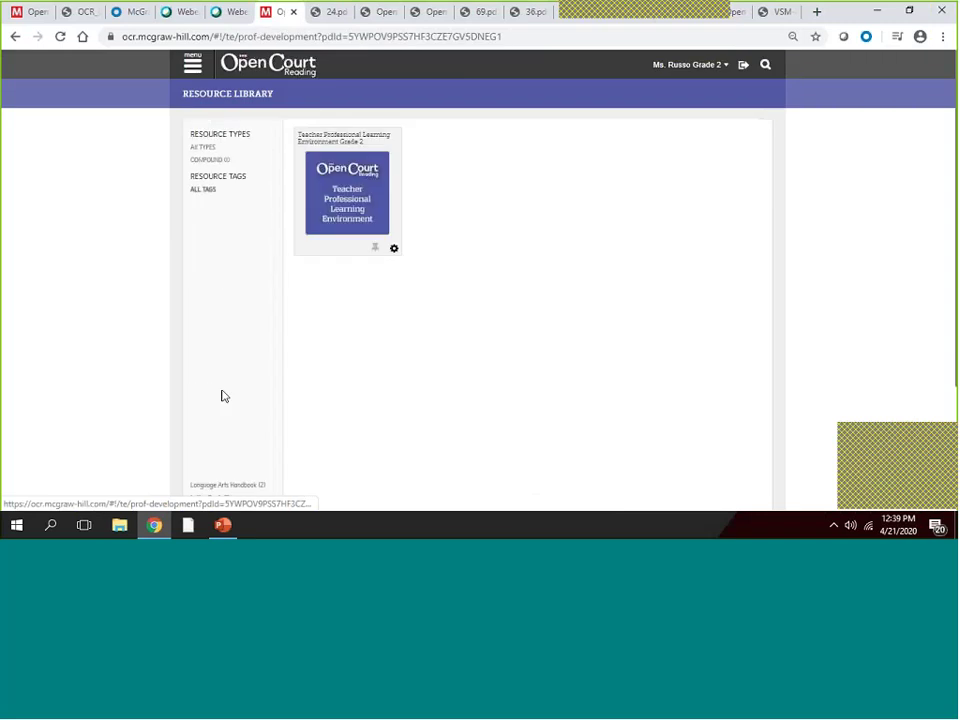
left_click(377, 186)
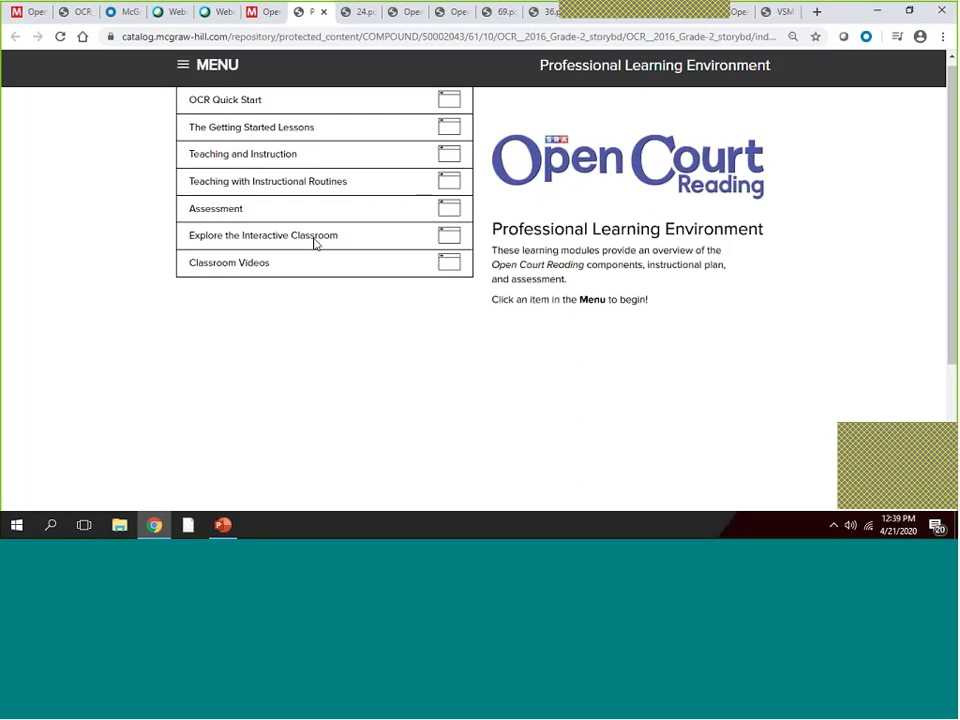
left_click(448, 268)
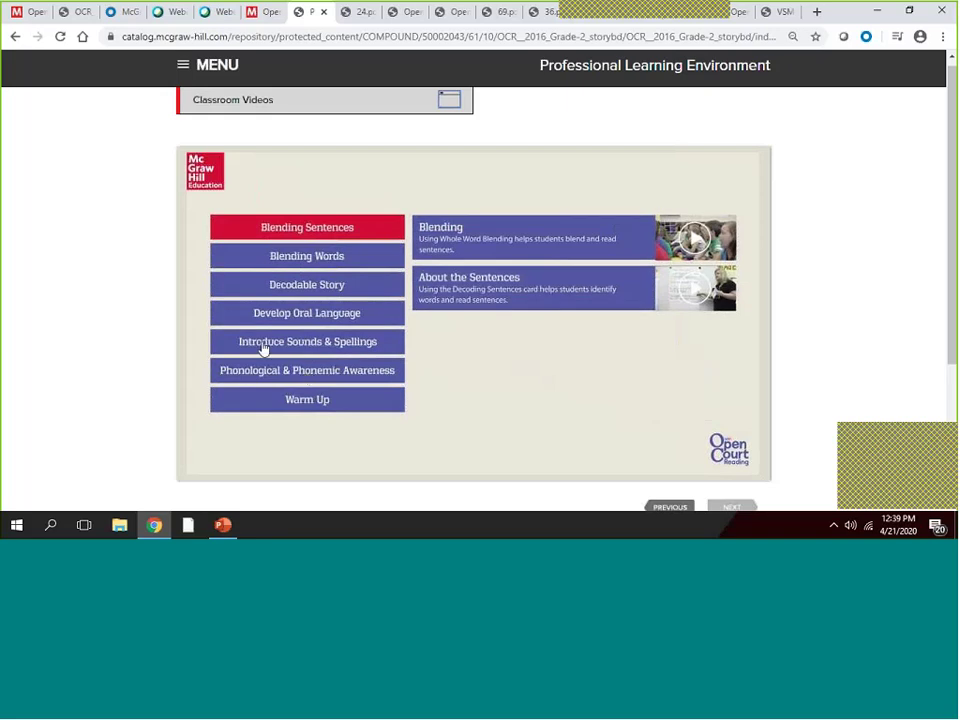
left_click(325, 292)
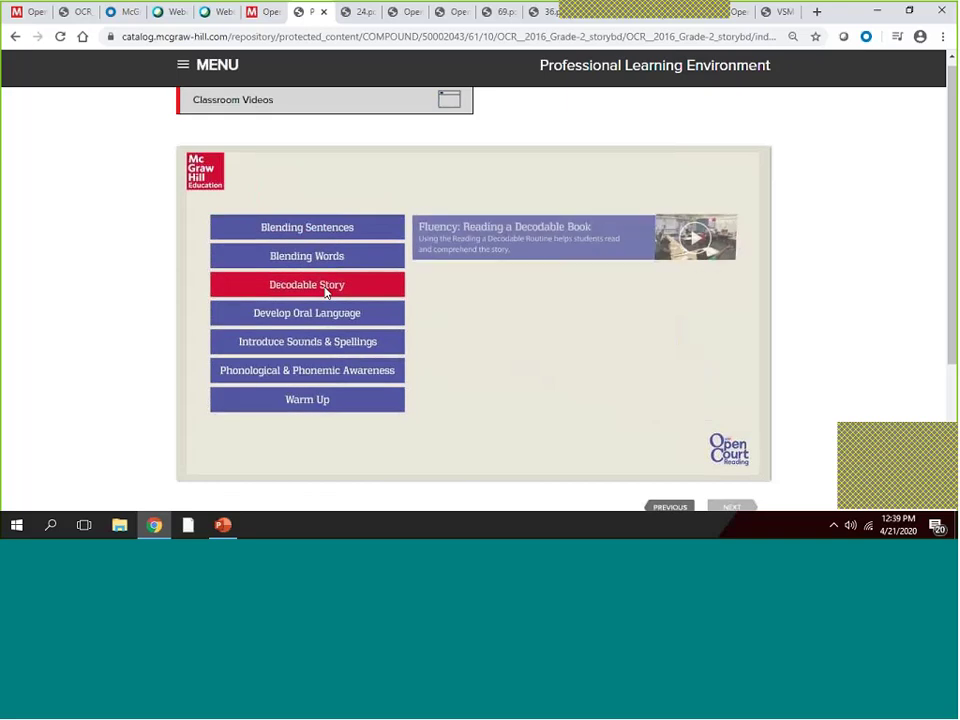